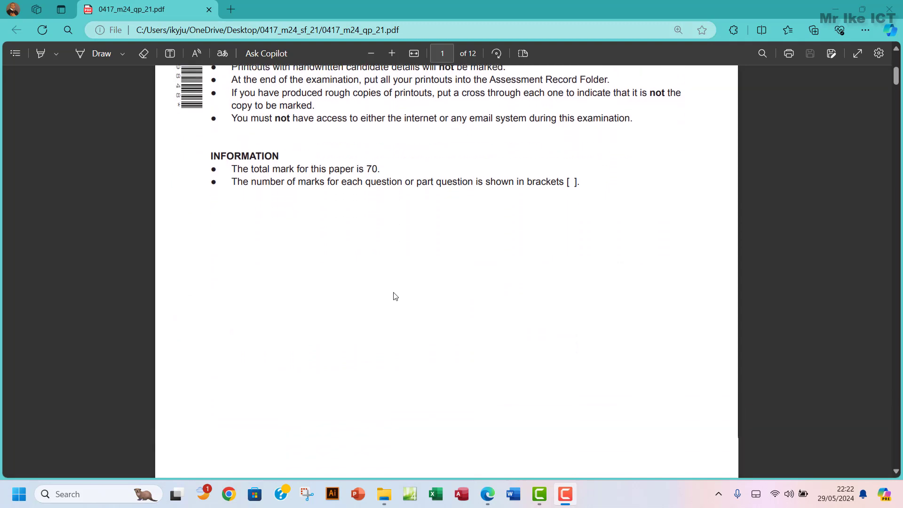
Review the supplied source file list on page 2 of the paper, then bring up the 0417_m24_sf_21 folder
{"action": "scroll", "coordinate": [395, 295], "scroll_direction": "down", "scroll_amount": 2}
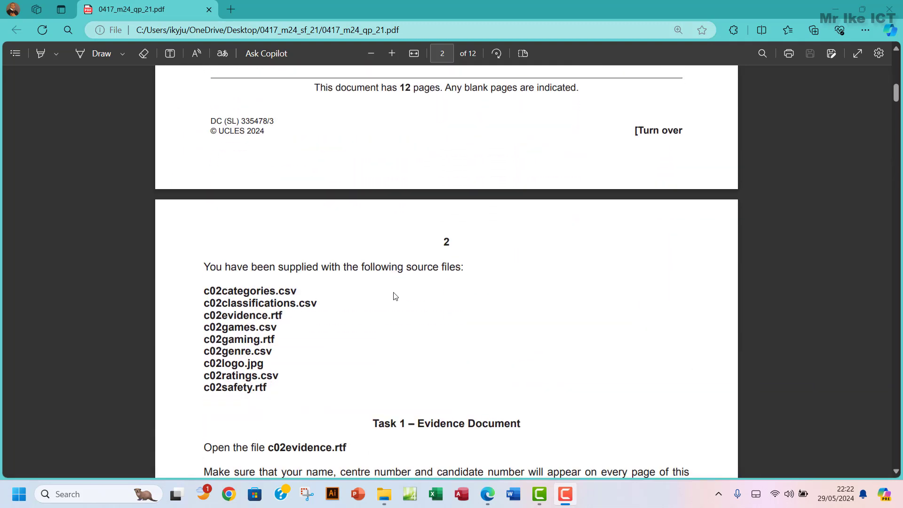
{"action": "scroll", "coordinate": [395, 296], "scroll_direction": "down", "scroll_amount": 3}
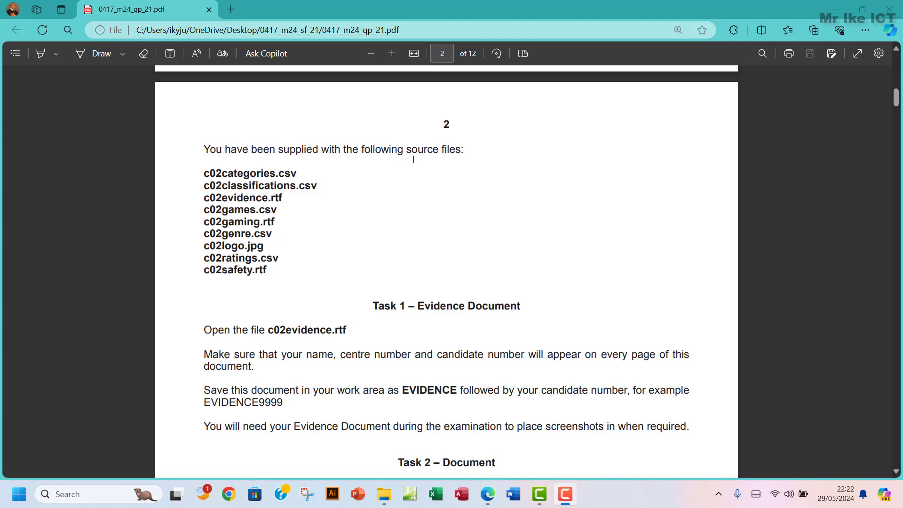
{"action": "left_click_drag", "start_coordinate": [234, 174], "coordinate": [239, 259]}
{"action": "left_click", "coordinate": [356, 423]}
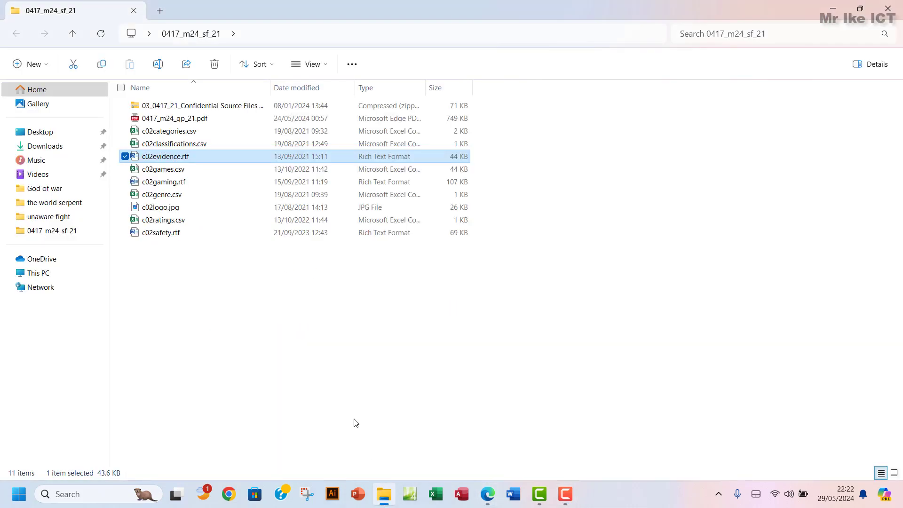
Glance over the exam paper again, then open c02evidence.rtf from the 0417_m24_sf_21 folder
{"action": "left_click", "coordinate": [487, 493]}
{"action": "scroll", "coordinate": [344, 258], "scroll_direction": "down", "scroll_amount": 1}
{"action": "scroll", "coordinate": [344, 258], "scroll_direction": "down", "scroll_amount": 2}
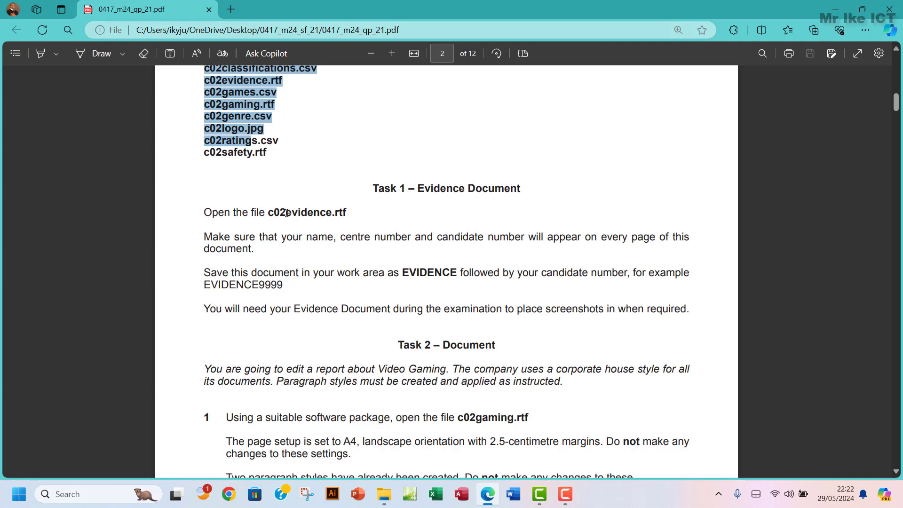
{"action": "left_click", "coordinate": [394, 497]}
{"action": "double_click", "coordinate": [202, 158]}
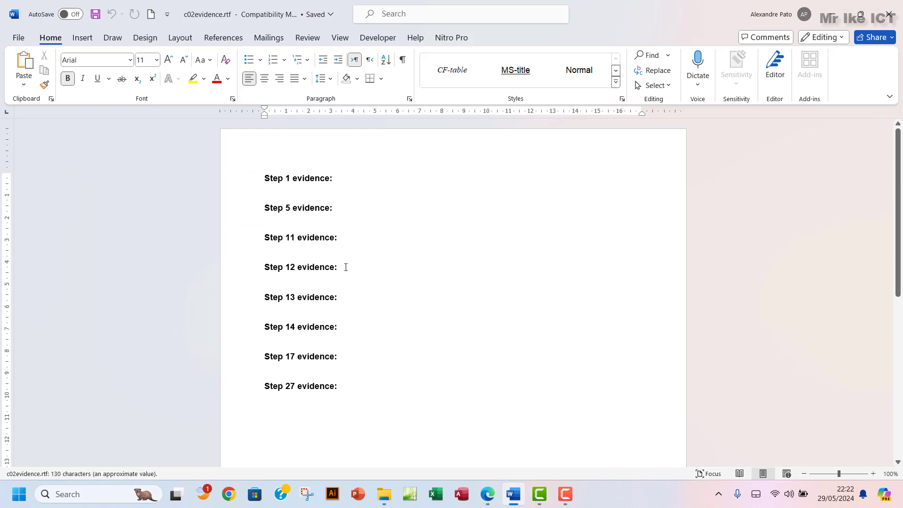
Type the candidate's name, centre number and candidate number, comma-separated, into the page header
{"action": "double_click", "coordinate": [270, 149]}
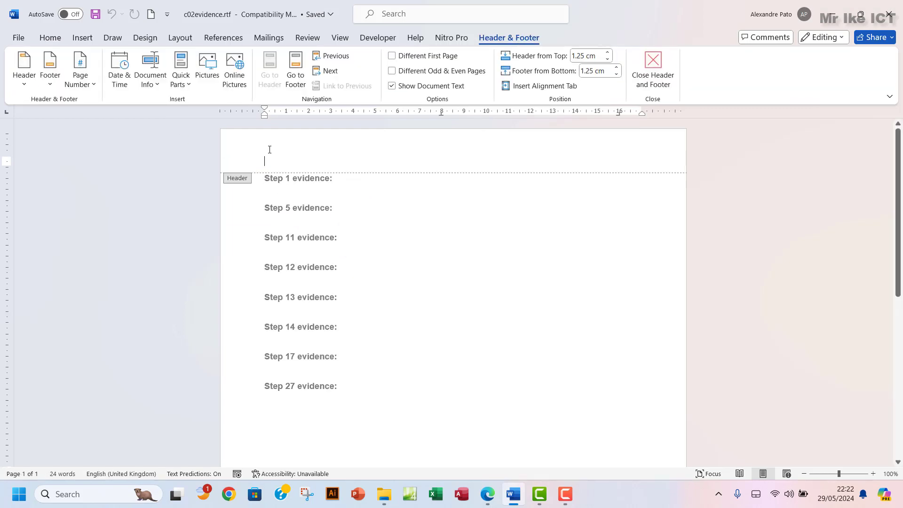
{"action": "type", "text": "iKEC"}
{"action": "key", "text": "BackSpace"}
{"action": "key", "text": "BackSpace"}
{"action": "key", "text": "BackSpace"}
{"action": "key", "text": "BackSpace"}
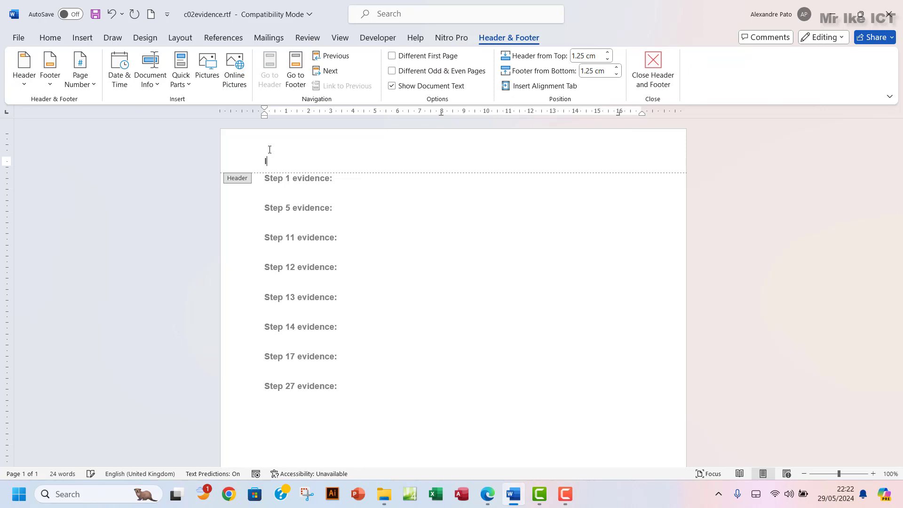
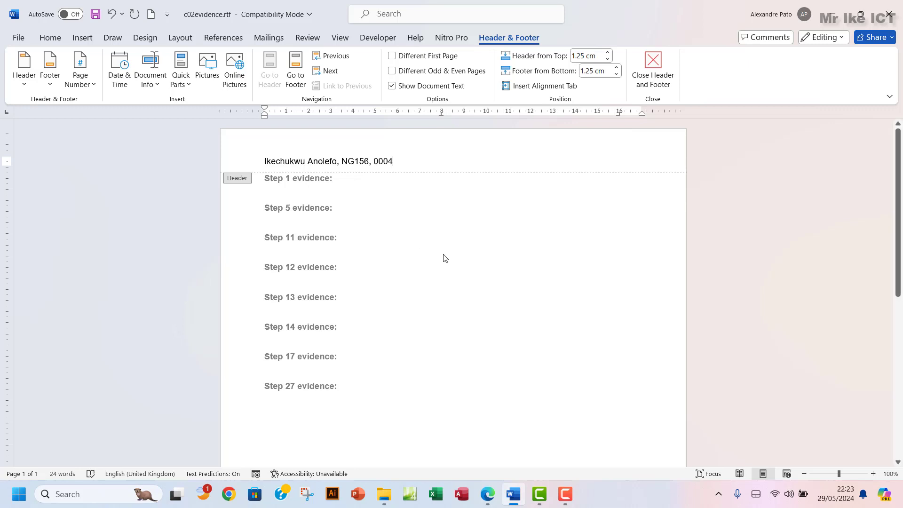
{"action": "left_click", "coordinate": [650, 72]}
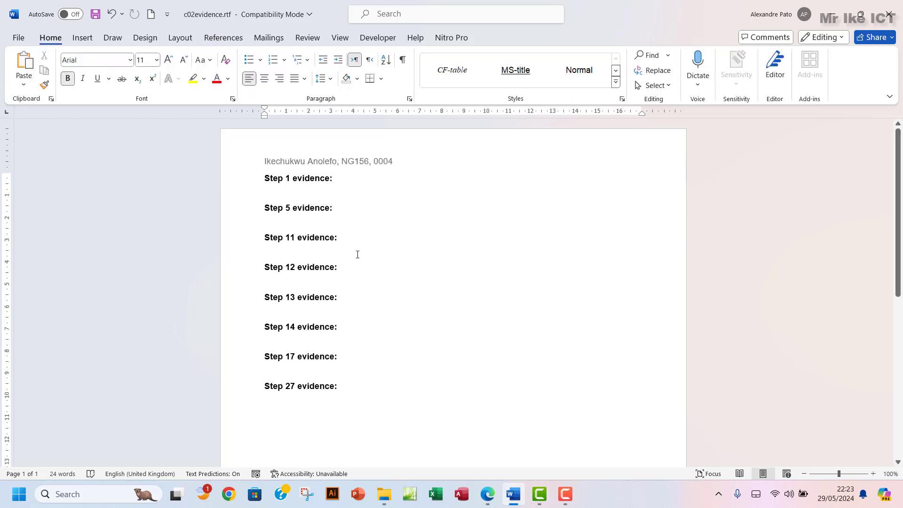
{"action": "left_click", "coordinate": [487, 494]}
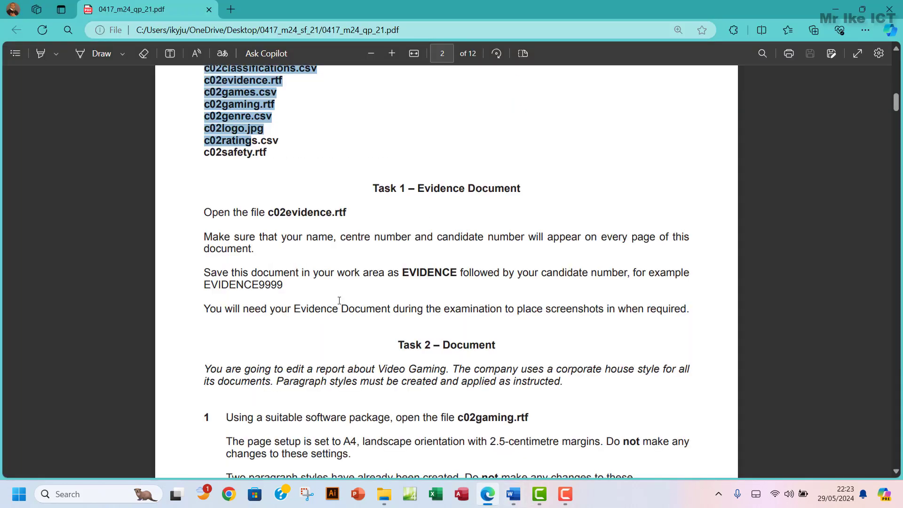
{"action": "double_click", "coordinate": [224, 277]}
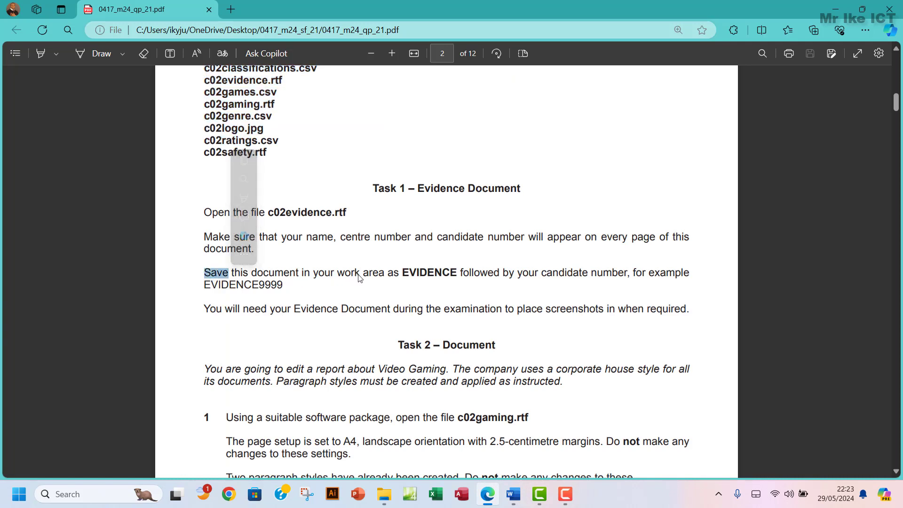
{"action": "left_click_drag", "start_coordinate": [402, 272], "coordinate": [452, 273]}
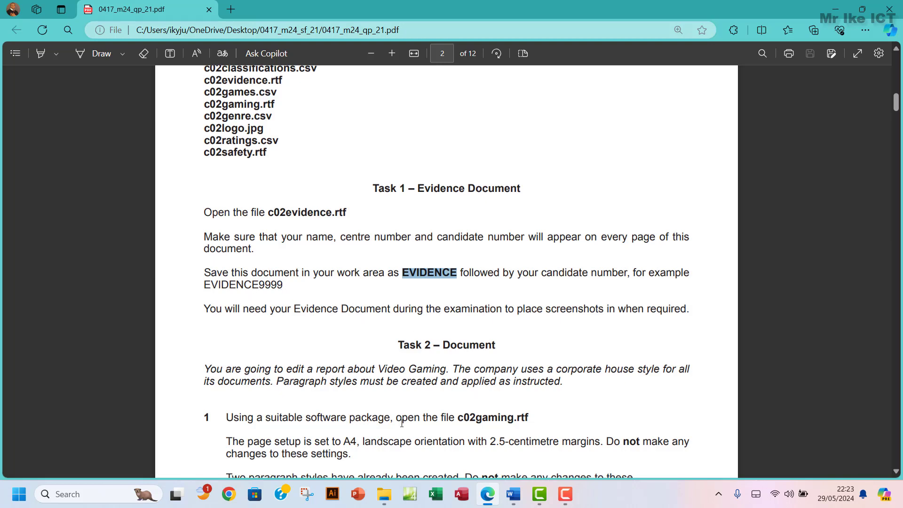
{"action": "left_click", "coordinate": [513, 493]}
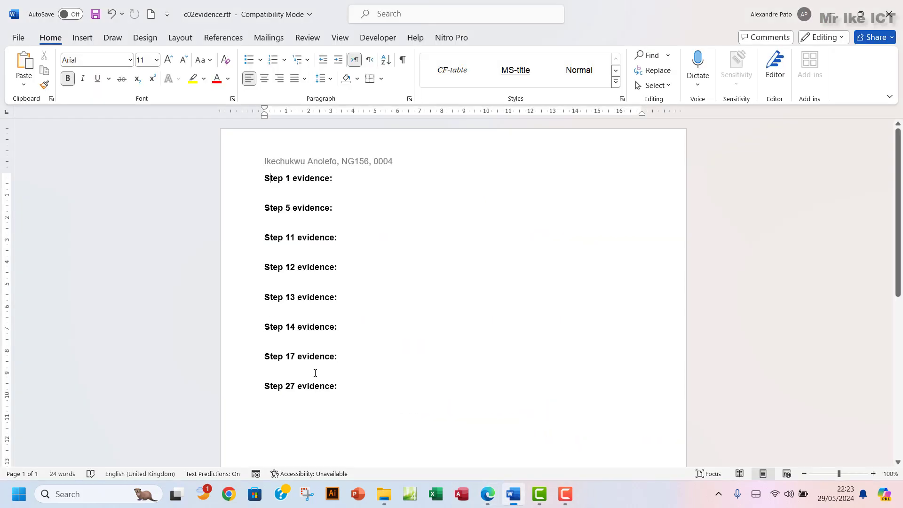
In Save As, browse to Desktop > 0417_m24_sf_21 and create and open a new 'workarea' folder
{"action": "left_click", "coordinate": [21, 41]}
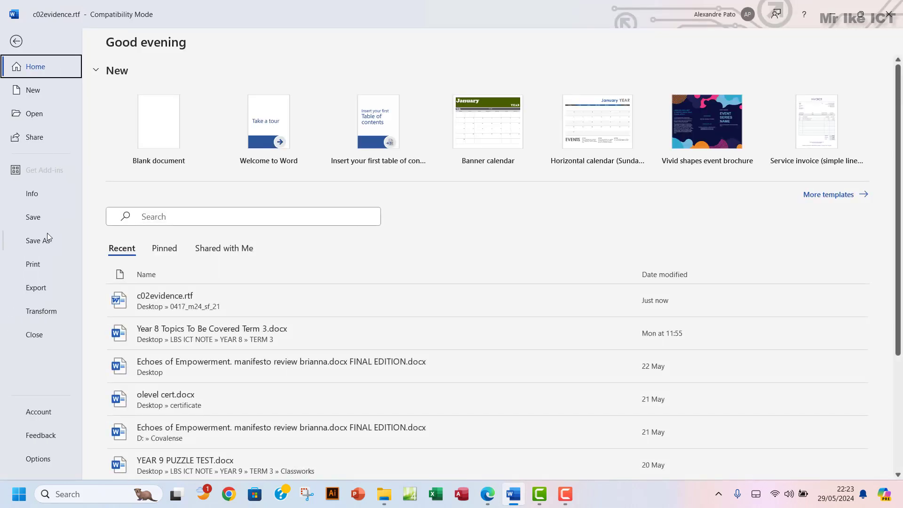
{"action": "left_click", "coordinate": [48, 241]}
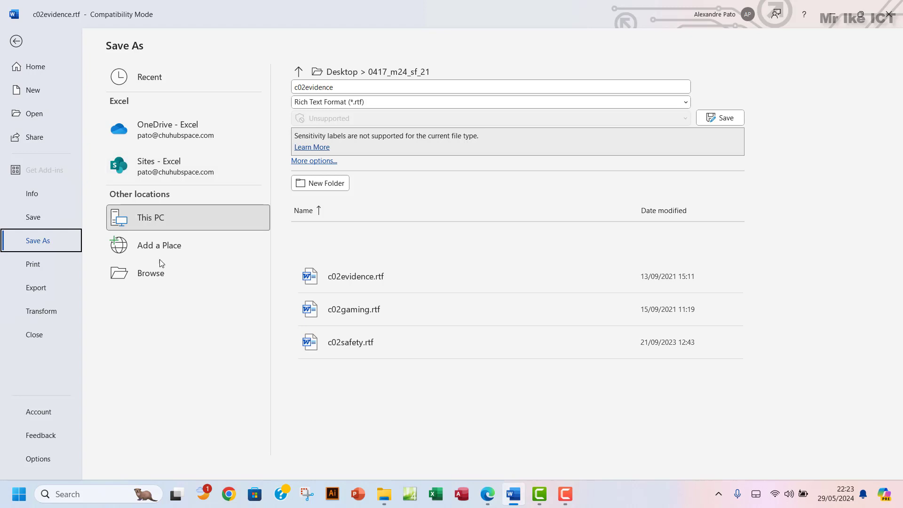
{"action": "left_click", "coordinate": [155, 273]}
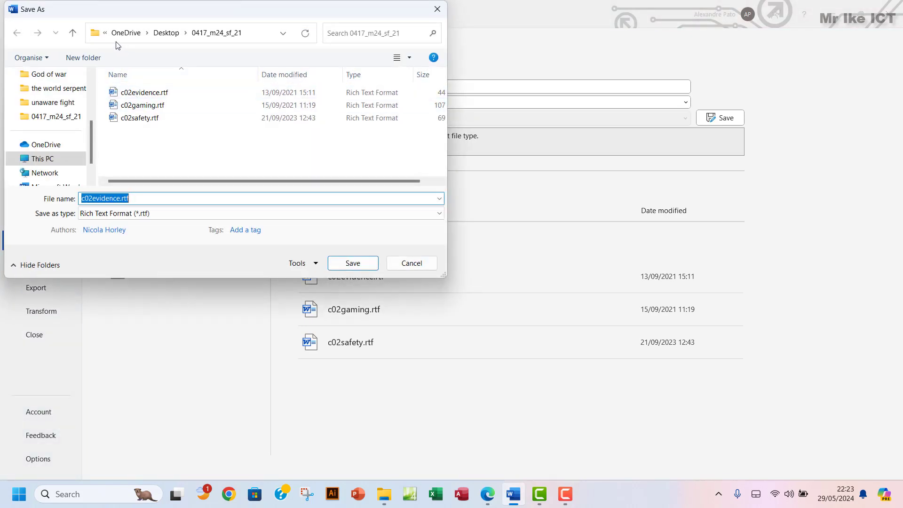
{"action": "scroll", "coordinate": [61, 108], "scroll_direction": "up", "scroll_amount": 3}
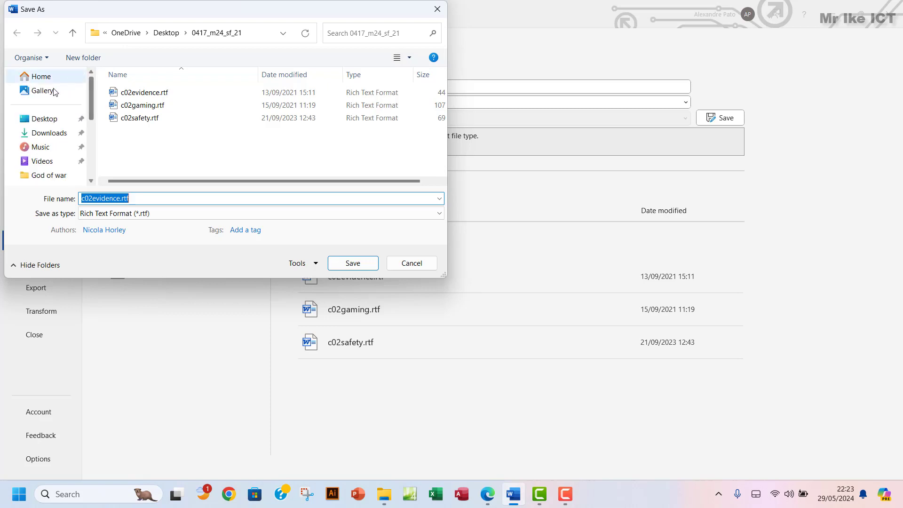
{"action": "left_click", "coordinate": [49, 120]}
{"action": "double_click", "coordinate": [143, 106]}
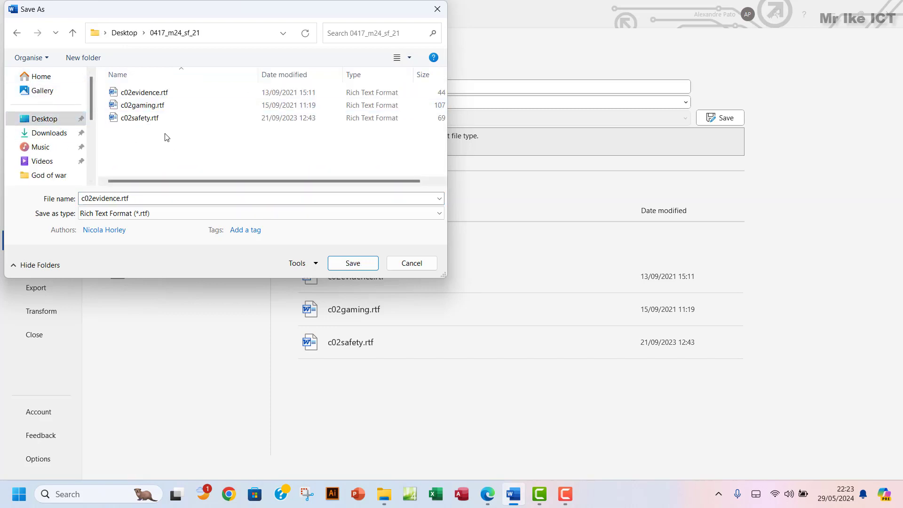
{"action": "left_click", "coordinate": [83, 57]}
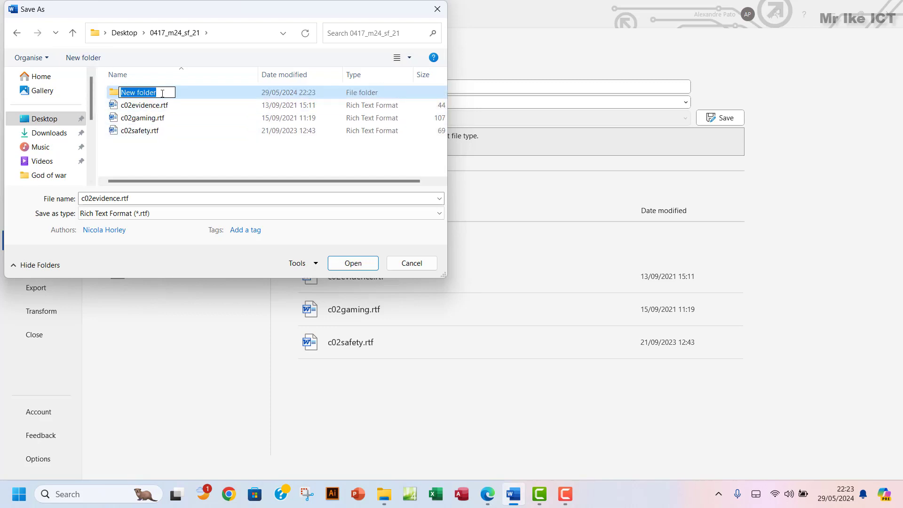
{"action": "type", "text": "WORK"}
{"action": "key", "text": "BackSpace"}
{"action": "key", "text": "BackSpace"}
{"action": "key", "text": "BackSpace"}
{"action": "key", "text": "BackSpace"}
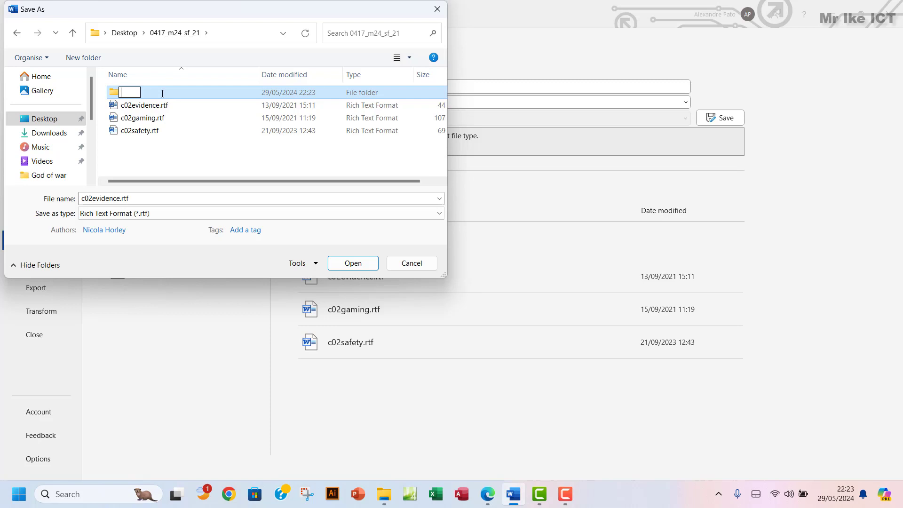
{"action": "type", "text": "workarea"}
{"action": "left_click", "coordinate": [184, 92]}
{"action": "double_click", "coordinate": [184, 93]}
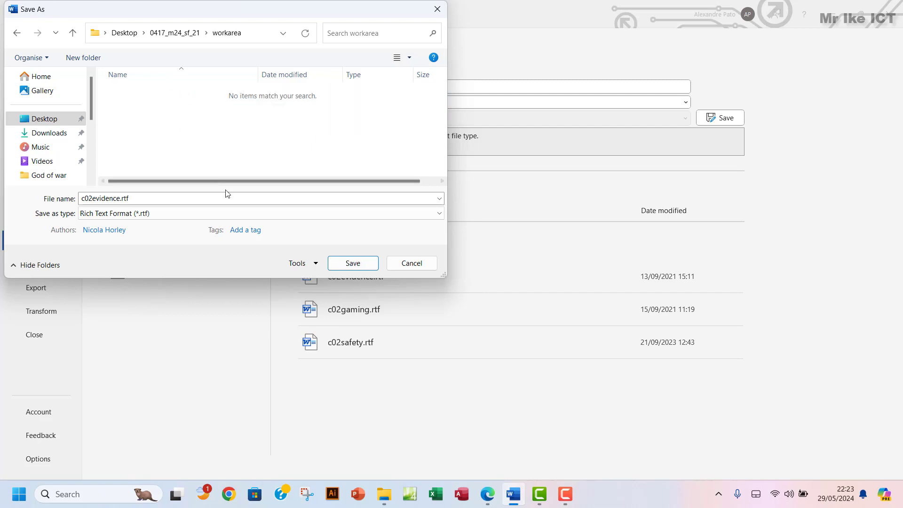
Save the document there as EVIDENCE0004 in Word Document (*.docx) format
{"action": "left_click", "coordinate": [162, 195]}
{"action": "type", "text": "EVIDENCE"}
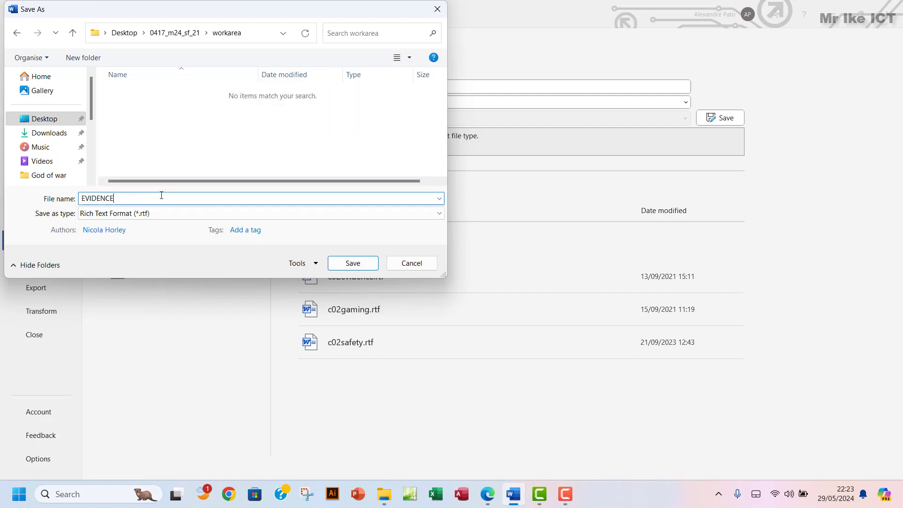
{"action": "left_click", "coordinate": [120, 215]}
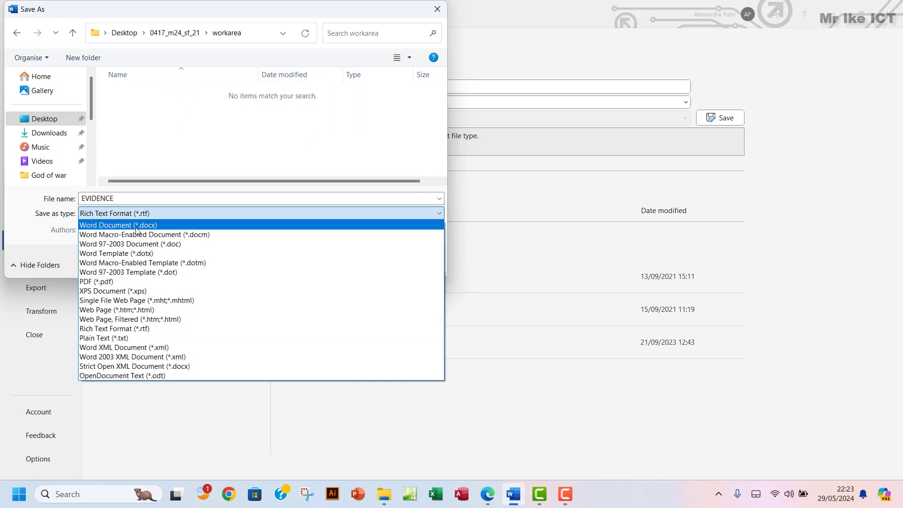
{"action": "left_click", "coordinate": [120, 225]}
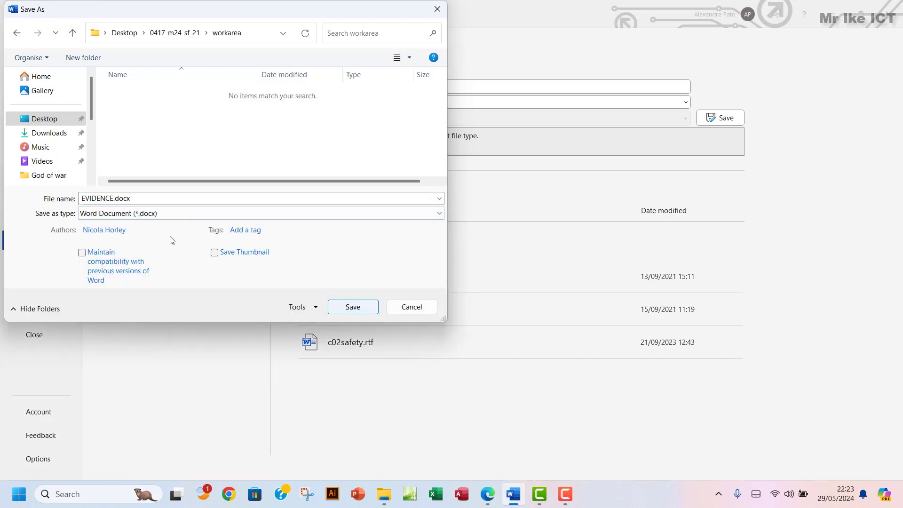
{"action": "left_click", "coordinate": [146, 200]}
{"action": "key", "text": "BackSpace"}
{"action": "key", "text": "BackSpace"}
{"action": "key", "text": "BackSpace"}
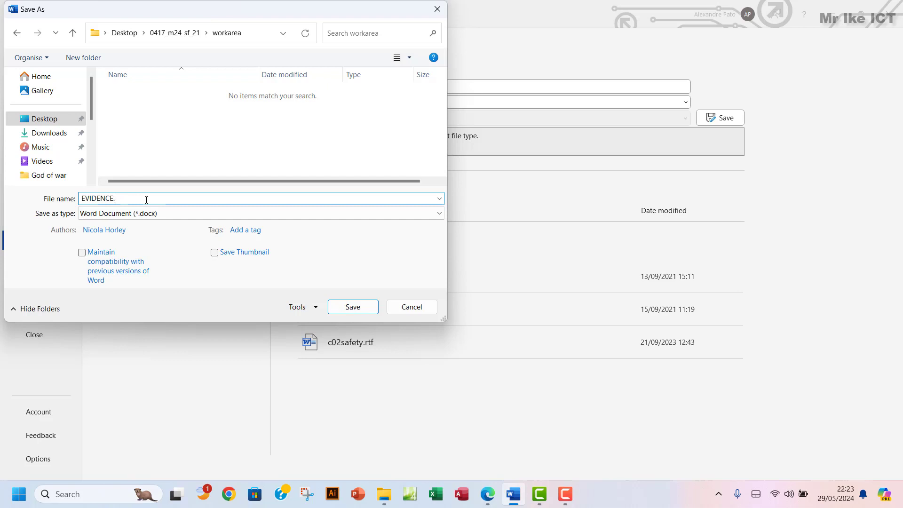
{"action": "type", "text": "0004"}
{"action": "left_click", "coordinate": [352, 308]}
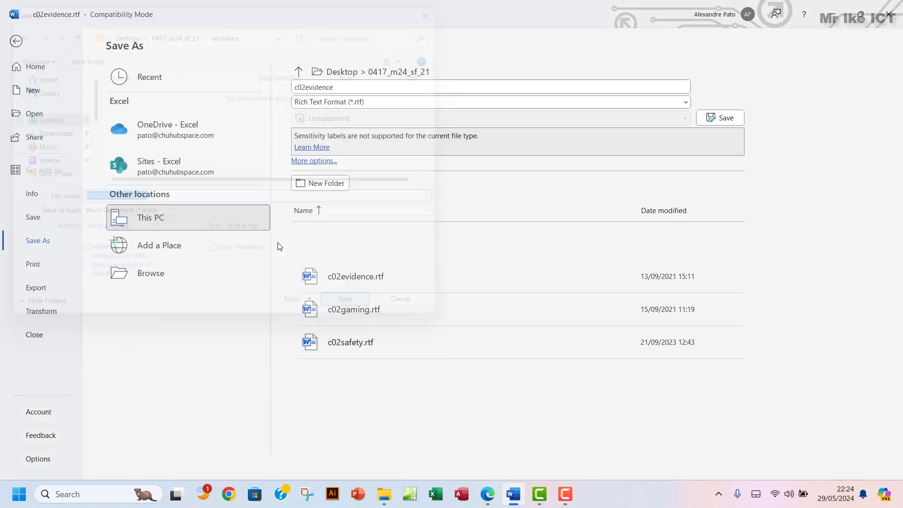
Highlight the Task 1 instructions in the exam paper, then read on and clear a stray selection
{"action": "left_click", "coordinate": [487, 494]}
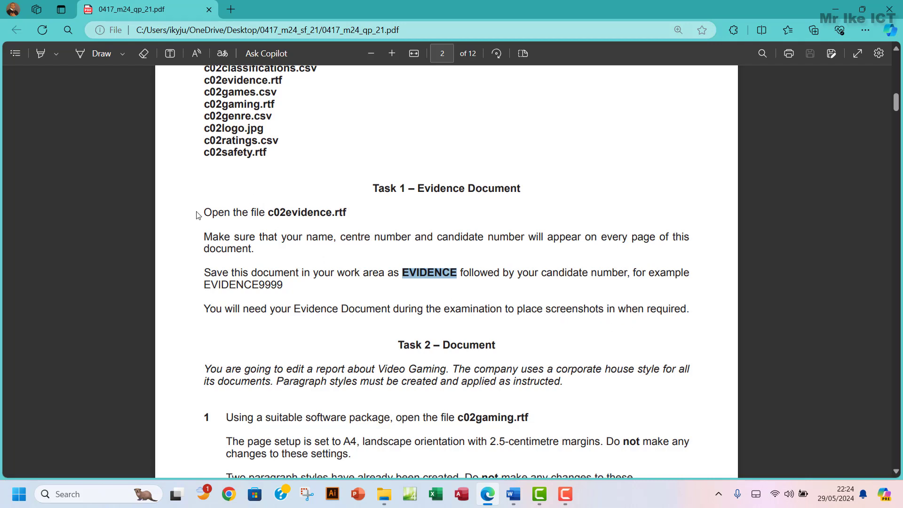
{"action": "left_click_drag", "start_coordinate": [204, 212], "coordinate": [690, 310]}
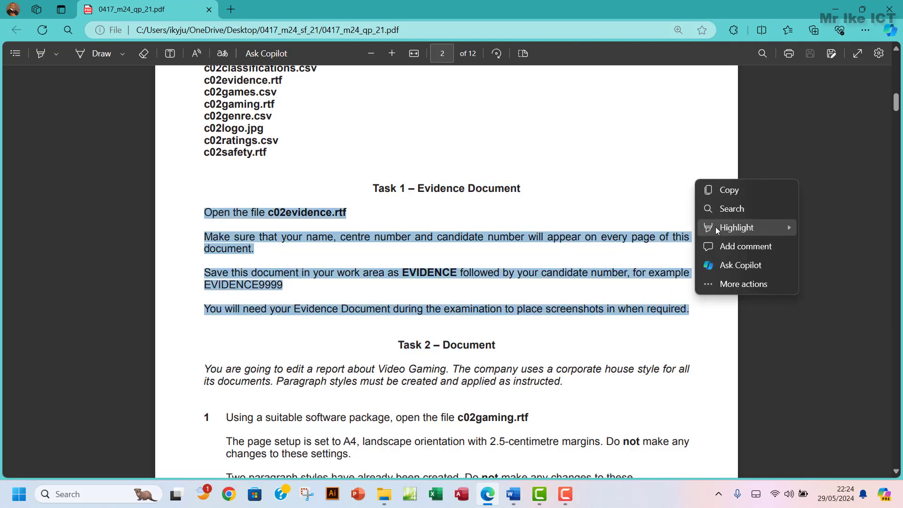
{"action": "scroll", "coordinate": [500, 287], "scroll_direction": "down", "scroll_amount": 2}
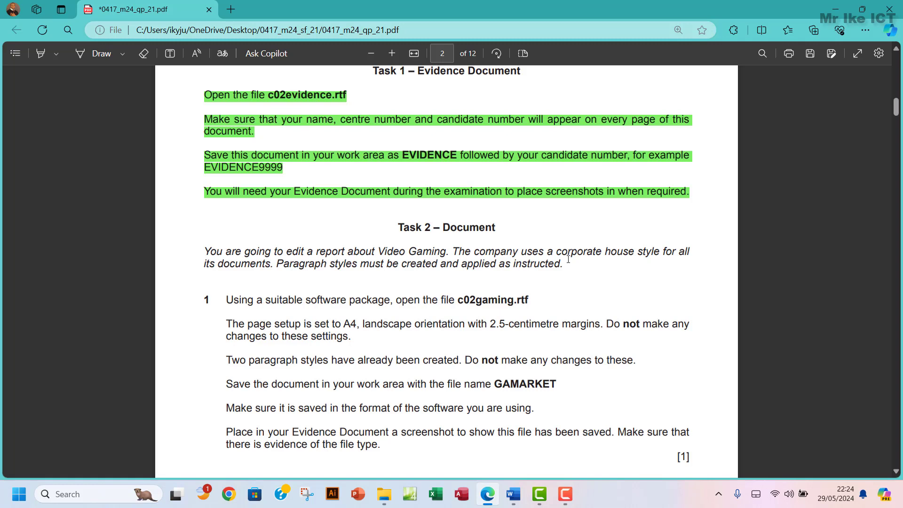
{"action": "scroll", "coordinate": [507, 262], "scroll_direction": "down", "scroll_amount": 2}
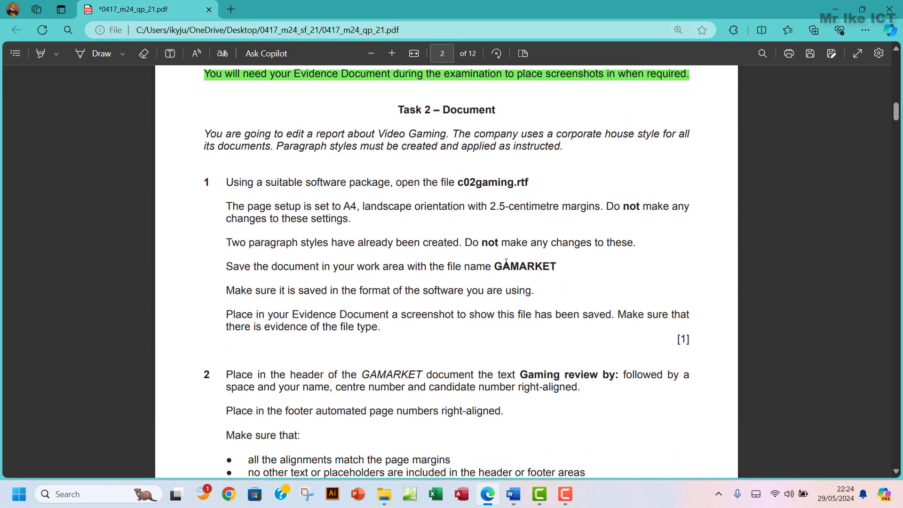
{"action": "scroll", "coordinate": [381, 248], "scroll_direction": "down", "scroll_amount": 1}
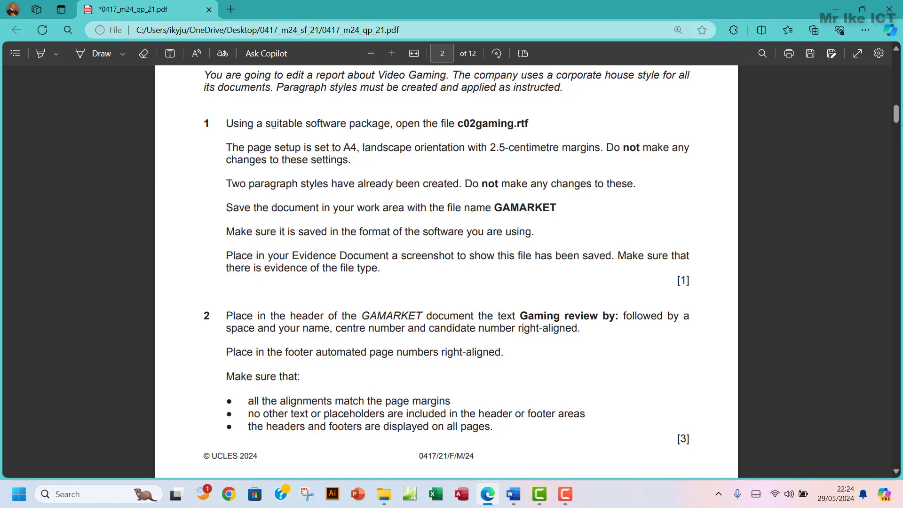
{"action": "left_click_drag", "start_coordinate": [275, 125], "coordinate": [247, 125]}
{"action": "right_click", "coordinate": [273, 123]}
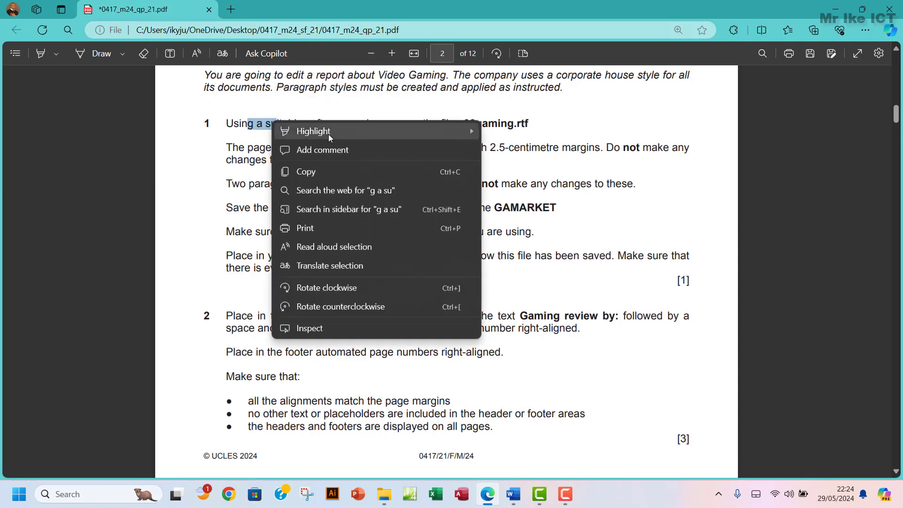
{"action": "left_click", "coordinate": [353, 103]}
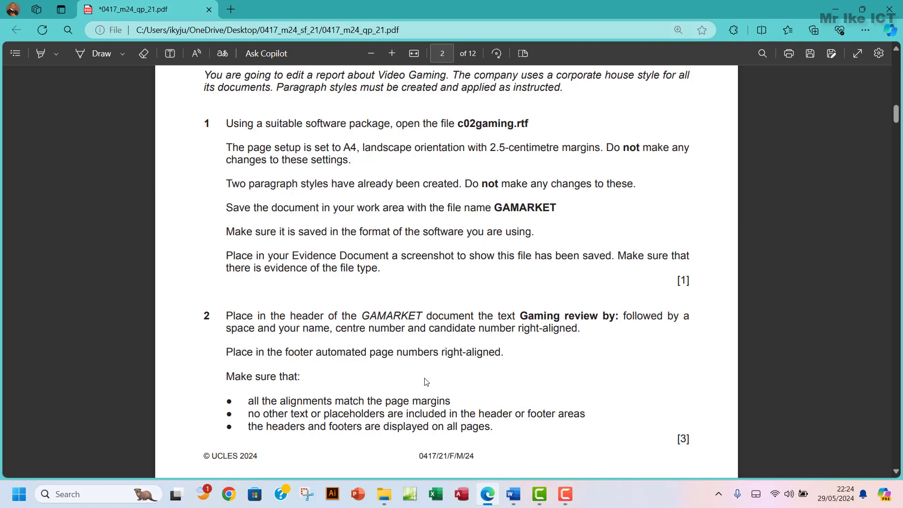
Open c02gaming.rtf from the 0417_m24_sf_21 folder in Word
{"action": "left_click", "coordinate": [385, 491]}
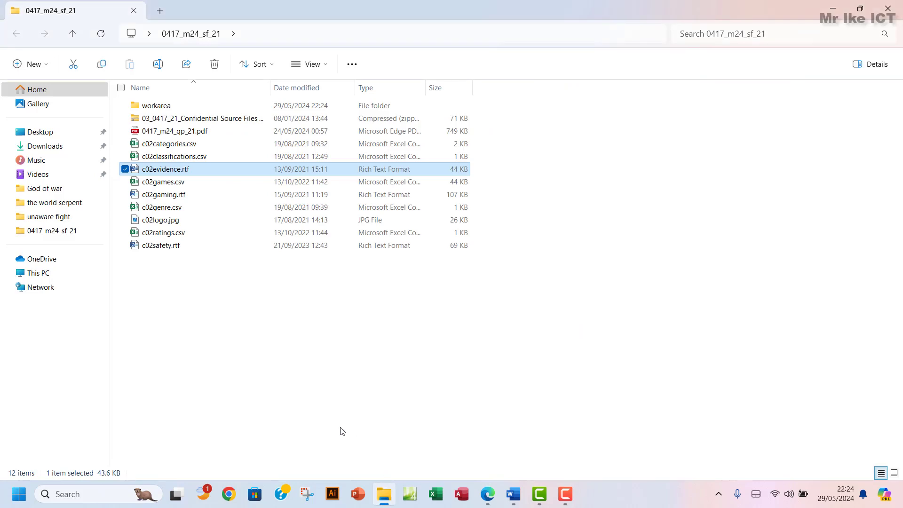
{"action": "double_click", "coordinate": [194, 197]}
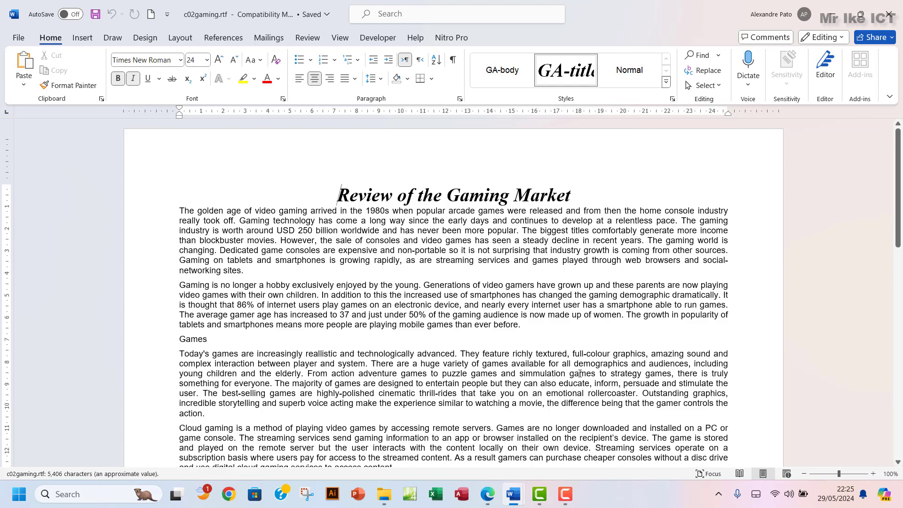
{"action": "left_click", "coordinate": [486, 499]}
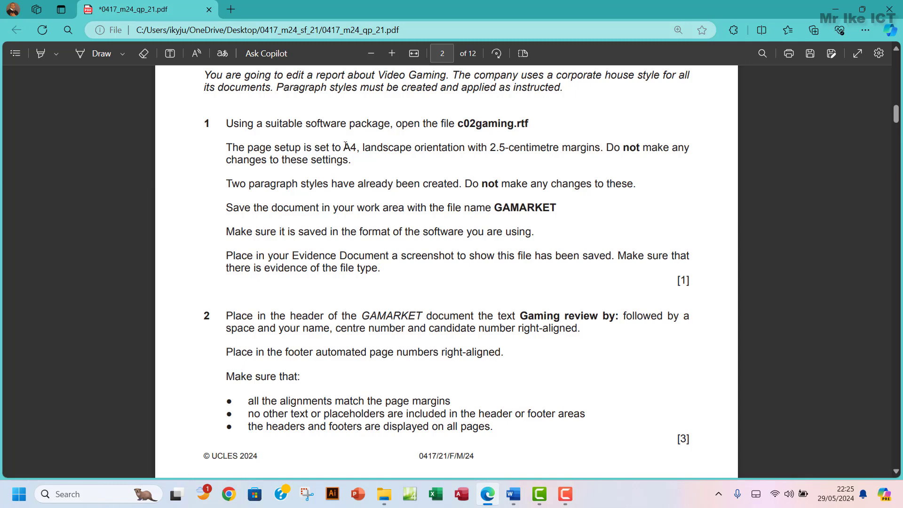
{"action": "mouse_move", "coordinate": [343, 149]}
{"action": "left_mouse_down"}
{"action": "mouse_move", "coordinate": [371, 148]}
{"action": "mouse_move", "coordinate": [360, 149]}
{"action": "left_mouse_up"}
{"action": "mouse_move", "coordinate": [513, 494]}
{"action": "left_click", "coordinate": [547, 440]}
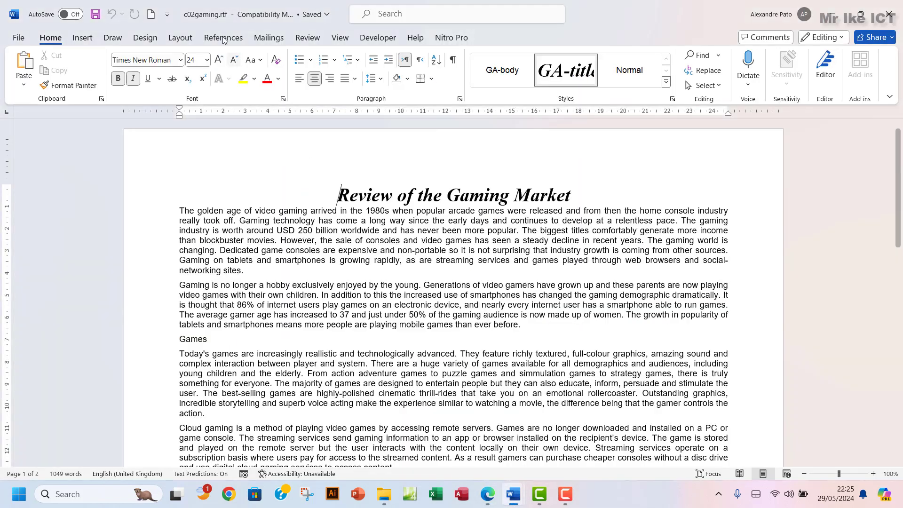
{"action": "left_click", "coordinate": [174, 37]}
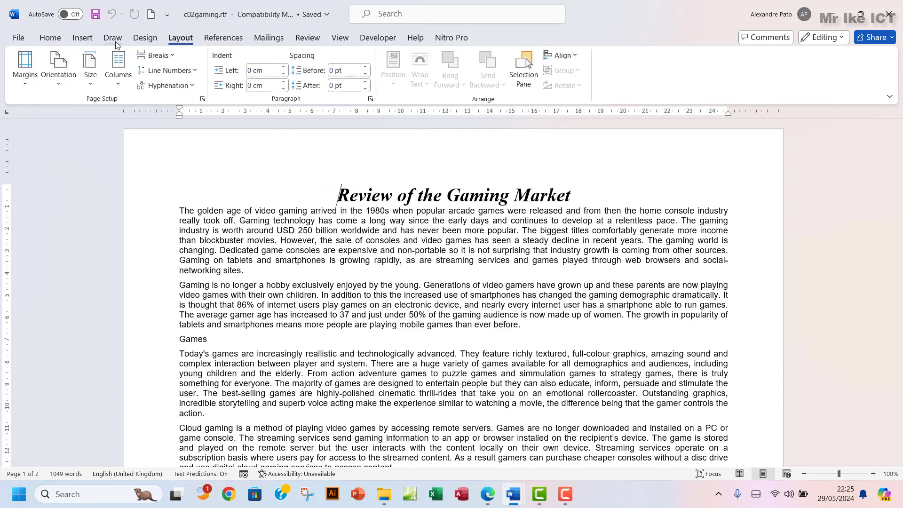
{"action": "left_click", "coordinate": [204, 100]}
{"action": "left_click_drag", "start_coordinate": [370, 79], "coordinate": [350, 84]}
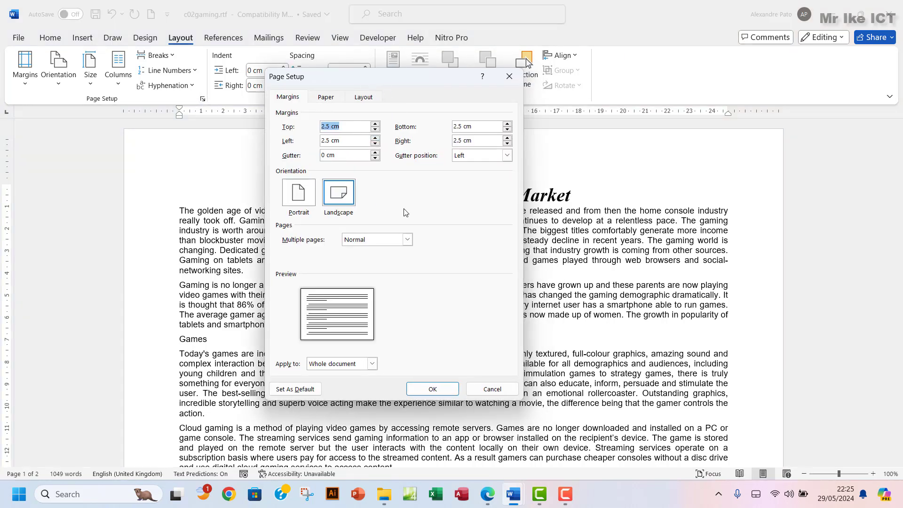
{"action": "left_click", "coordinate": [327, 98]}
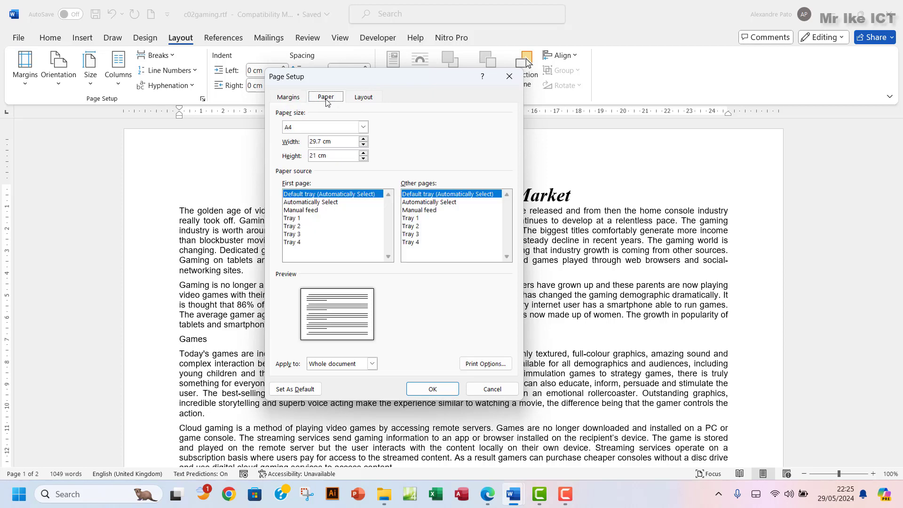
{"action": "left_click", "coordinate": [361, 98]}
{"action": "left_click", "coordinate": [288, 98]}
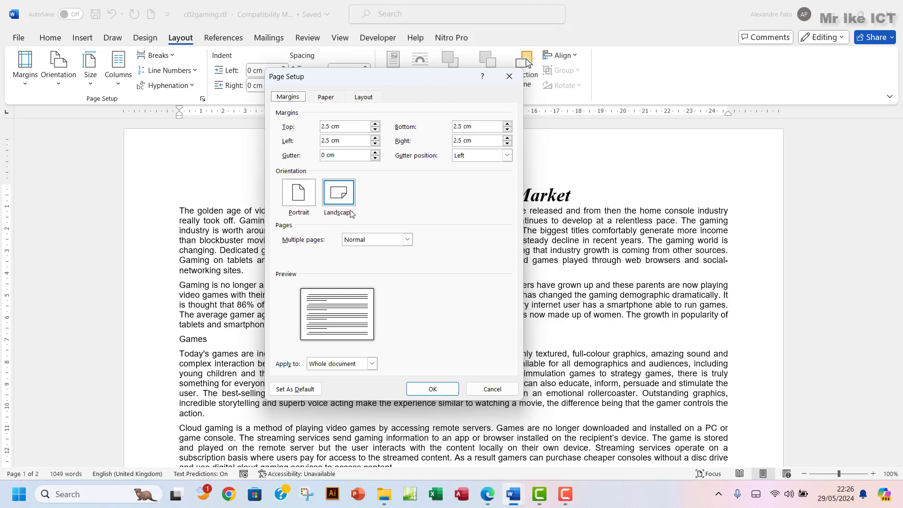
{"action": "left_click", "coordinate": [327, 97]}
{"action": "left_click", "coordinate": [363, 127]}
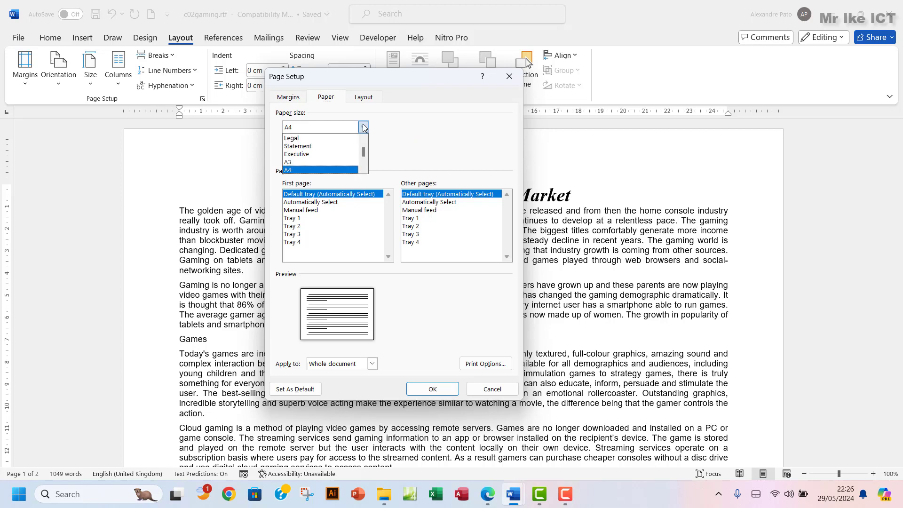
{"action": "left_click", "coordinate": [364, 127]}
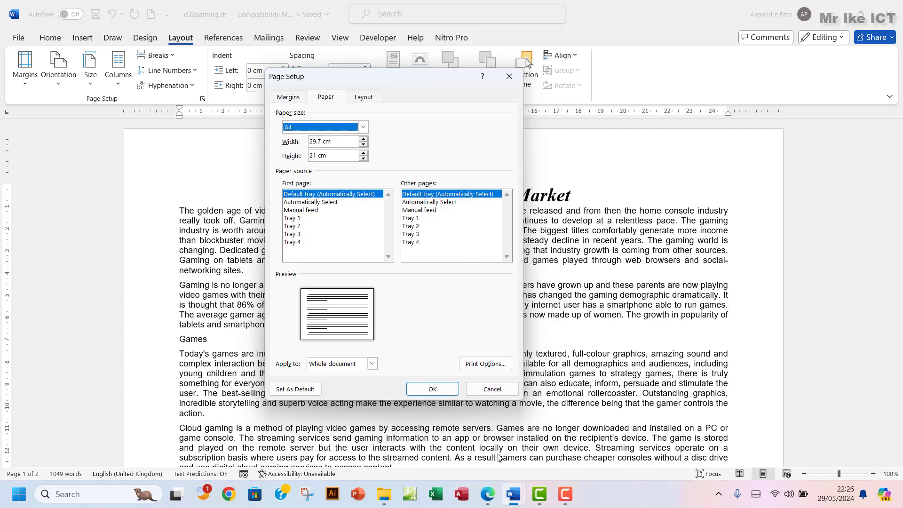
{"action": "left_click", "coordinate": [487, 502]}
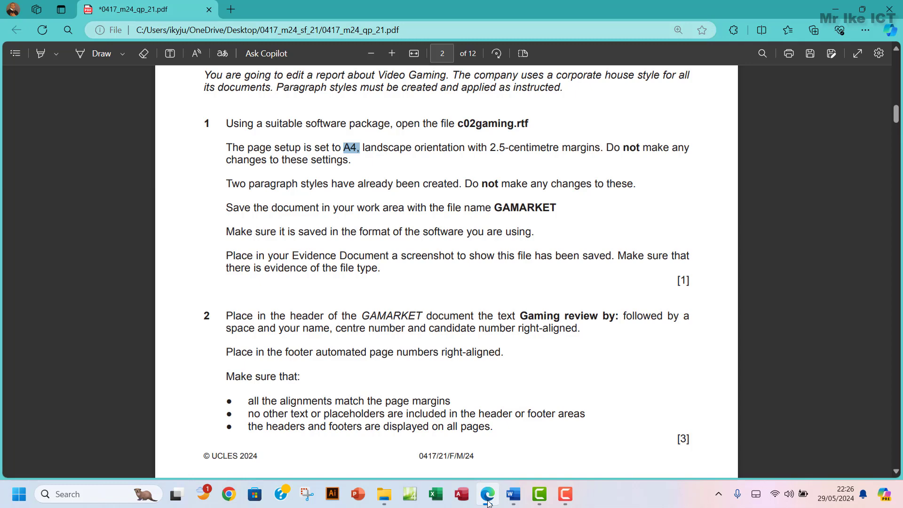
{"action": "left_click", "coordinate": [487, 504]}
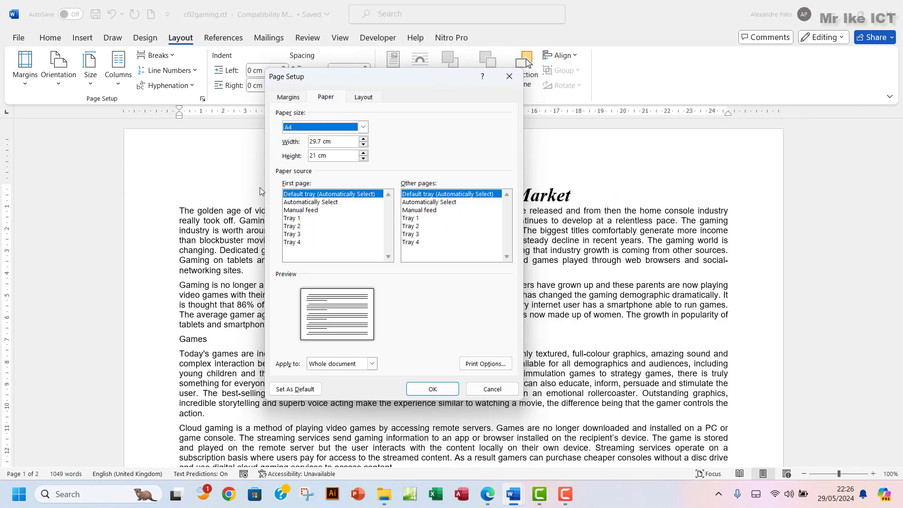
{"action": "left_click", "coordinate": [292, 99]}
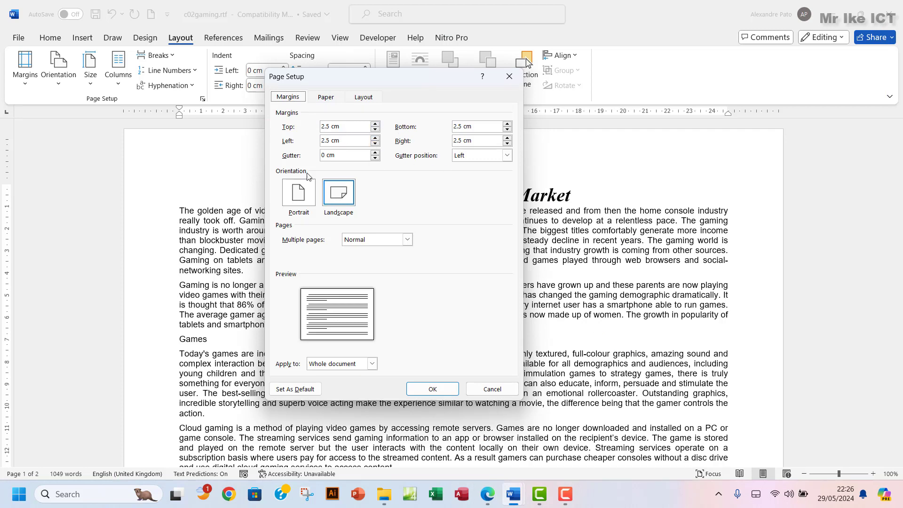
{"action": "left_click", "coordinate": [509, 75]}
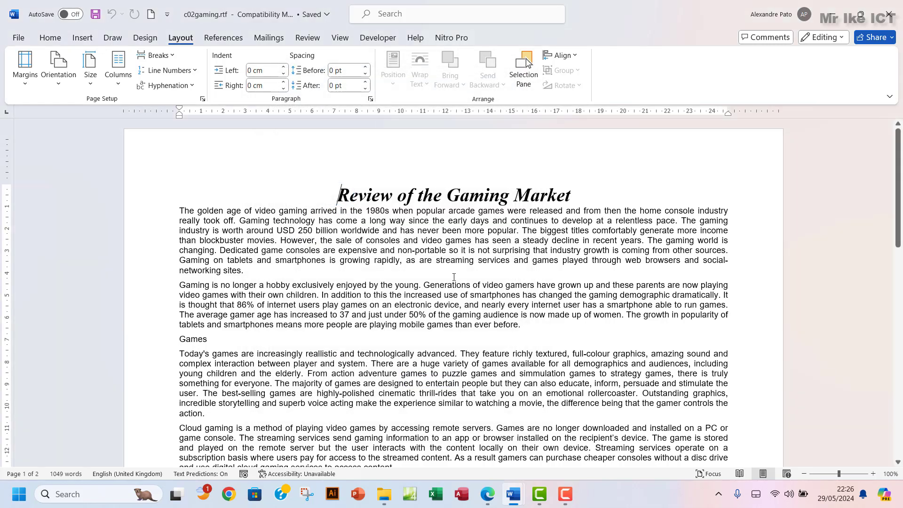
{"action": "left_click", "coordinate": [487, 499]}
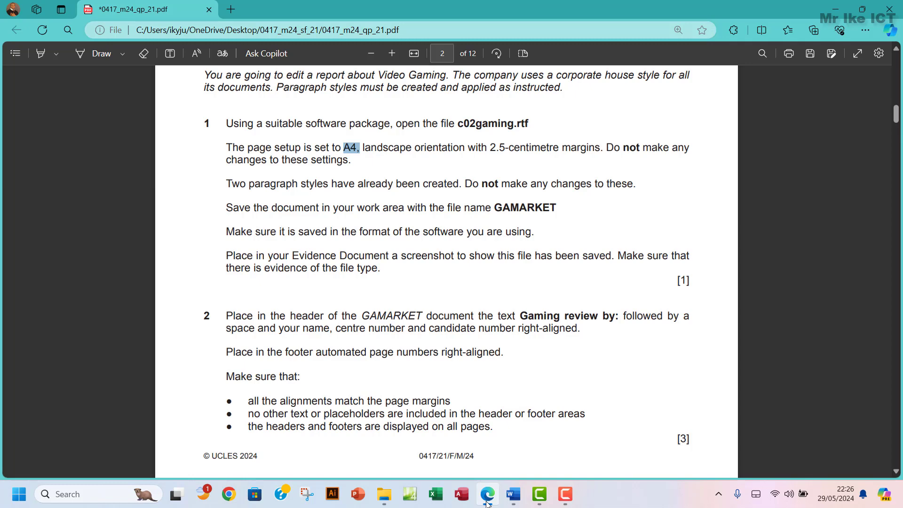
{"action": "mouse_move", "coordinate": [513, 493]}
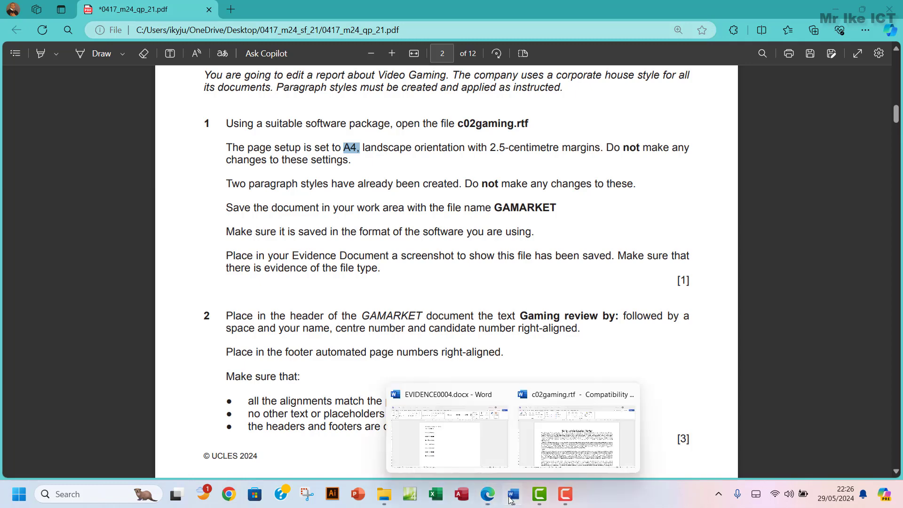
{"action": "left_click", "coordinate": [549, 458]}
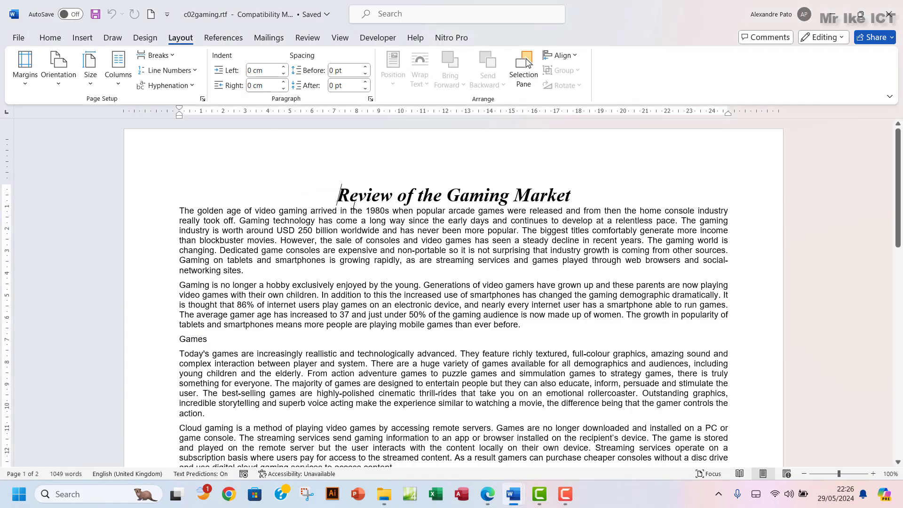
Open the Styles pane to inspect the GA-body and GA-title styles, then close it
{"action": "left_click", "coordinate": [50, 38]}
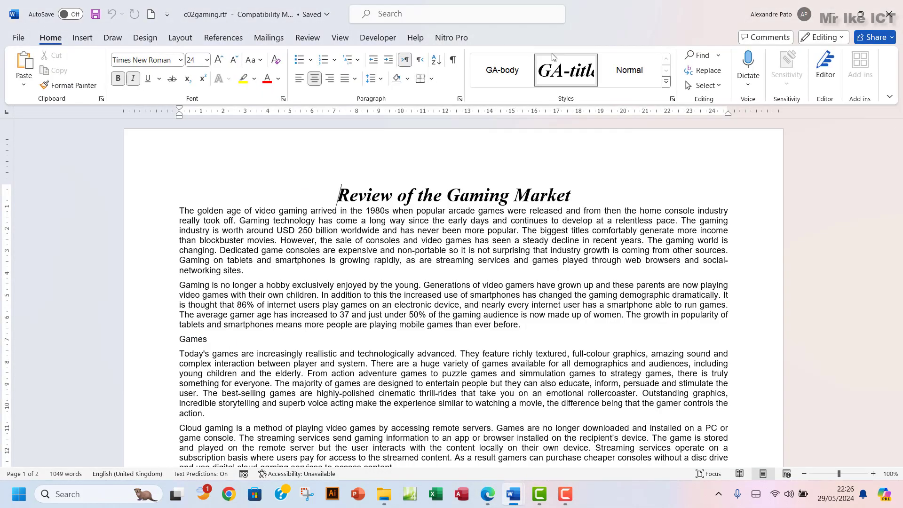
{"action": "left_click", "coordinate": [672, 99]}
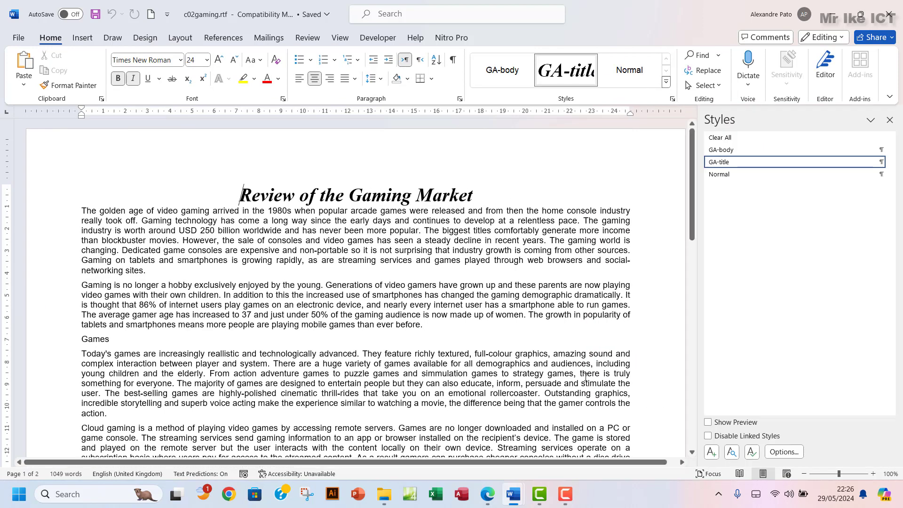
{"action": "left_click", "coordinate": [489, 495]}
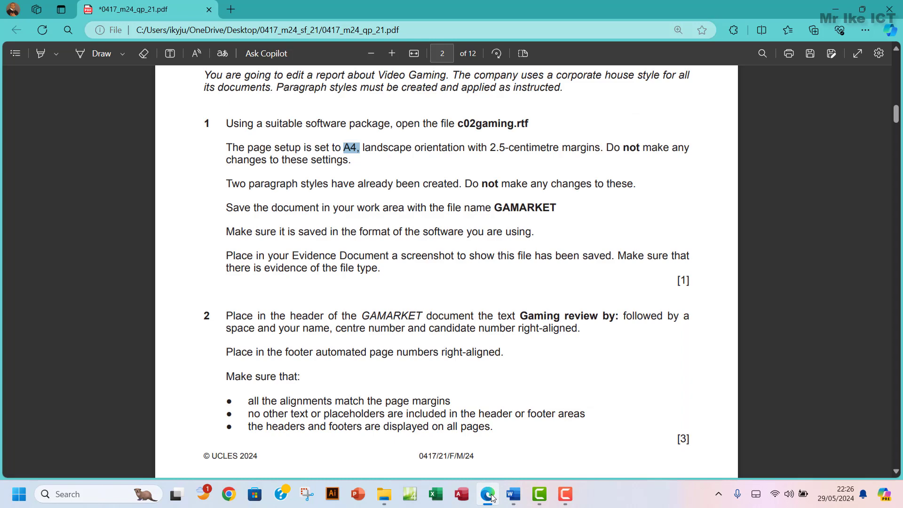
{"action": "left_click", "coordinate": [491, 497]}
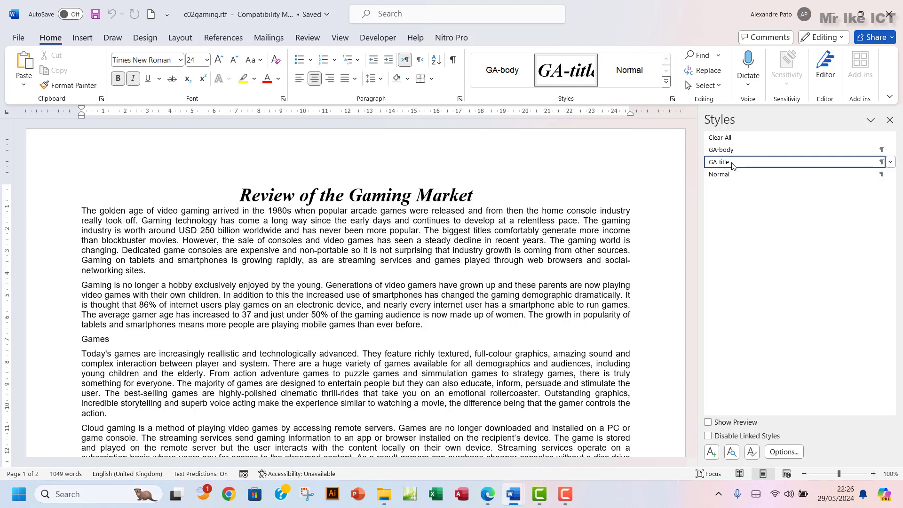
{"action": "mouse_move", "coordinate": [724, 177]}
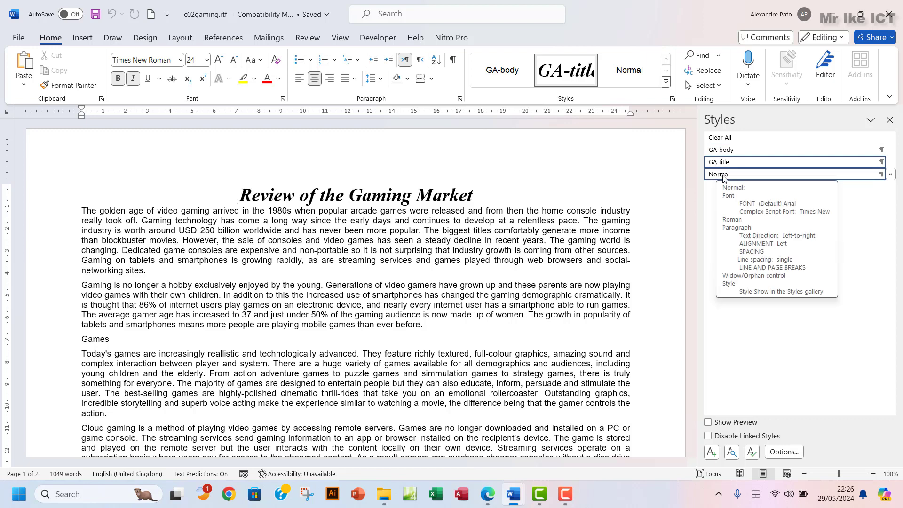
{"action": "left_click", "coordinate": [889, 120]}
Copy the file name GAMARKET from the exam paper and return to the c02gaming report
{"action": "left_click", "coordinate": [489, 496]}
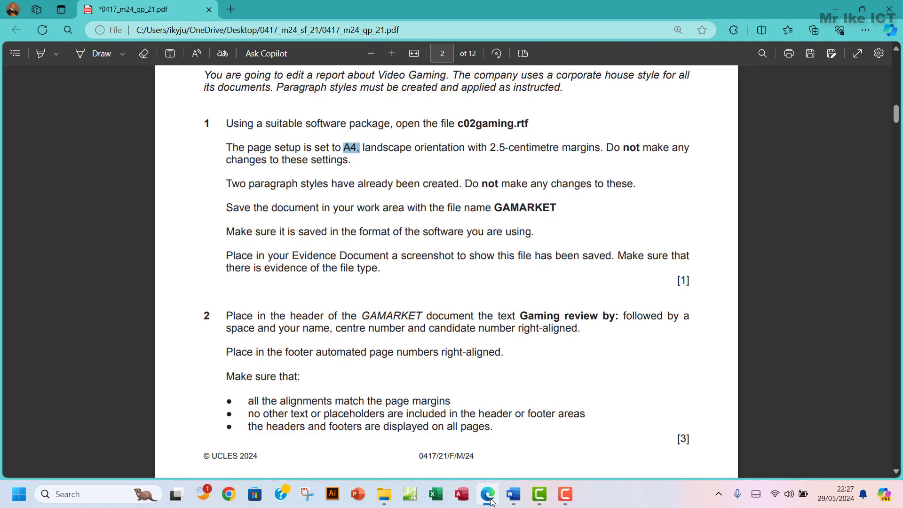
{"action": "left_click_drag", "start_coordinate": [495, 211], "coordinate": [561, 211]}
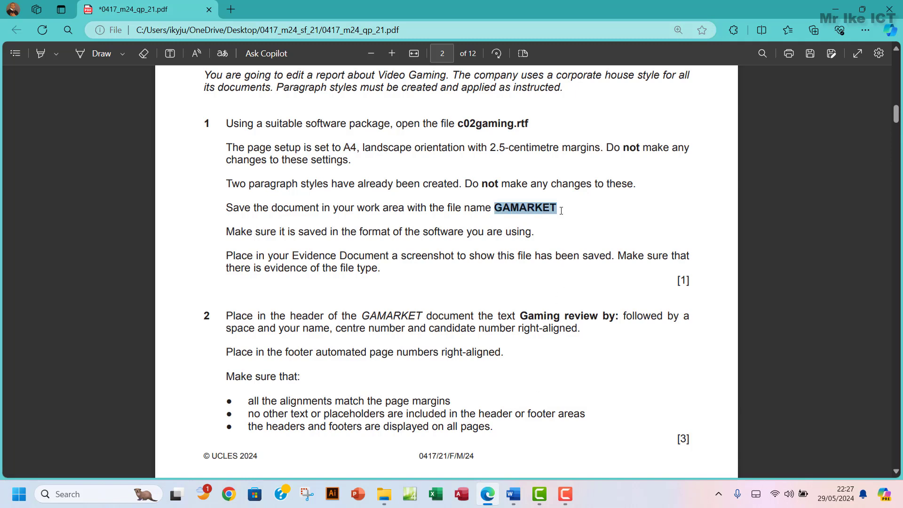
{"action": "left_click", "coordinate": [586, 92]}
{"action": "mouse_move", "coordinate": [513, 494]}
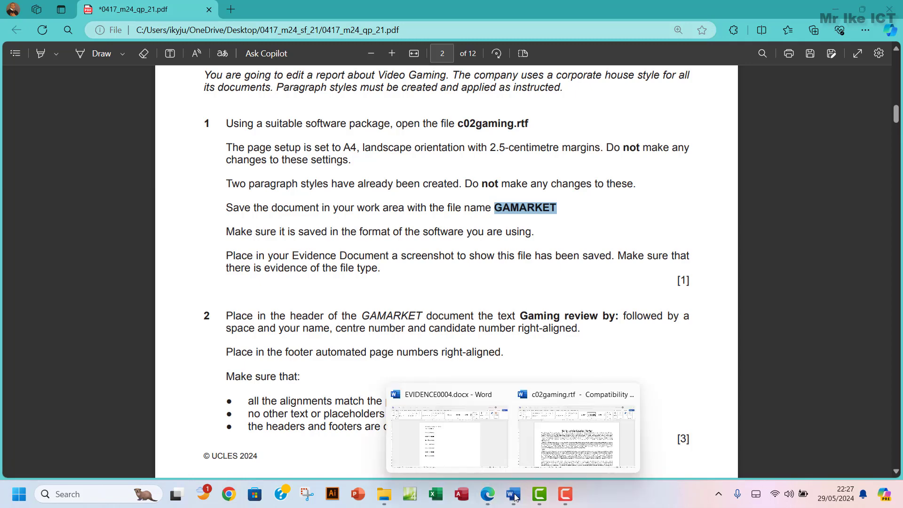
{"action": "left_click", "coordinate": [571, 450]}
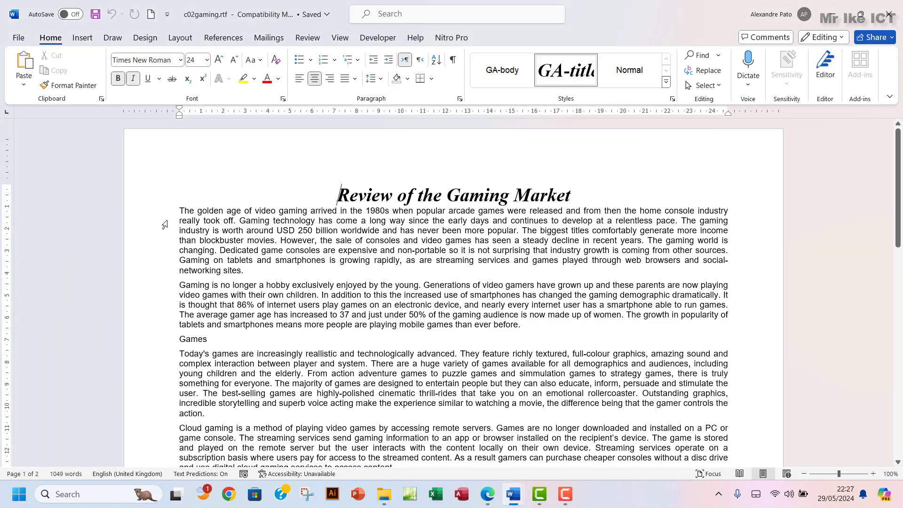
Save the gaming report into workarea as GAMARKET with type Word Document (*.docx)
{"action": "left_click", "coordinate": [18, 39]}
{"action": "left_click", "coordinate": [38, 240]}
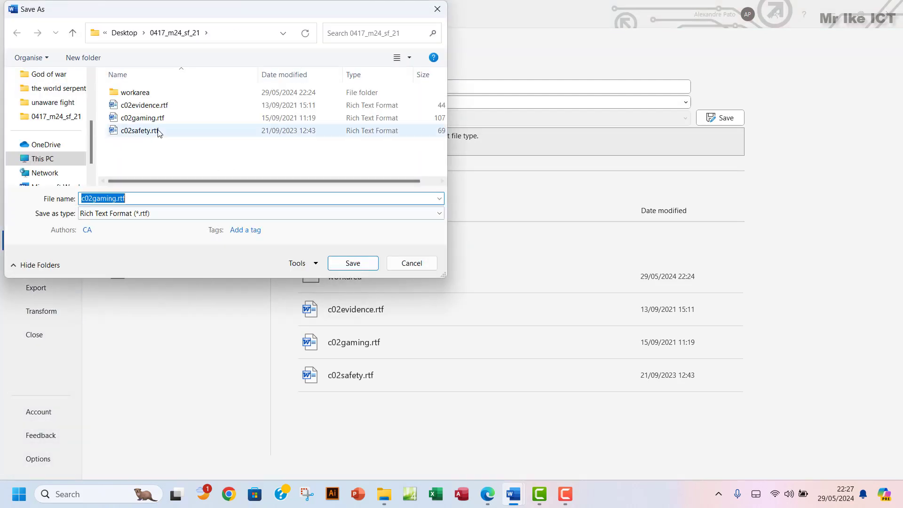
{"action": "double_click", "coordinate": [134, 96]}
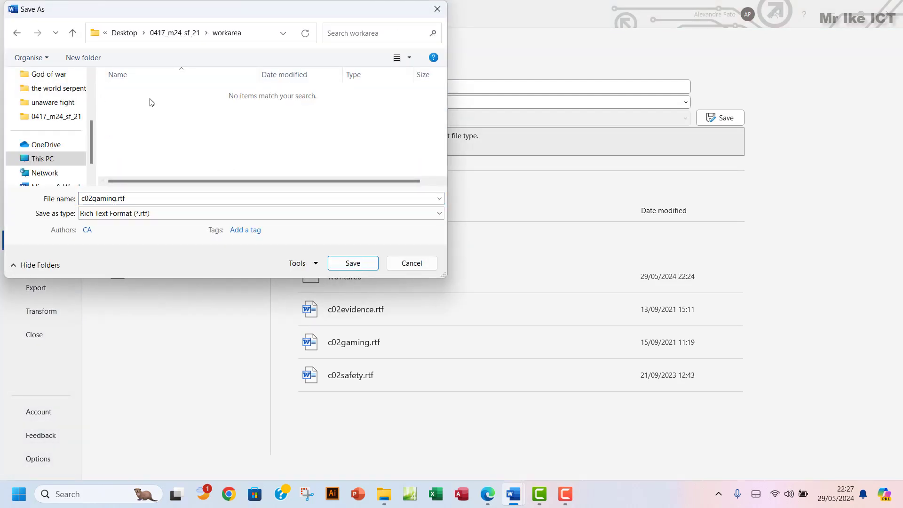
{"action": "double_click", "coordinate": [136, 199]}
{"action": "type", "text": "GAMARKET"}
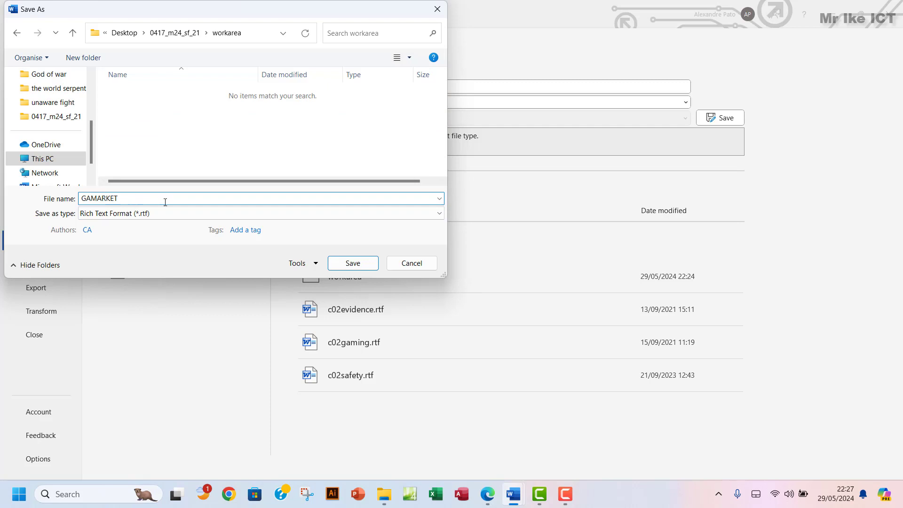
{"action": "left_click", "coordinate": [136, 214]}
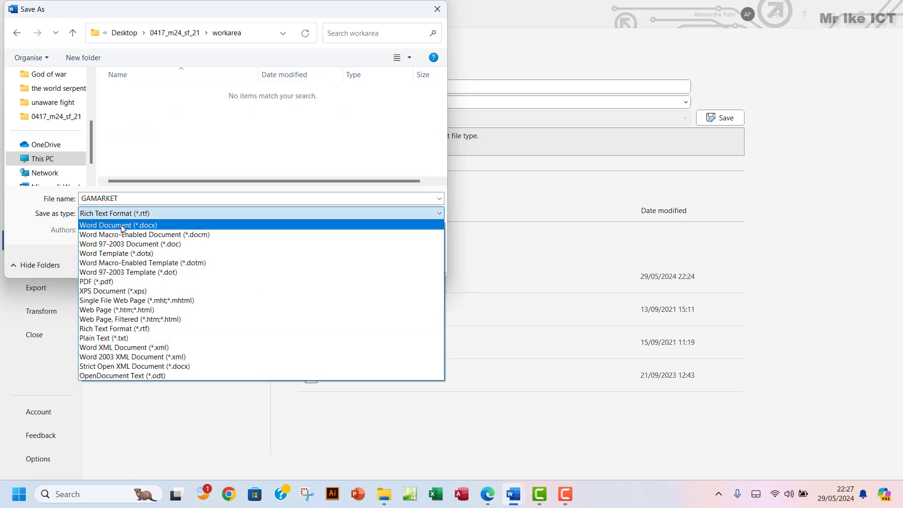
{"action": "left_click", "coordinate": [123, 226]}
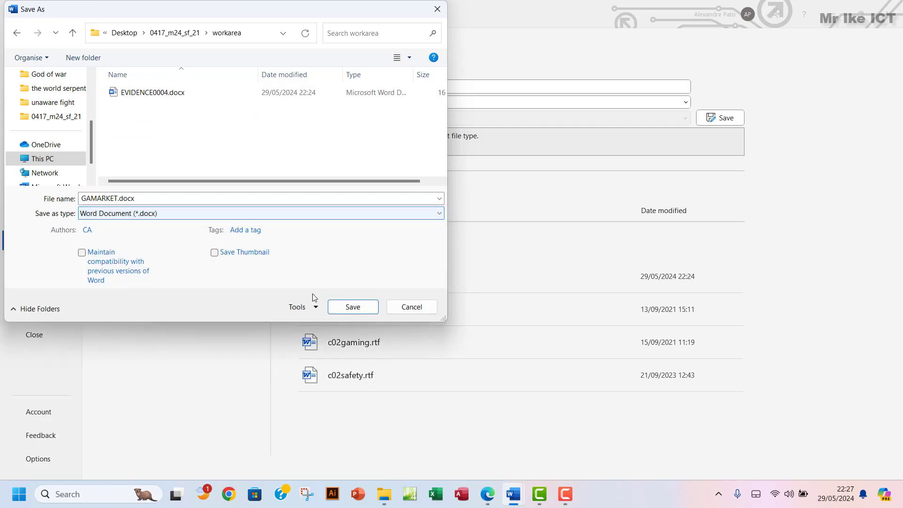
{"action": "left_click", "coordinate": [352, 307]}
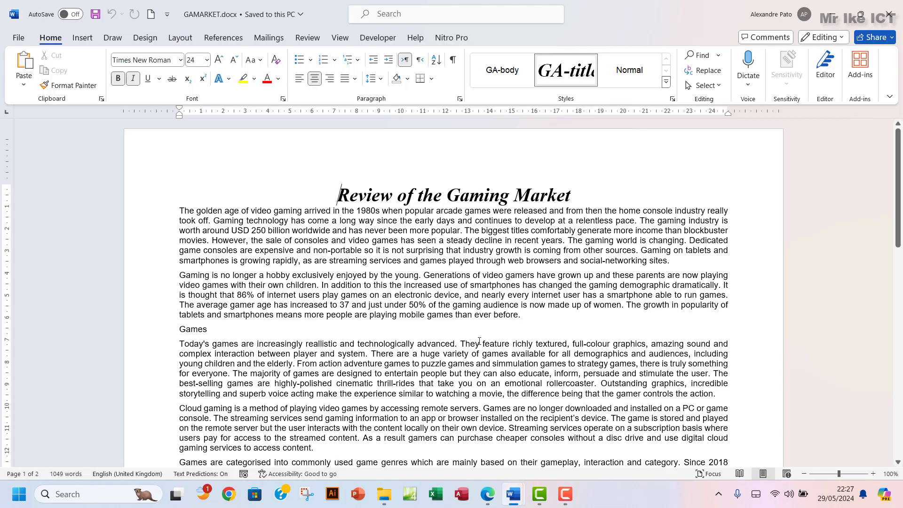
Open the workarea folder and widen its Type column to show Microsoft Word Document
{"action": "left_click", "coordinate": [488, 495]}
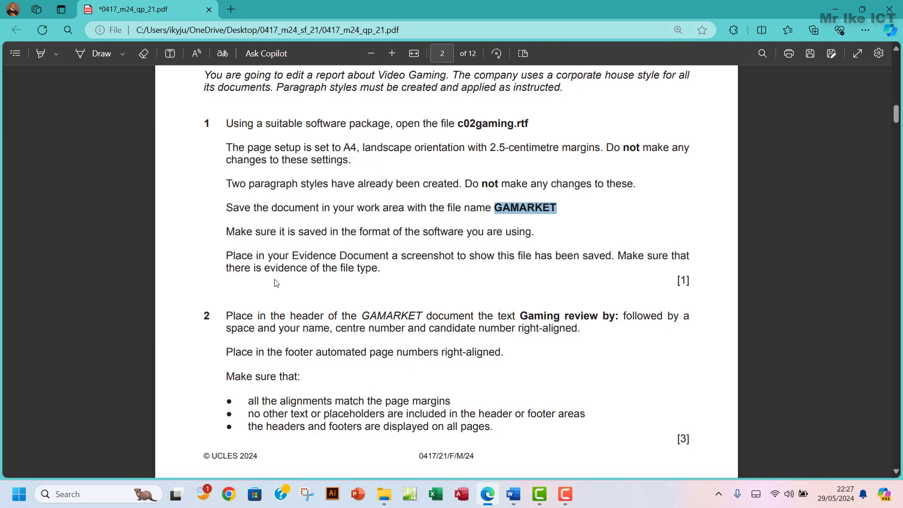
{"action": "left_click_drag", "start_coordinate": [341, 268], "coordinate": [372, 269]}
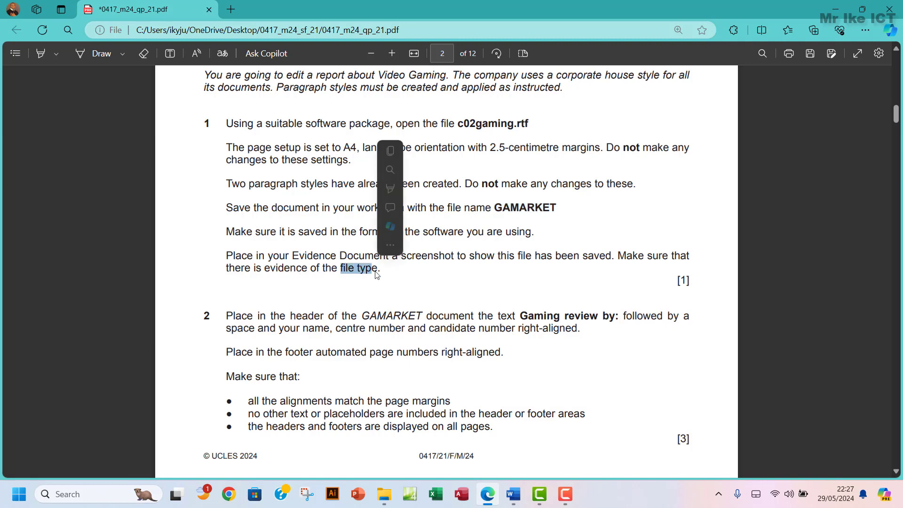
{"action": "left_click", "coordinate": [384, 493]}
{"action": "double_click", "coordinate": [165, 108]}
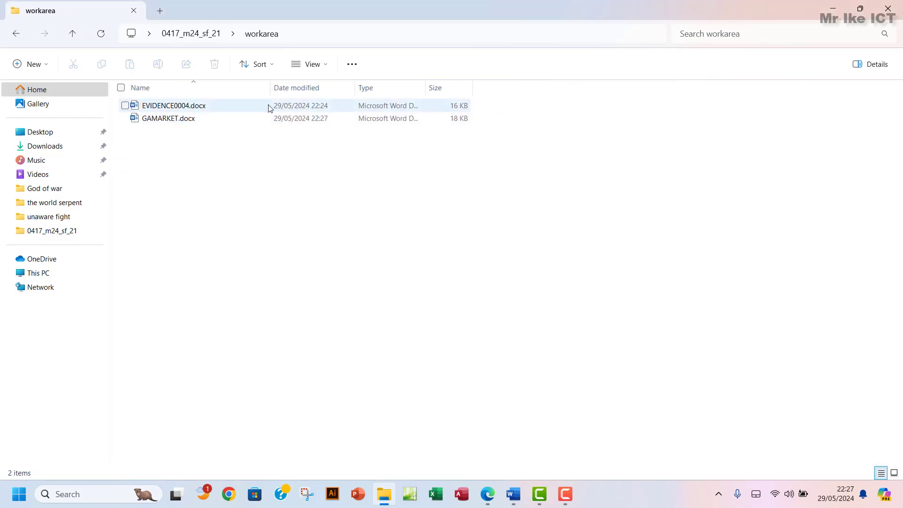
{"action": "left_click_drag", "start_coordinate": [427, 88], "coordinate": [471, 95]}
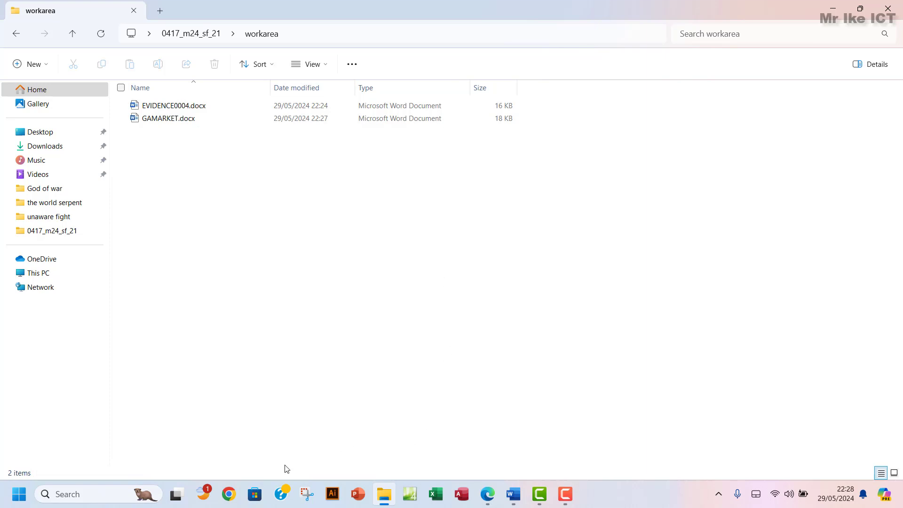
{"action": "left_click", "coordinate": [307, 494]}
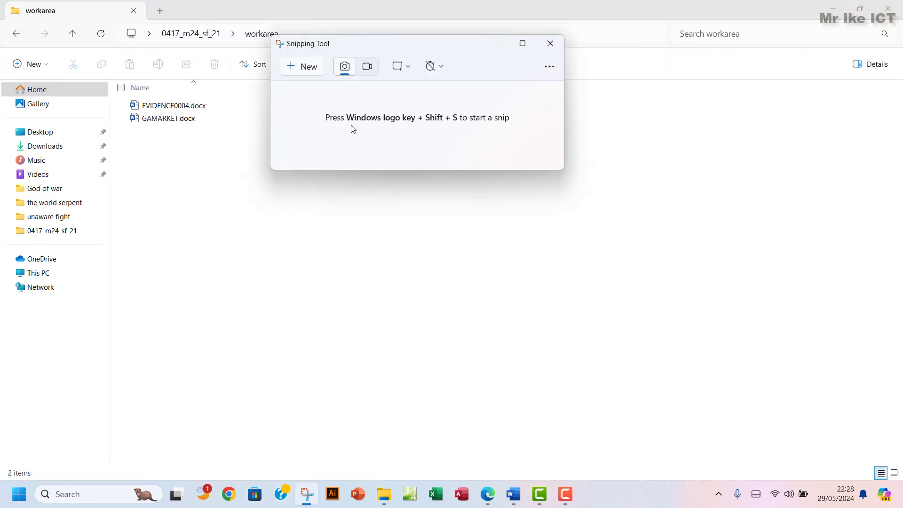
Snip the workarea file listing and paste it under Step 1 evidence in EVIDENCE0004
{"action": "left_click", "coordinate": [307, 69]}
{"action": "left_click_drag", "start_coordinate": [121, 24], "coordinate": [543, 140]}
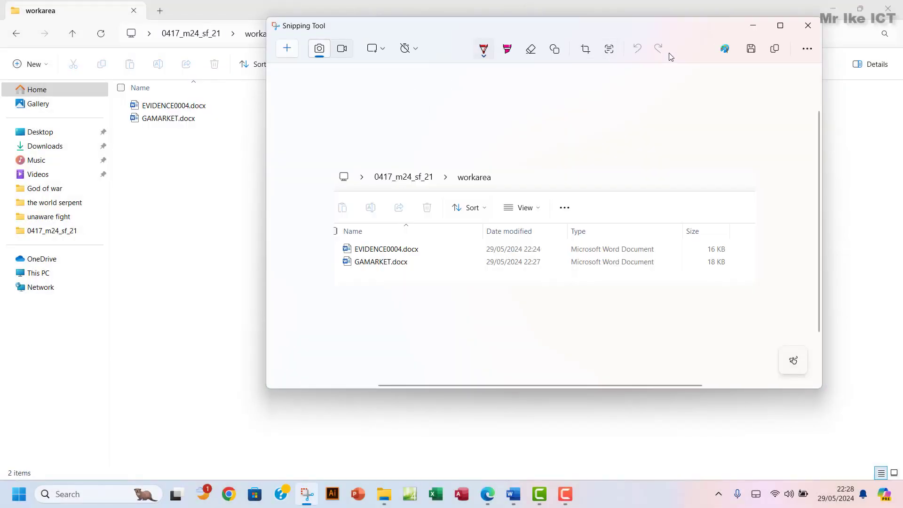
{"action": "left_click", "coordinate": [775, 48]}
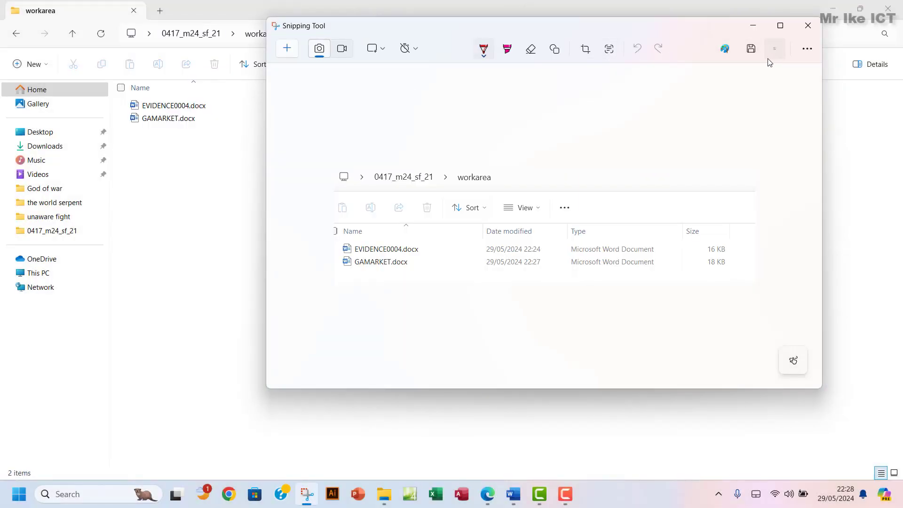
{"action": "left_click", "coordinate": [520, 493]}
{"action": "left_click", "coordinate": [443, 450]}
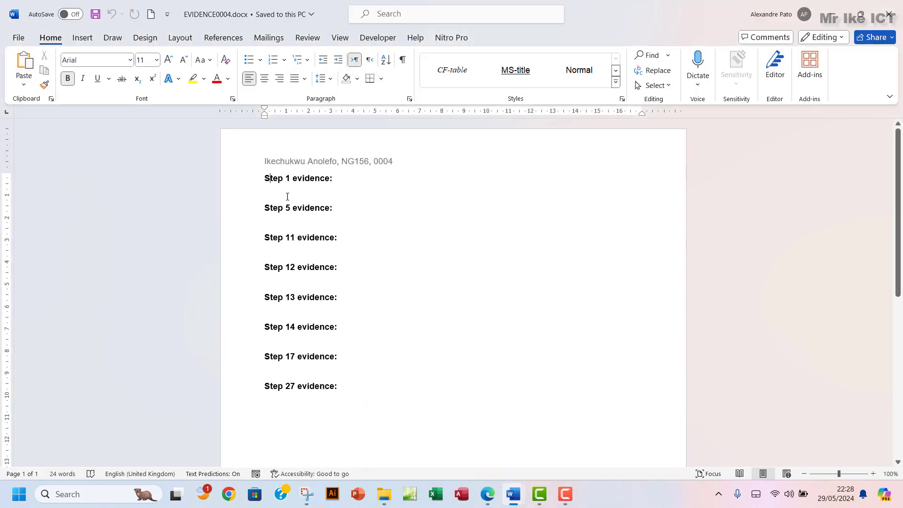
{"action": "left_click", "coordinate": [276, 197]}
{"action": "key", "text": "ctrl+v"}
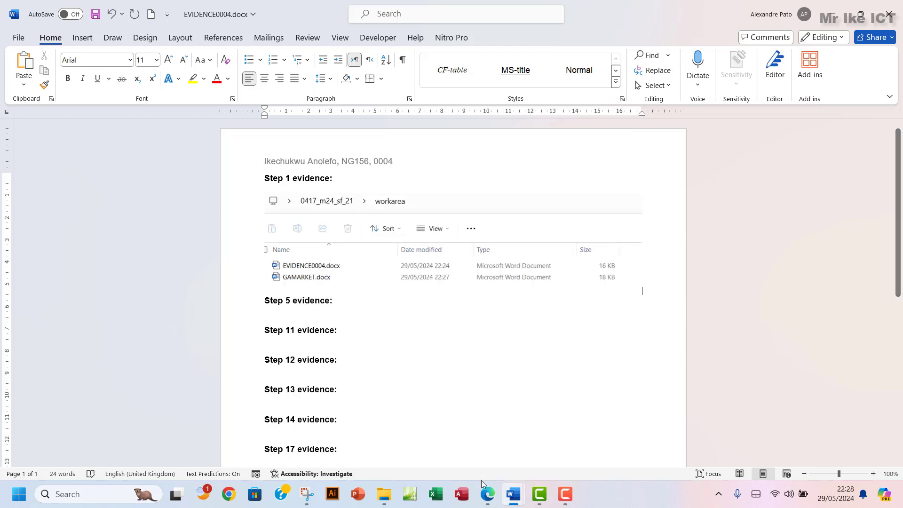
{"action": "left_click", "coordinate": [487, 494]}
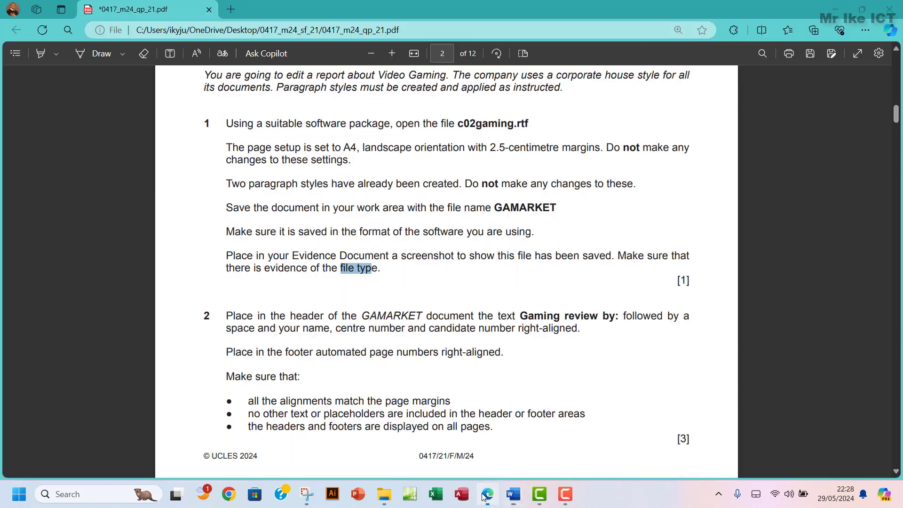
Highlight question 1's text in green in the exam paper
{"action": "left_click", "coordinate": [232, 124]}
{"action": "left_click_drag", "start_coordinate": [248, 132], "coordinate": [394, 262]}
{"action": "mouse_move", "coordinate": [404, 191]}
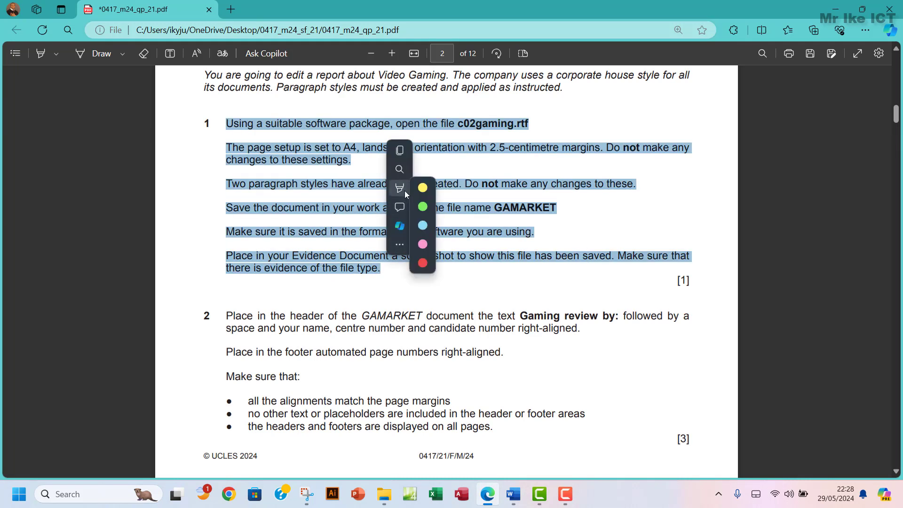
{"action": "left_click", "coordinate": [527, 211]}
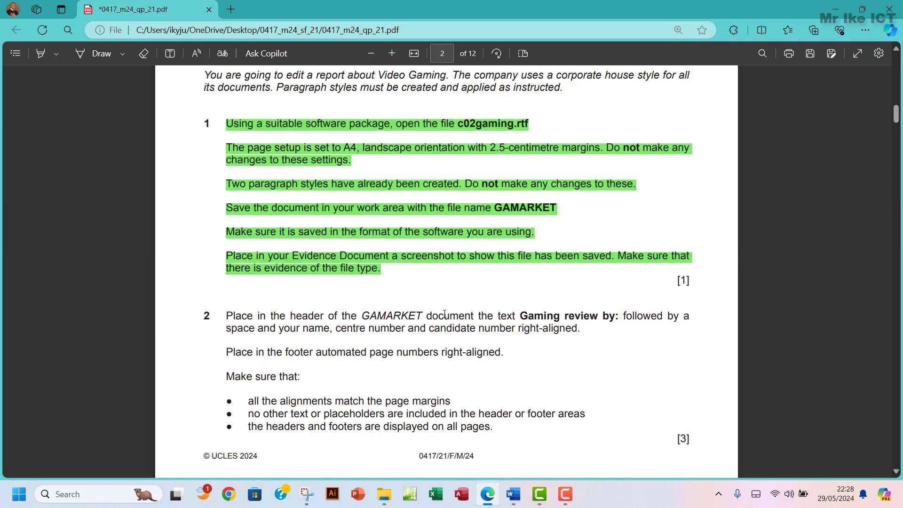
Select 'Gaming review by:' in the paper and return to GAMARKET.docx
{"action": "scroll", "coordinate": [444, 313], "scroll_direction": "down", "scroll_amount": 3}
{"action": "scroll", "coordinate": [444, 313], "scroll_direction": "down", "scroll_amount": 2}
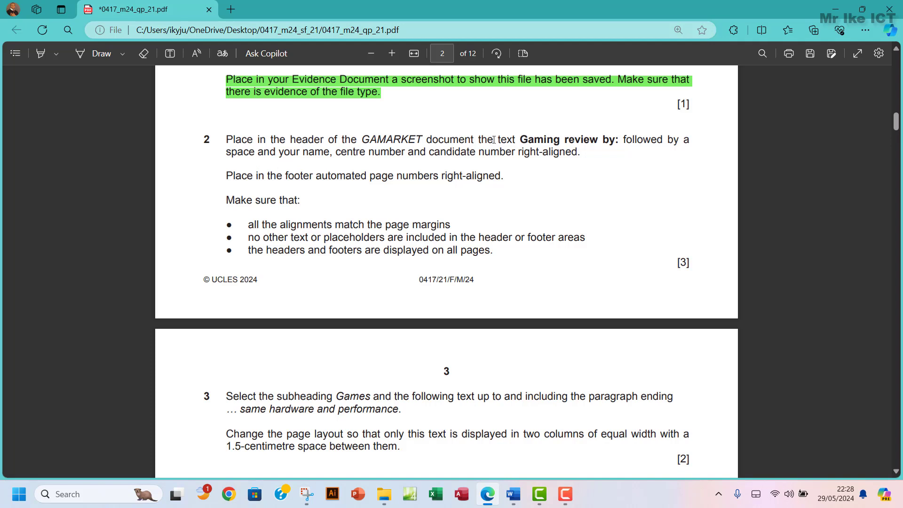
{"action": "left_click_drag", "start_coordinate": [522, 141], "coordinate": [617, 142]}
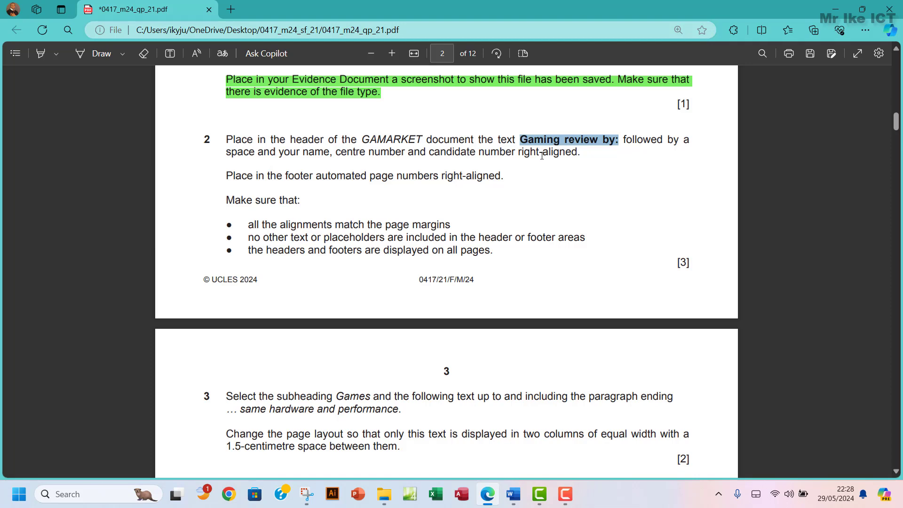
{"action": "mouse_move", "coordinate": [517, 490]}
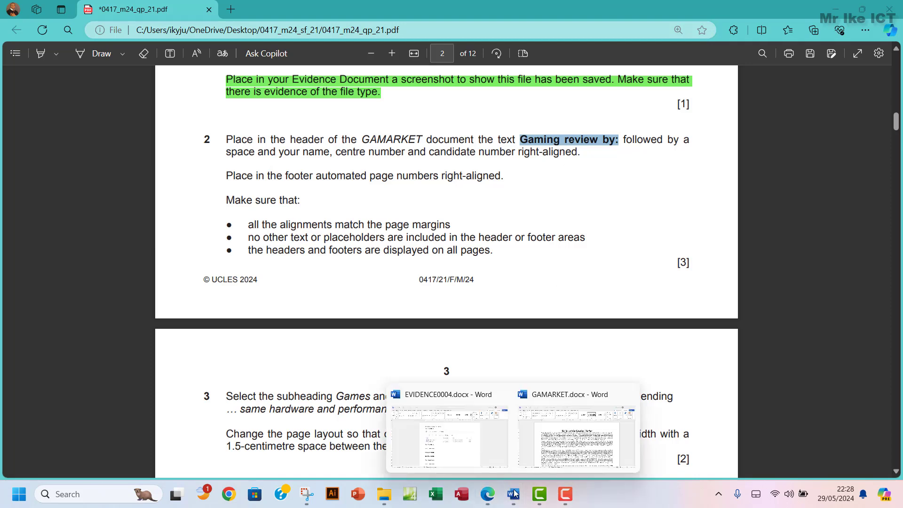
{"action": "left_click", "coordinate": [567, 451]}
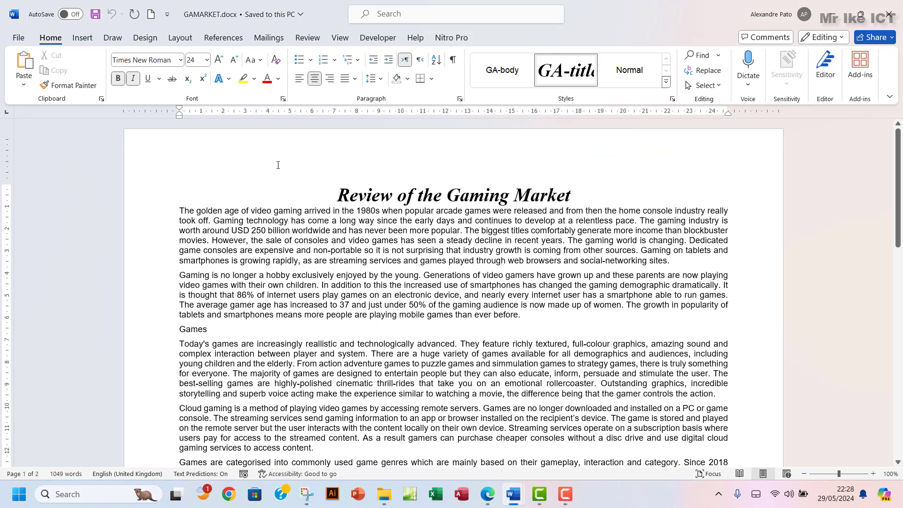
Insert a Blank (Three Columns) header into GAMARKET.docx
{"action": "left_click", "coordinate": [83, 37]}
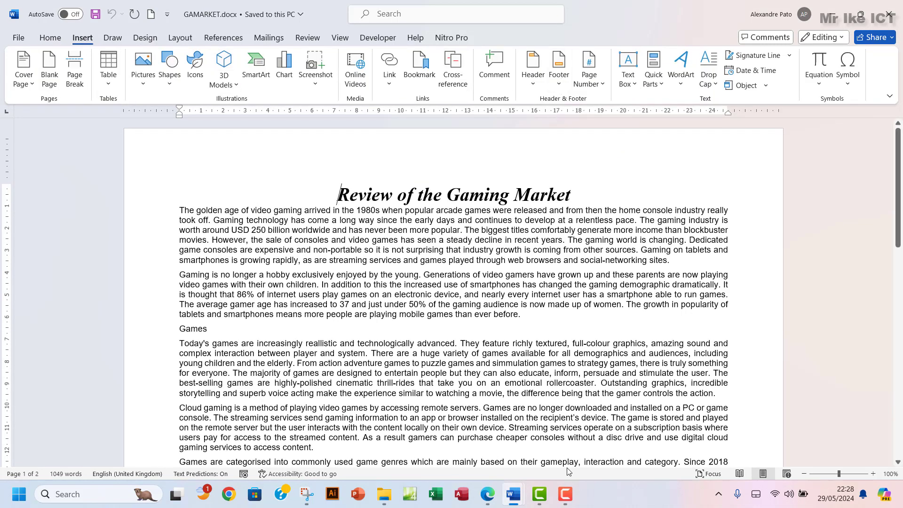
{"action": "left_click", "coordinate": [490, 494]}
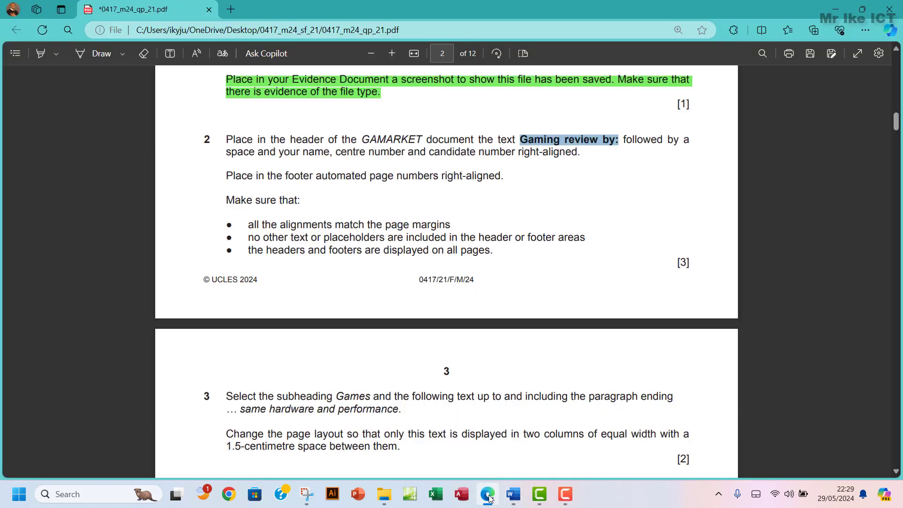
{"action": "left_click", "coordinate": [490, 498]}
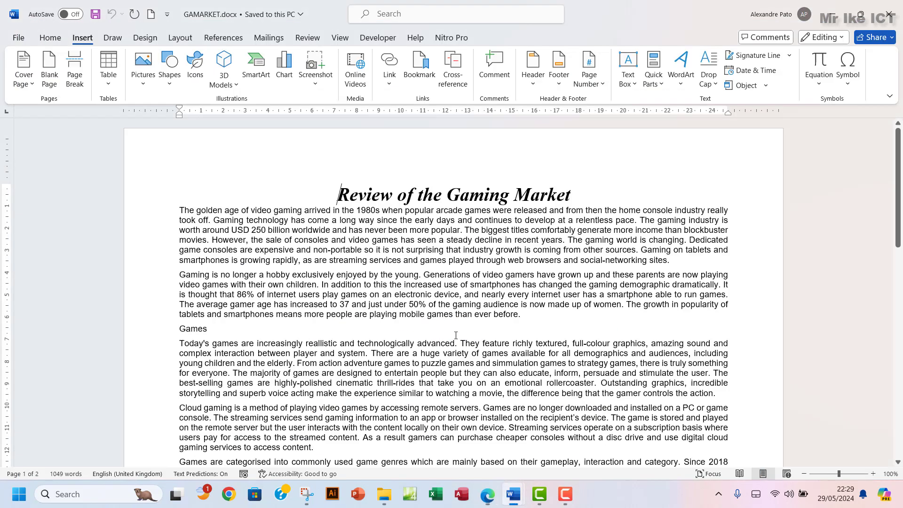
{"action": "left_click", "coordinate": [535, 81]}
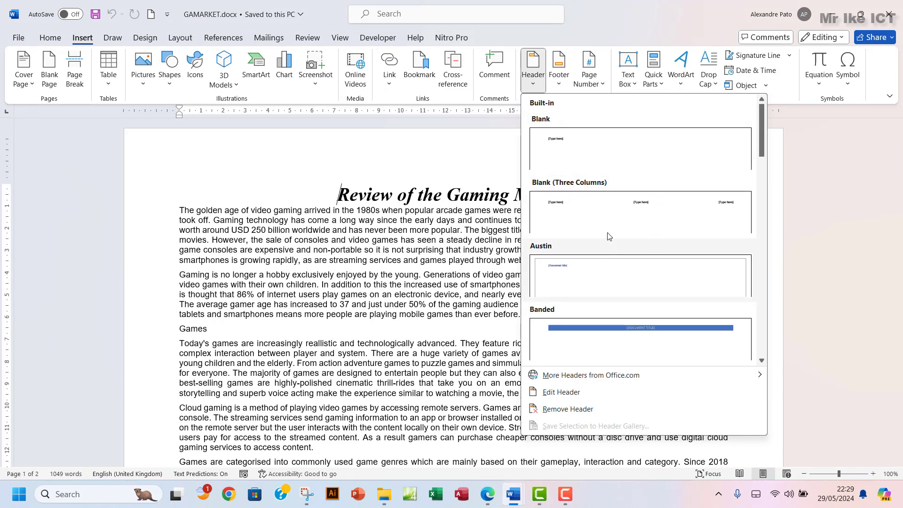
{"action": "left_click", "coordinate": [600, 214]}
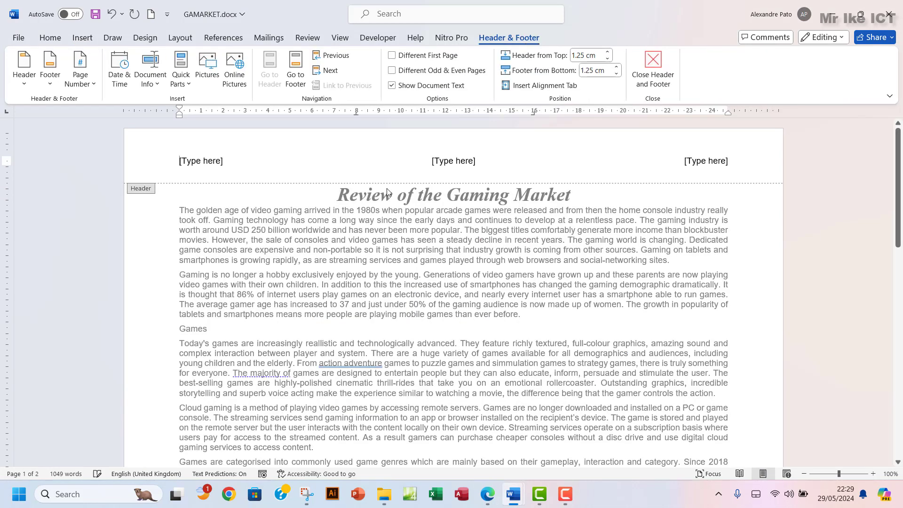
Delete the left and centre header placeholders
{"action": "left_click", "coordinate": [228, 161]}
{"action": "key", "text": "Delete"}
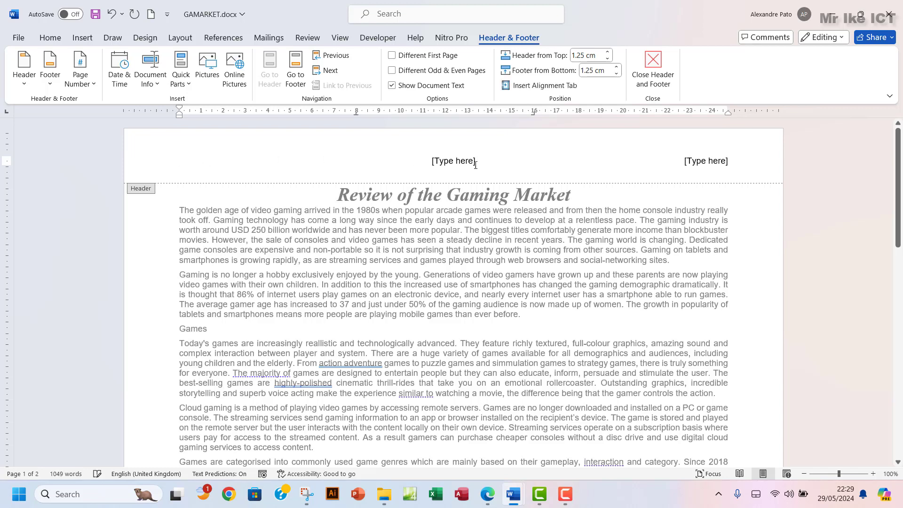
{"action": "left_click", "coordinate": [474, 161]}
{"action": "key", "text": "Delete"}
Fill the right header with 'Gaming review by:' plus the candidate's name, centre and candidate numbers
{"action": "left_click", "coordinate": [712, 162]}
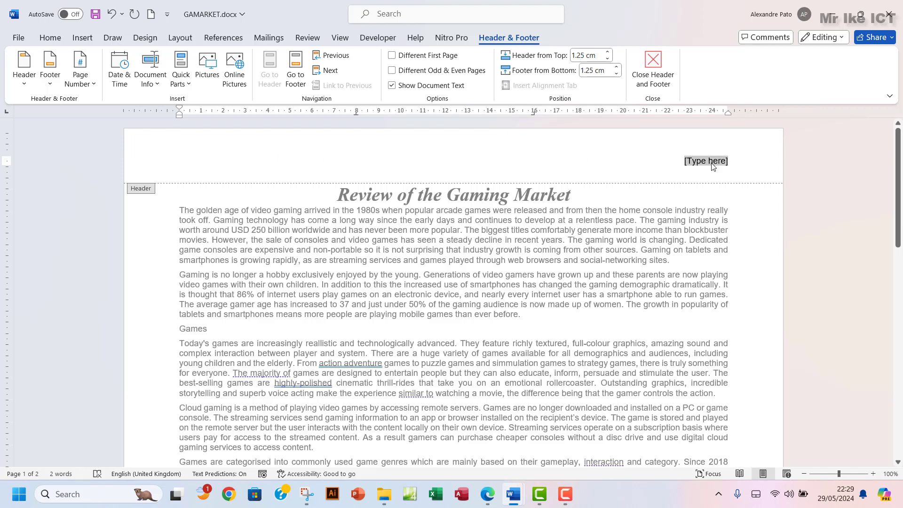
{"action": "type", "text": "Gaming review by:"}
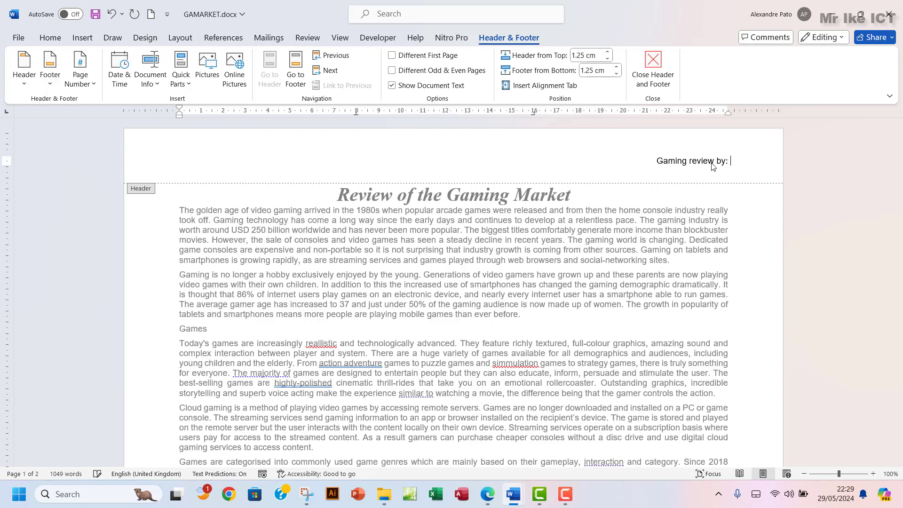
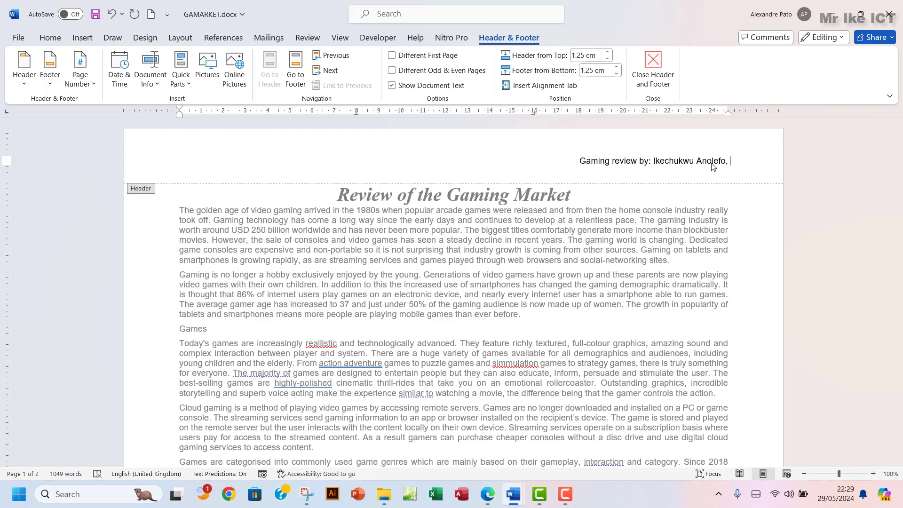
{"action": "type", "text": "NG"}
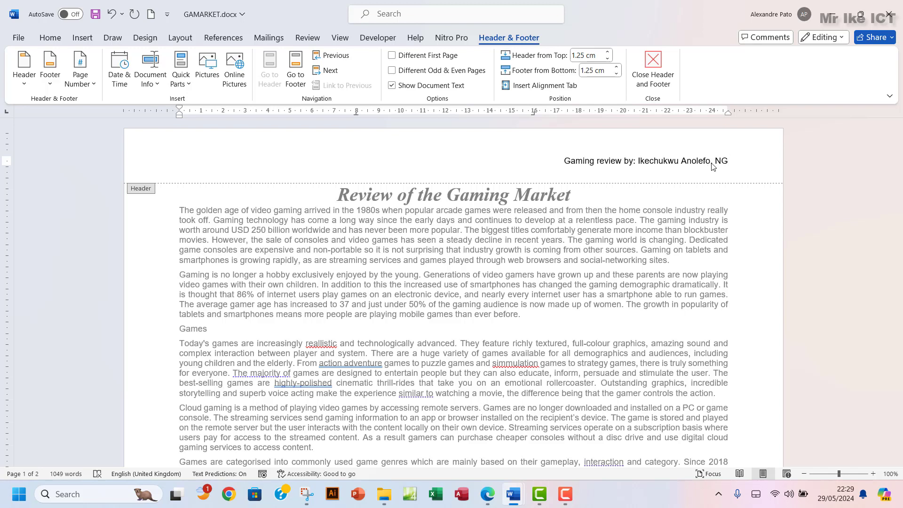
{"action": "type", "text": "156, "}
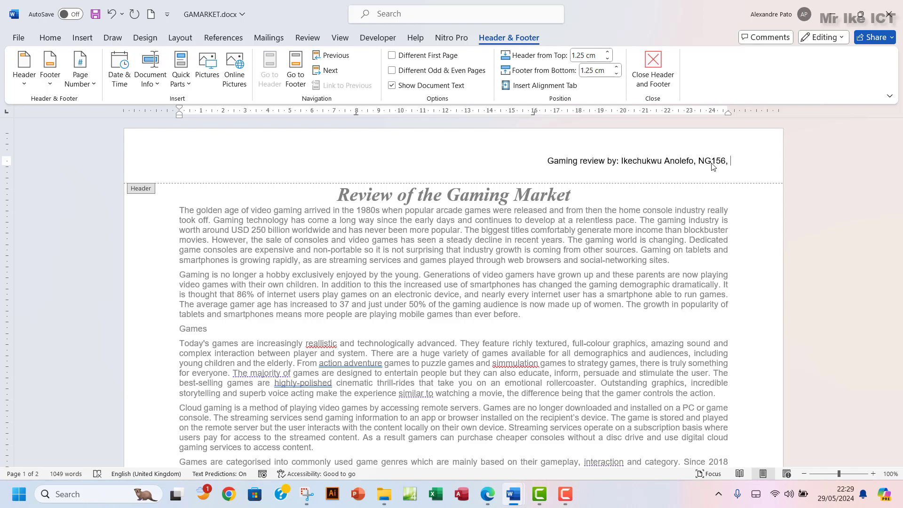
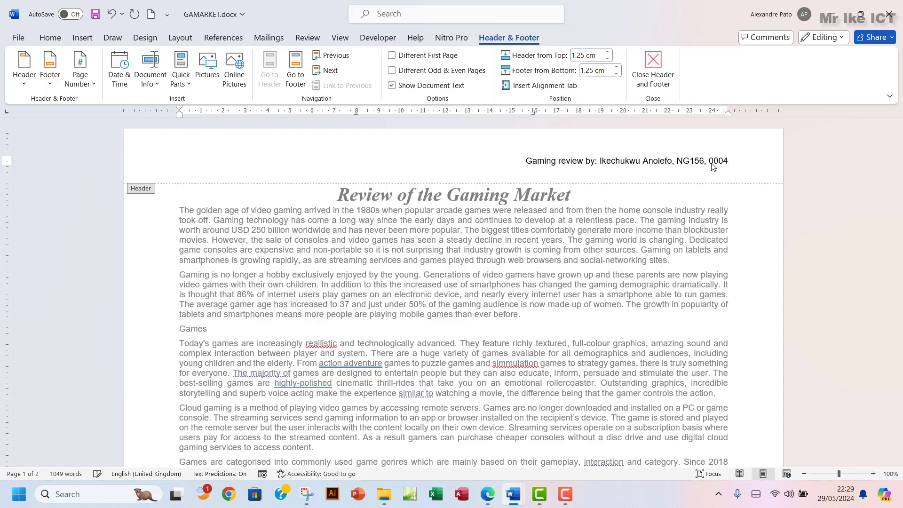
{"action": "left_click", "coordinate": [654, 70]}
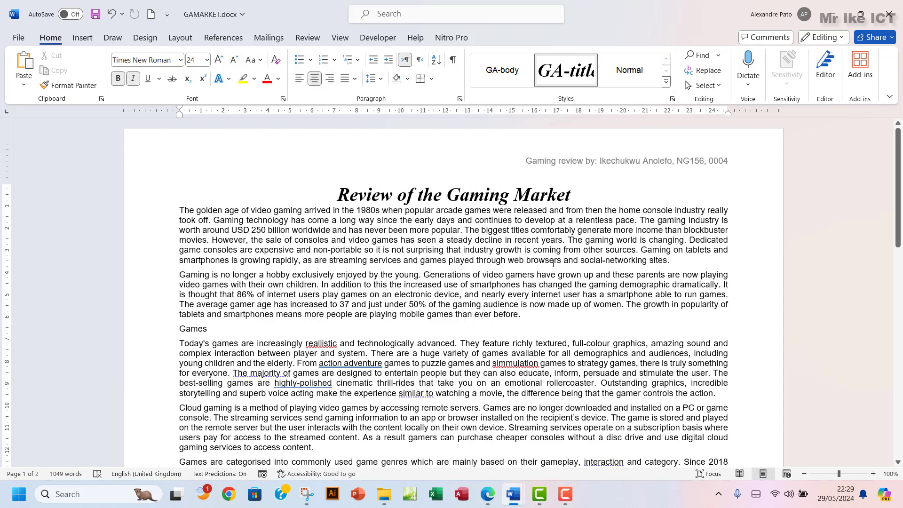
{"action": "left_click", "coordinate": [489, 495]}
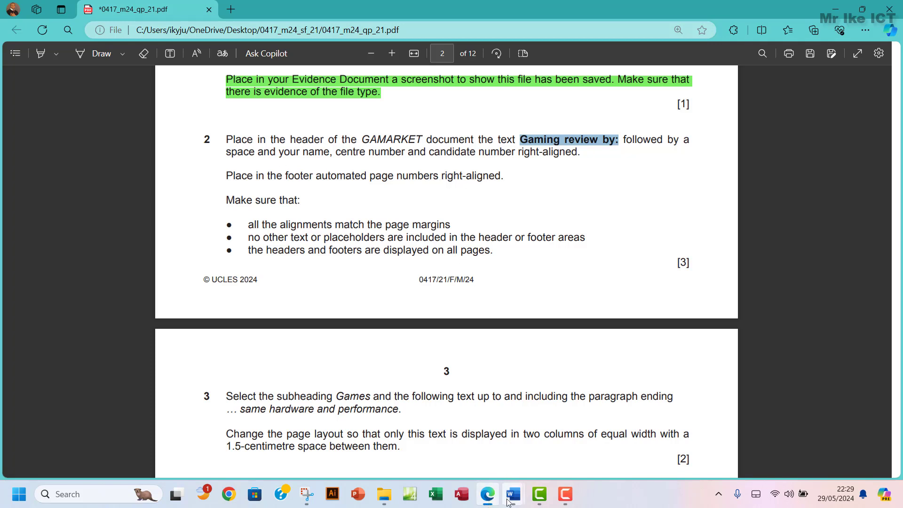
Insert a Blank (Three Columns) footer into GAMARKET.docx
{"action": "mouse_move", "coordinate": [513, 494]}
{"action": "left_click", "coordinate": [562, 443]}
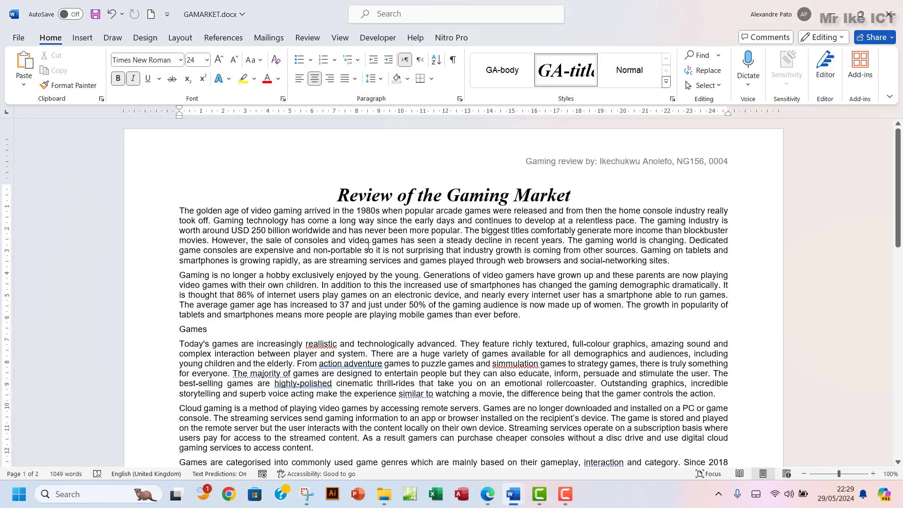
{"action": "left_click", "coordinate": [82, 38]}
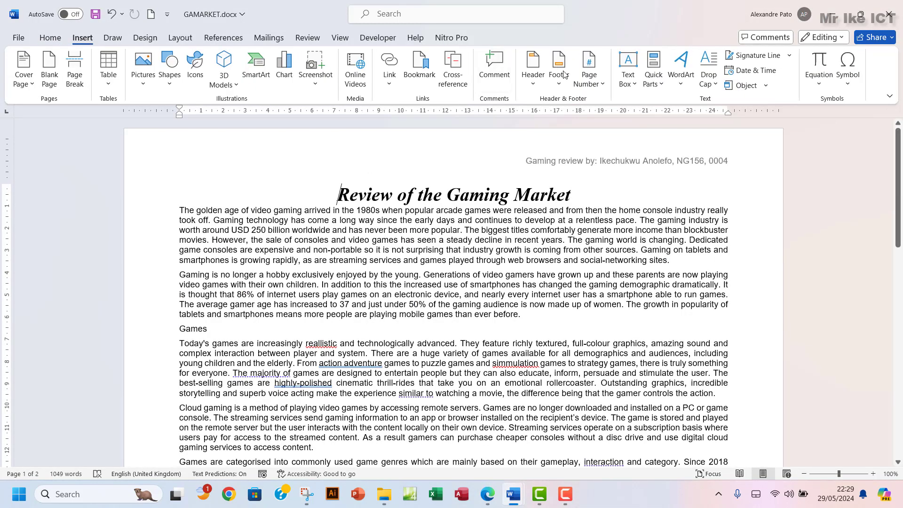
{"action": "left_click", "coordinate": [563, 74]}
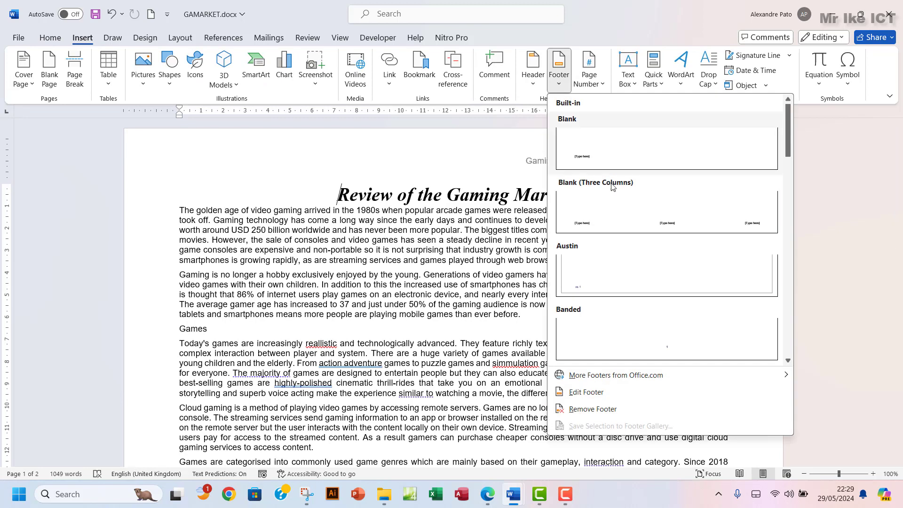
{"action": "left_click", "coordinate": [617, 226]}
Delete the left and middle footer placeholders
{"action": "left_click", "coordinate": [193, 422]}
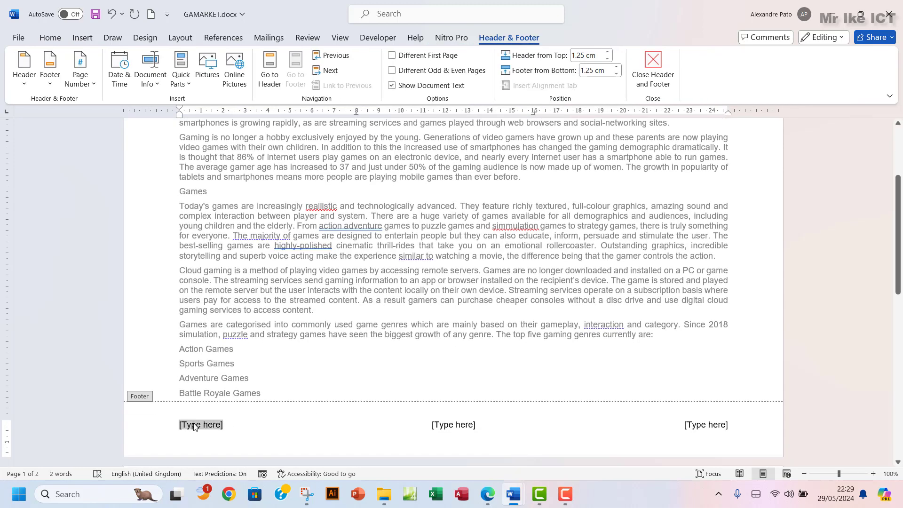
{"action": "key", "text": "Delete"}
{"action": "left_click", "coordinate": [458, 425]}
{"action": "key", "text": "Delete"}
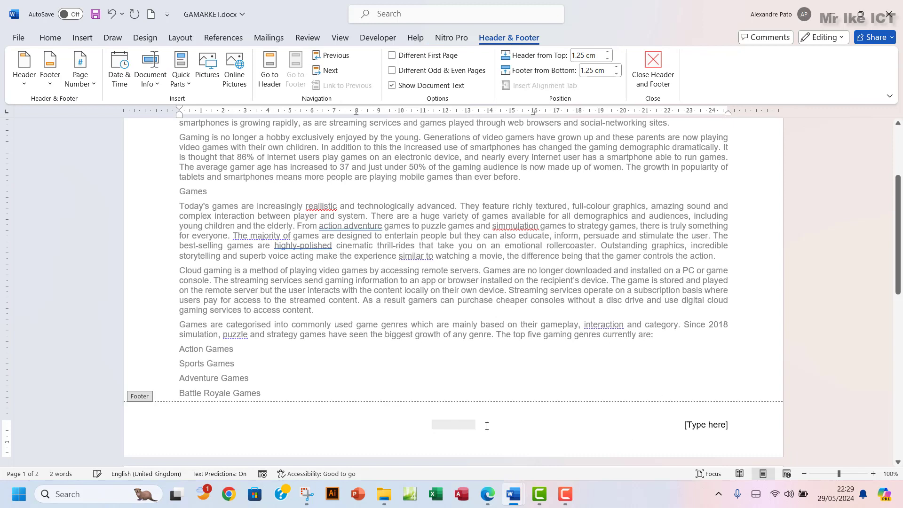
Put a Plain Number page number in the right footer placeholder and close the footer
{"action": "left_click", "coordinate": [704, 425]}
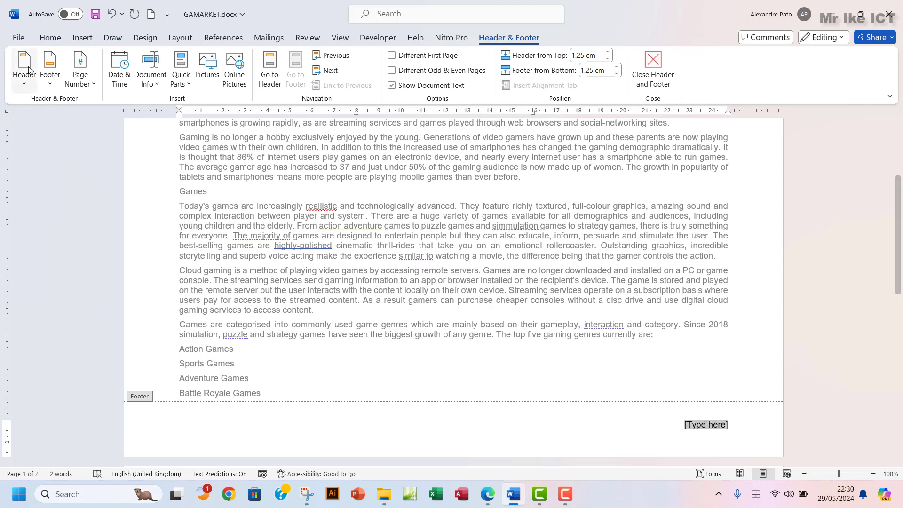
{"action": "left_click", "coordinate": [88, 88]}
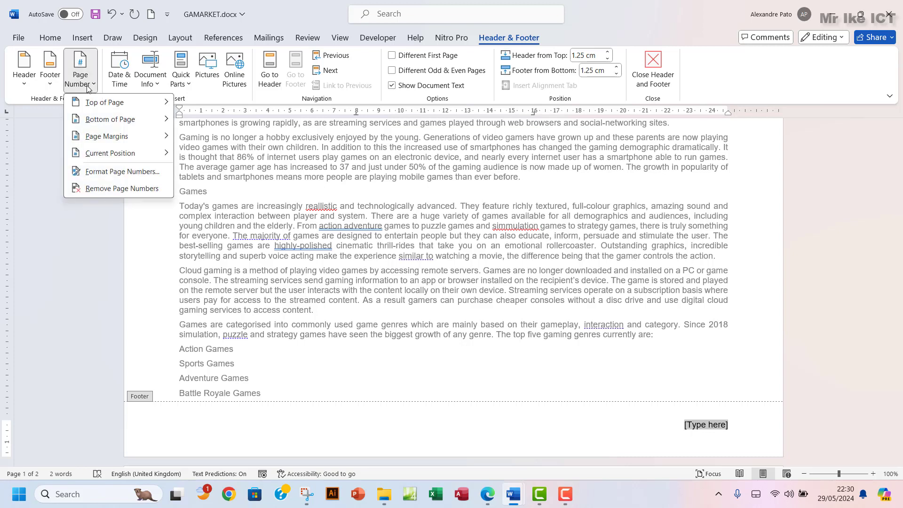
{"action": "mouse_move", "coordinate": [91, 103]}
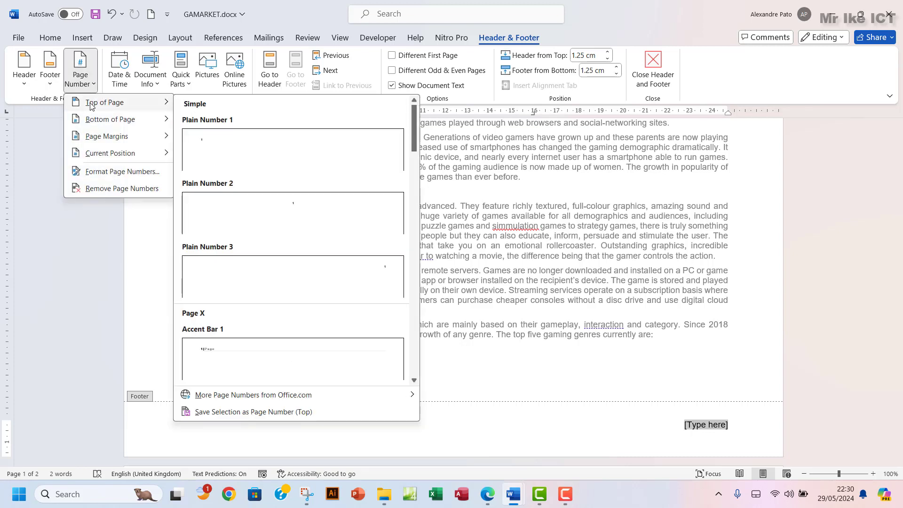
{"action": "mouse_move", "coordinate": [105, 154]}
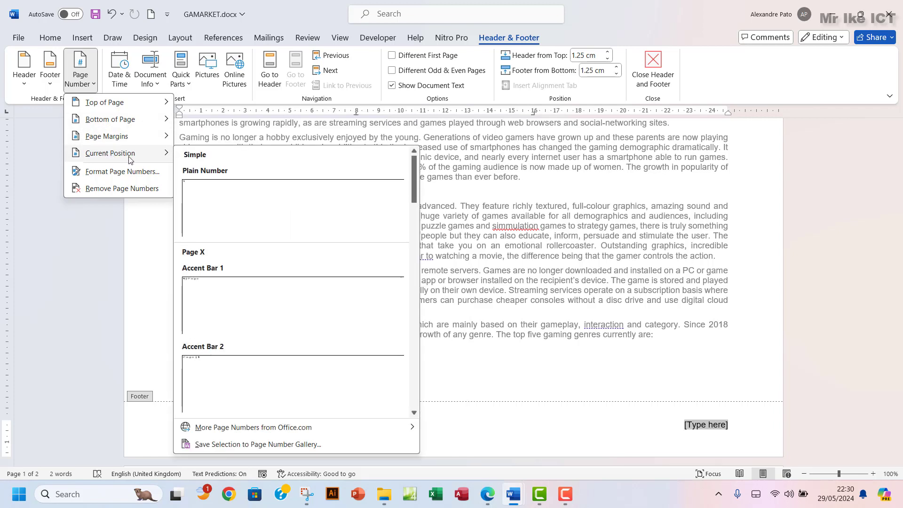
{"action": "left_click", "coordinate": [261, 206]}
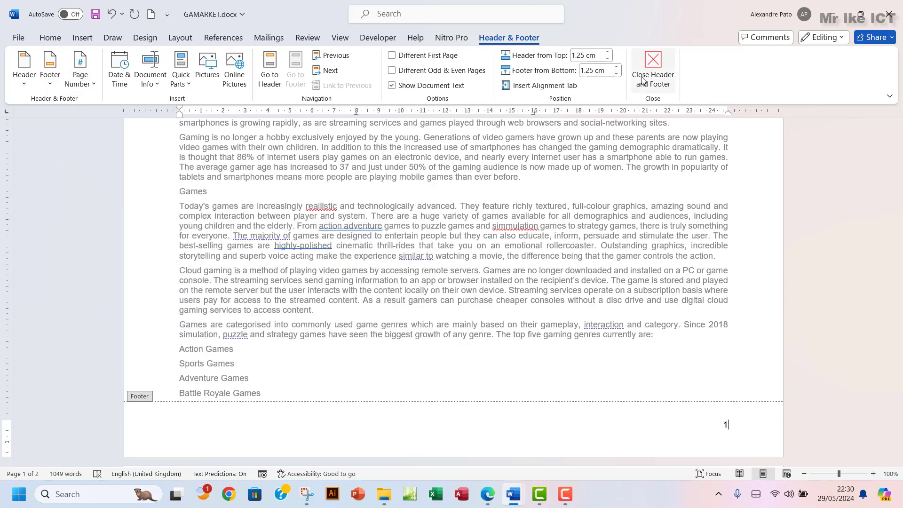
{"action": "left_click", "coordinate": [654, 69]}
{"action": "scroll", "coordinate": [549, 370], "scroll_direction": "down", "scroll_amount": 13}
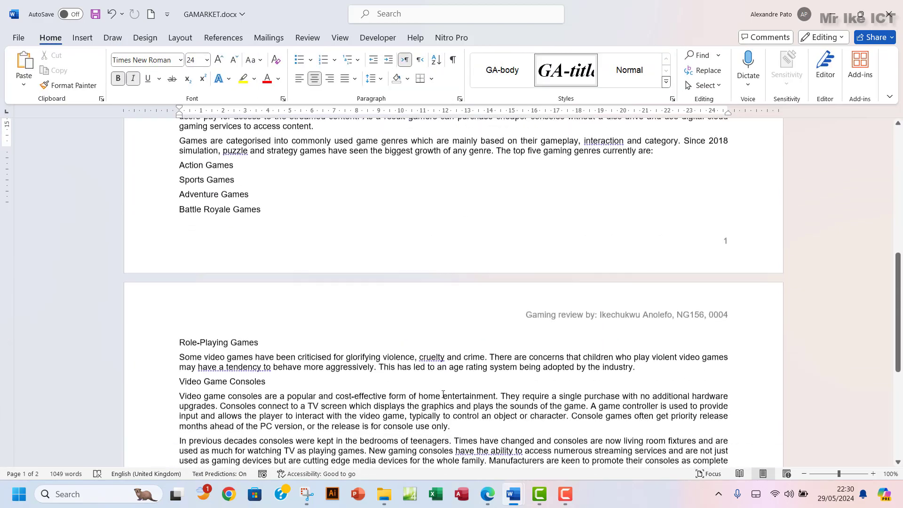
{"action": "scroll", "coordinate": [443, 394], "scroll_direction": "down", "scroll_amount": 2}
{"action": "scroll", "coordinate": [443, 394], "scroll_direction": "up", "scroll_amount": 15}
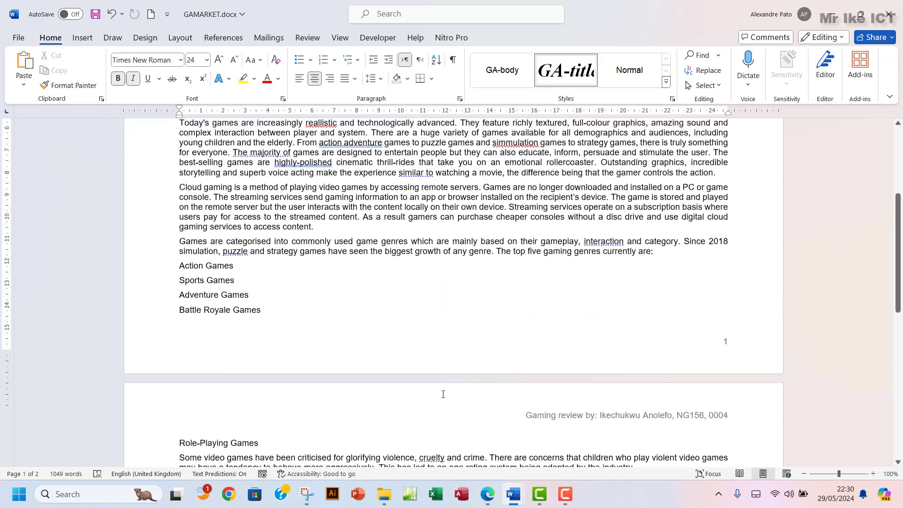
{"action": "scroll", "coordinate": [443, 394], "scroll_direction": "up", "scroll_amount": 2}
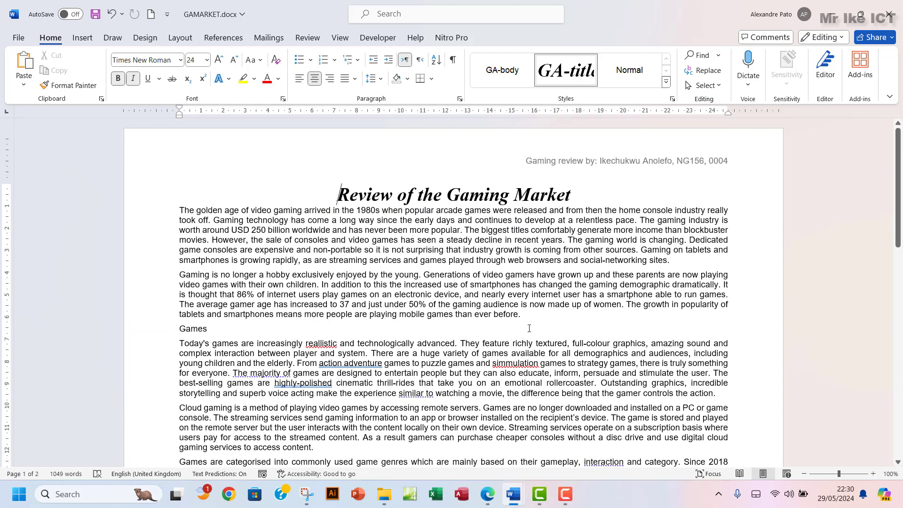
{"action": "left_click", "coordinate": [492, 497]}
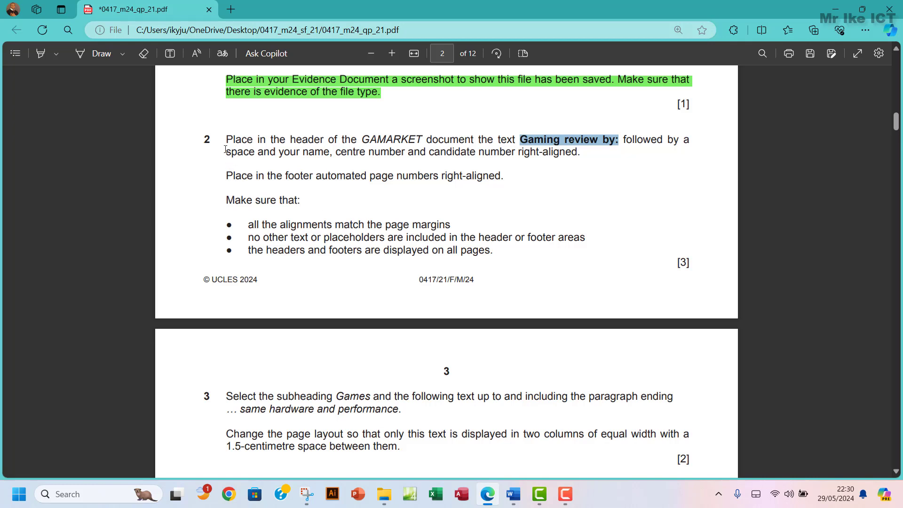
Highlight question 2's footer instructions in green in the exam paper
{"action": "left_click_drag", "start_coordinate": [227, 175], "coordinate": [489, 176]}
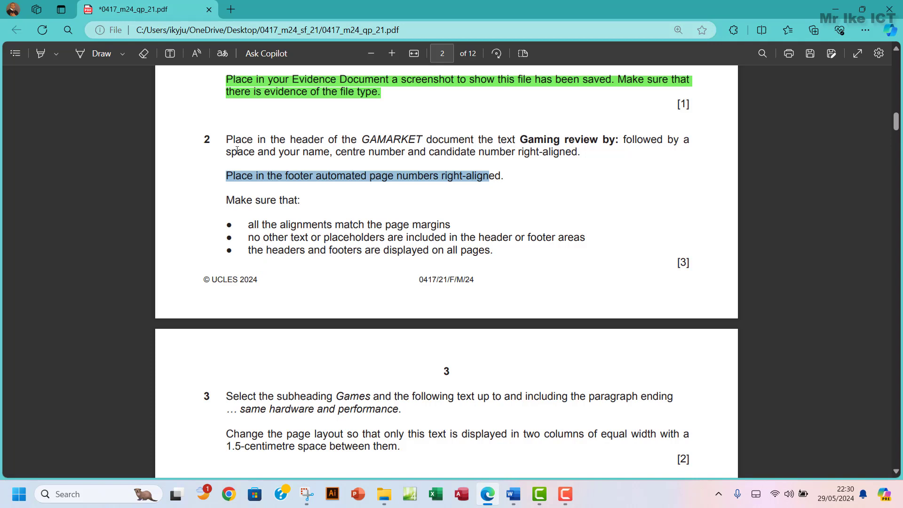
{"action": "left_click_drag", "start_coordinate": [225, 139], "coordinate": [494, 249]}
{"action": "mouse_move", "coordinate": [520, 173]}
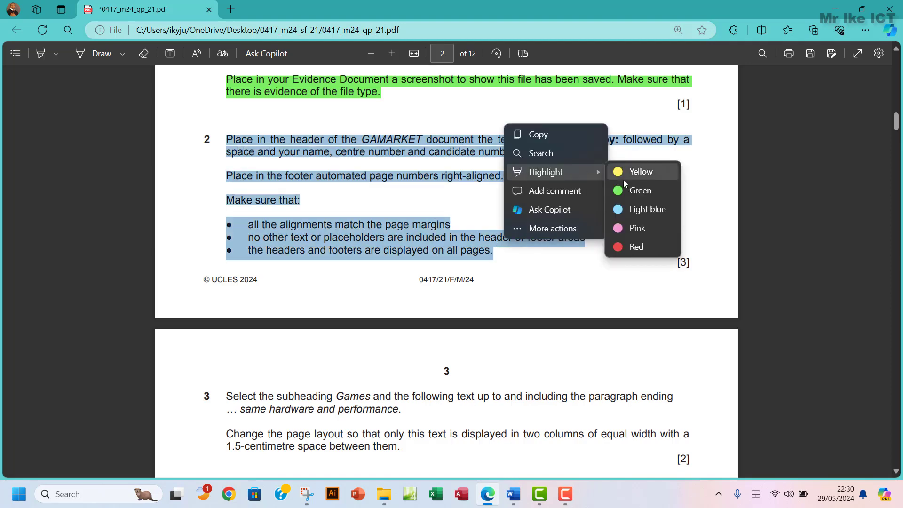
{"action": "left_click", "coordinate": [656, 191]}
Scroll to read questions 3 and 4, then return to GAMARKET.docx
{"action": "scroll", "coordinate": [470, 268], "scroll_direction": "down", "scroll_amount": 5}
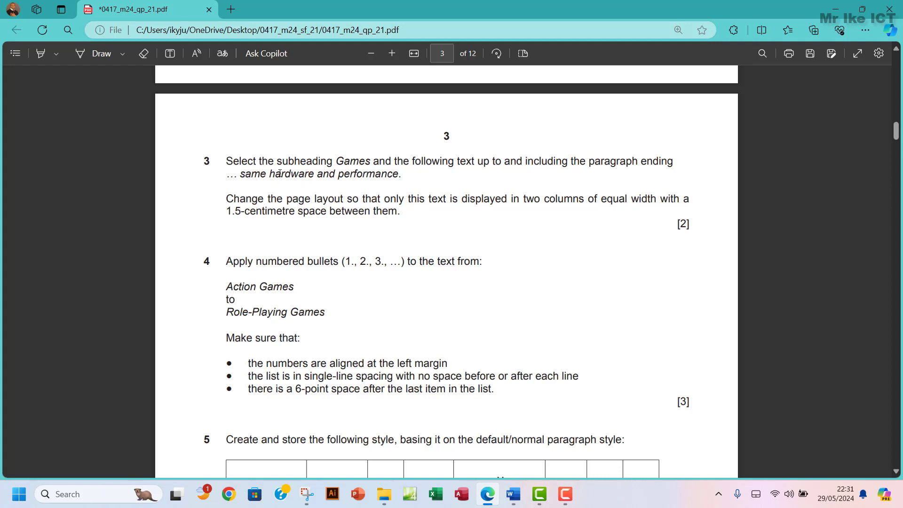
{"action": "left_click_drag", "start_coordinate": [275, 174], "coordinate": [320, 173]}
{"action": "left_click", "coordinate": [316, 160]}
{"action": "mouse_move", "coordinate": [514, 494]}
{"action": "left_click", "coordinate": [554, 446]}
{"action": "scroll", "coordinate": [180, 272], "scroll_direction": "down", "scroll_amount": 2}
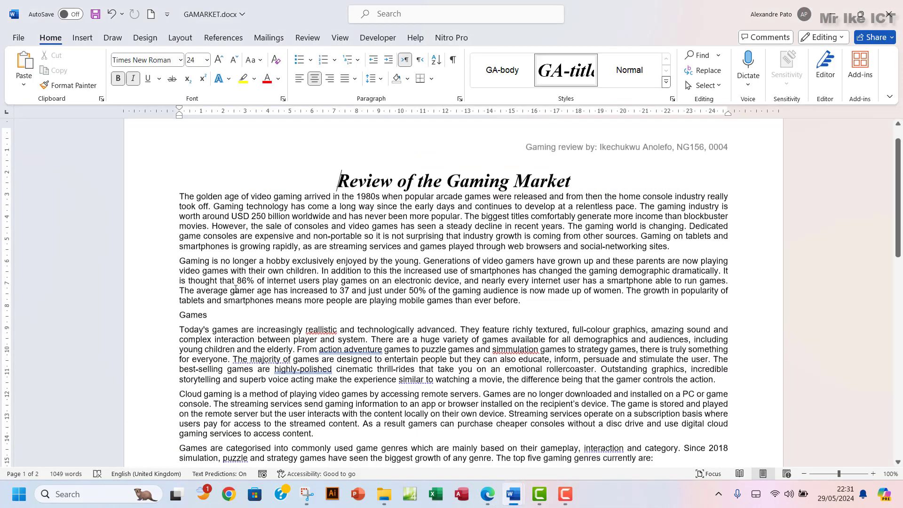
Select from the Games subheading to the end of '...same hardware and performance.'
{"action": "left_click_drag", "start_coordinate": [179, 272], "coordinate": [189, 286]}
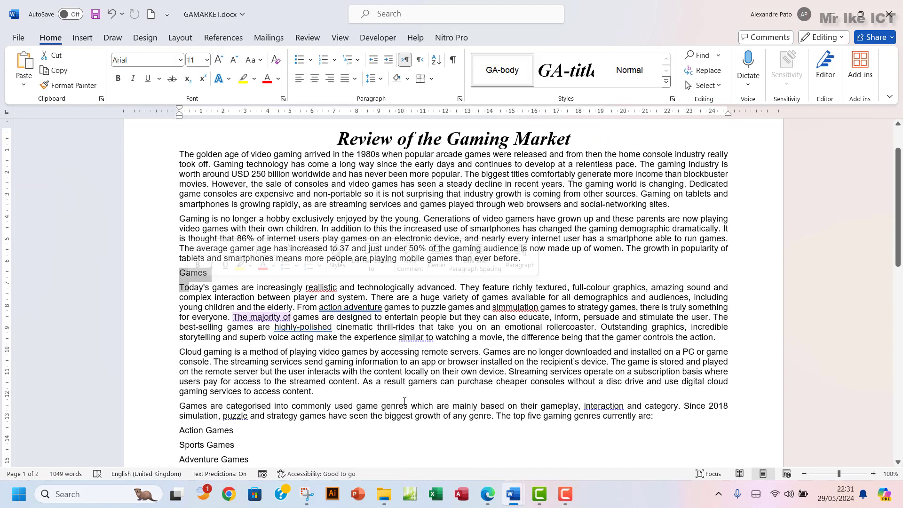
{"action": "left_click", "coordinate": [490, 501]}
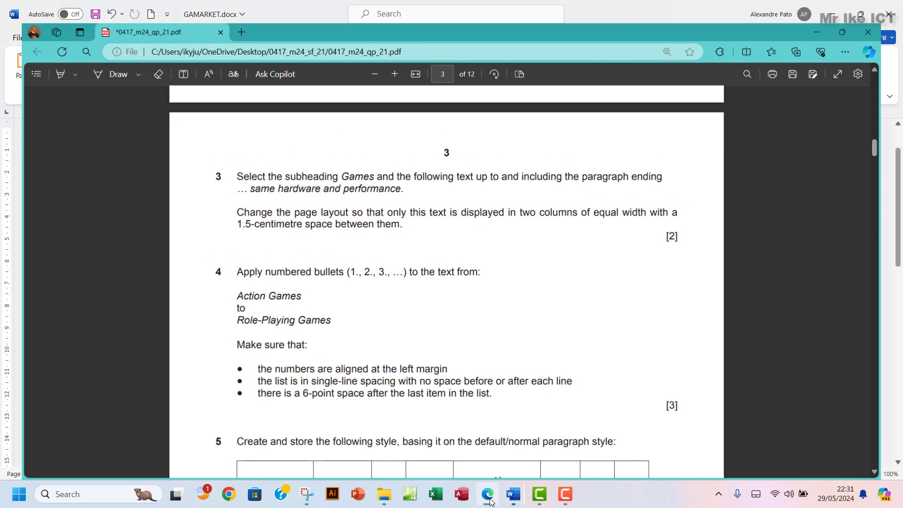
{"action": "left_click", "coordinate": [490, 500]}
{"action": "scroll", "coordinate": [238, 267], "scroll_direction": "down", "scroll_amount": 4}
{"action": "scroll", "coordinate": [237, 267], "scroll_direction": "down", "scroll_amount": 15}
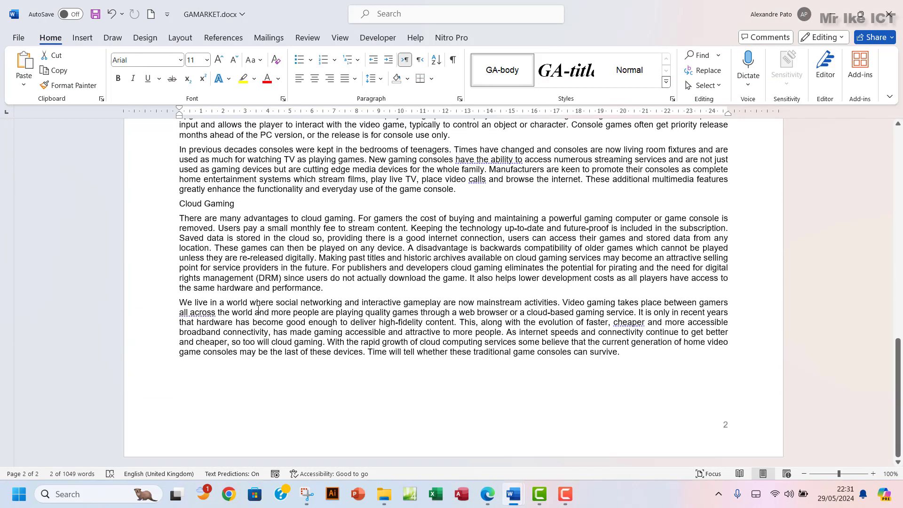
{"action": "left_click_drag", "start_coordinate": [221, 290], "coordinate": [178, 272]}
{"action": "left_click", "coordinate": [324, 290]}
{"action": "left_click", "coordinate": [488, 494]}
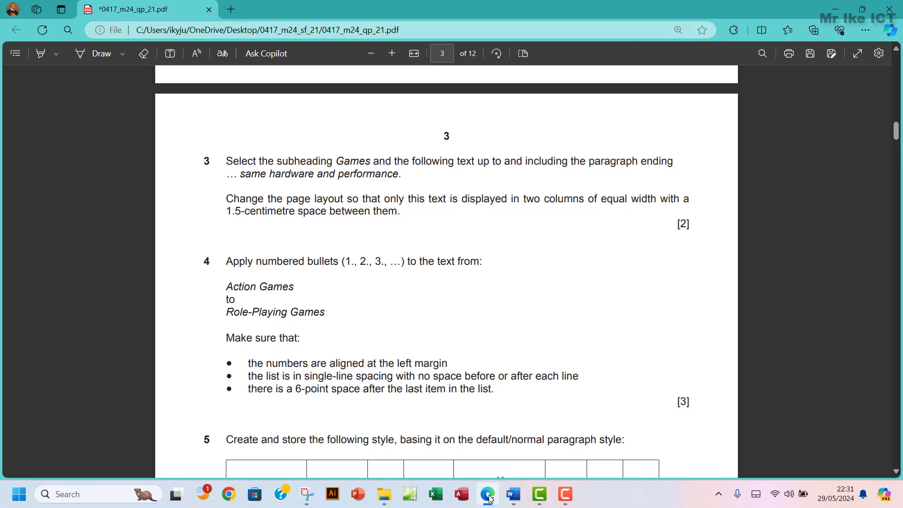
{"action": "mouse_move", "coordinate": [514, 494]}
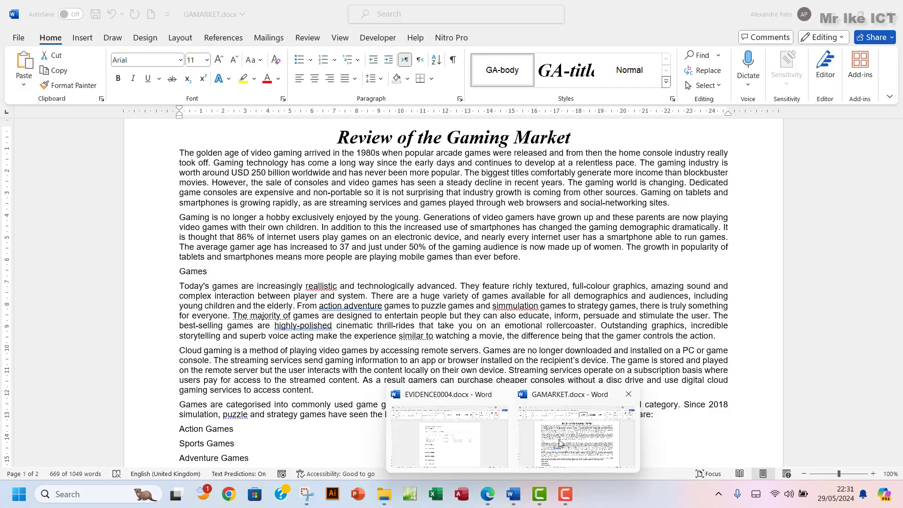
{"action": "left_click", "coordinate": [559, 442]}
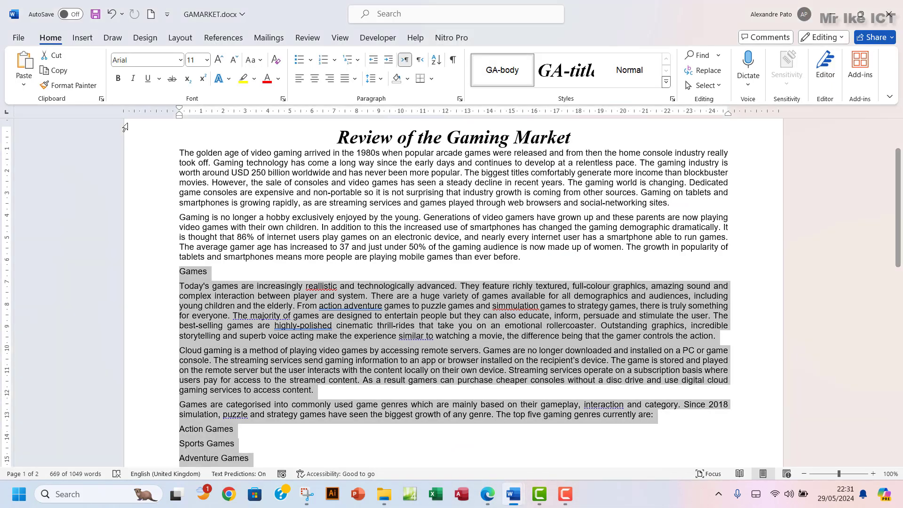
Apply two equal-width columns with 1.5 cm spacing to the selected text
{"action": "left_click", "coordinate": [170, 41]}
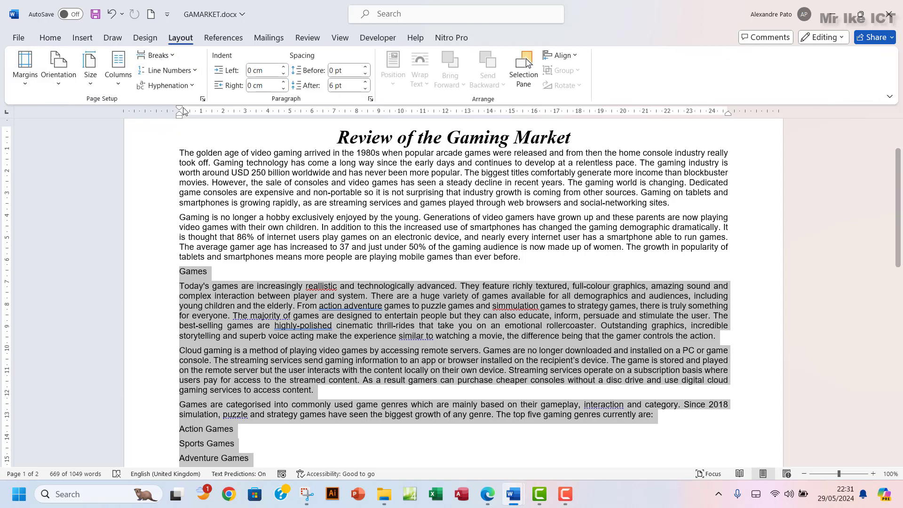
{"action": "left_click", "coordinate": [118, 80]}
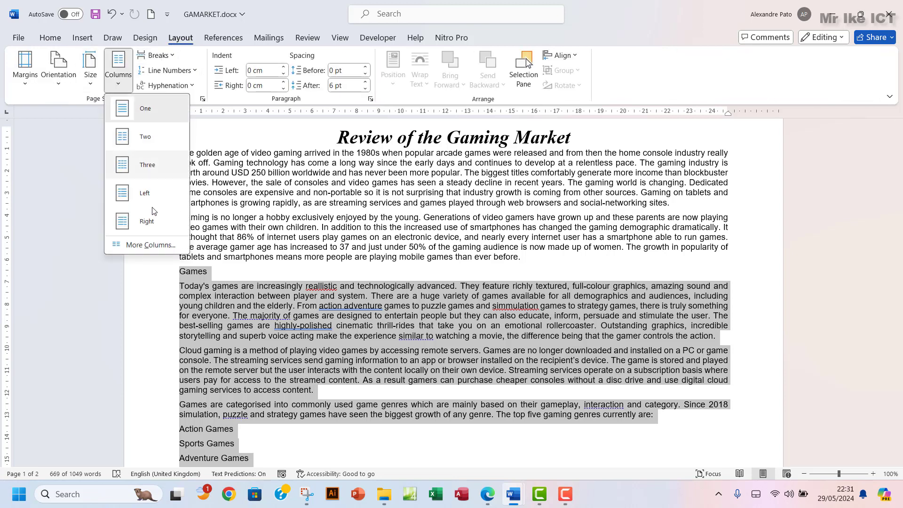
{"action": "left_click", "coordinate": [150, 248]}
{"action": "left_click", "coordinate": [400, 167]}
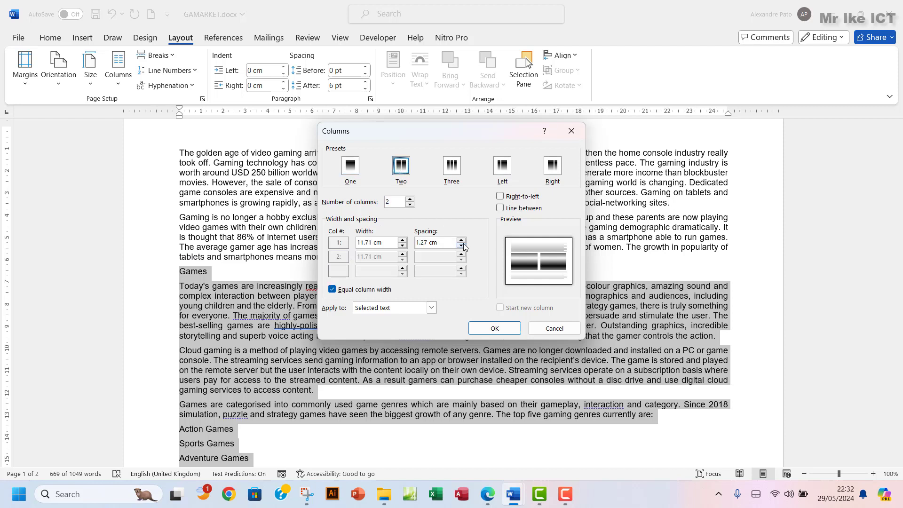
{"action": "left_click", "coordinate": [461, 241]}
{"action": "left_click", "coordinate": [461, 241]}
{"action": "left_click", "coordinate": [489, 498]}
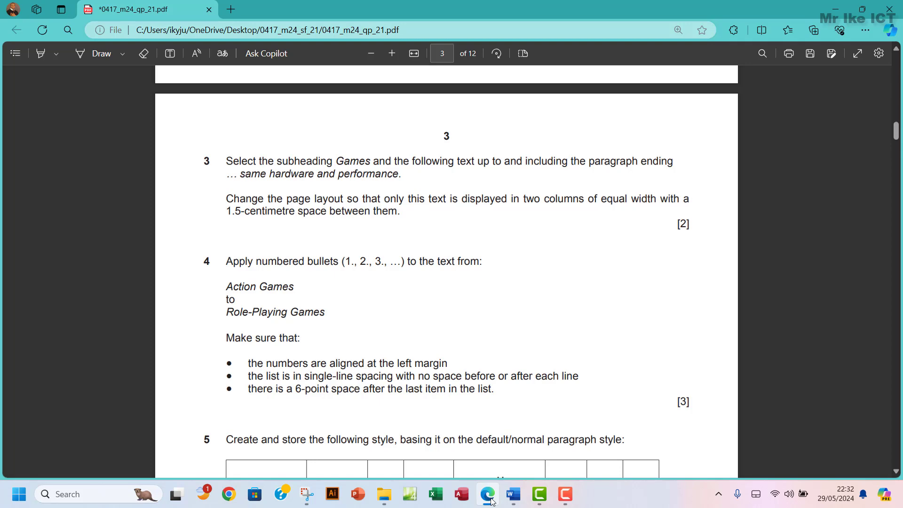
{"action": "left_click", "coordinate": [489, 498]}
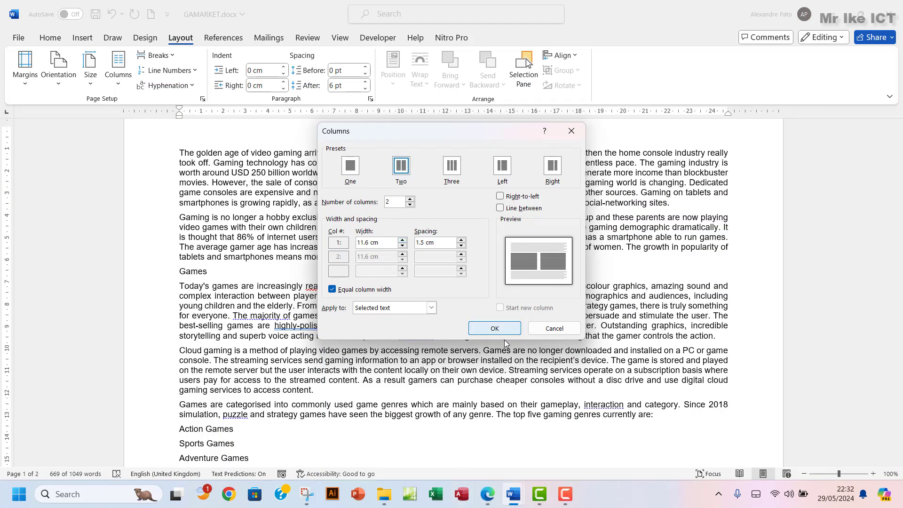
{"action": "left_click", "coordinate": [494, 329]}
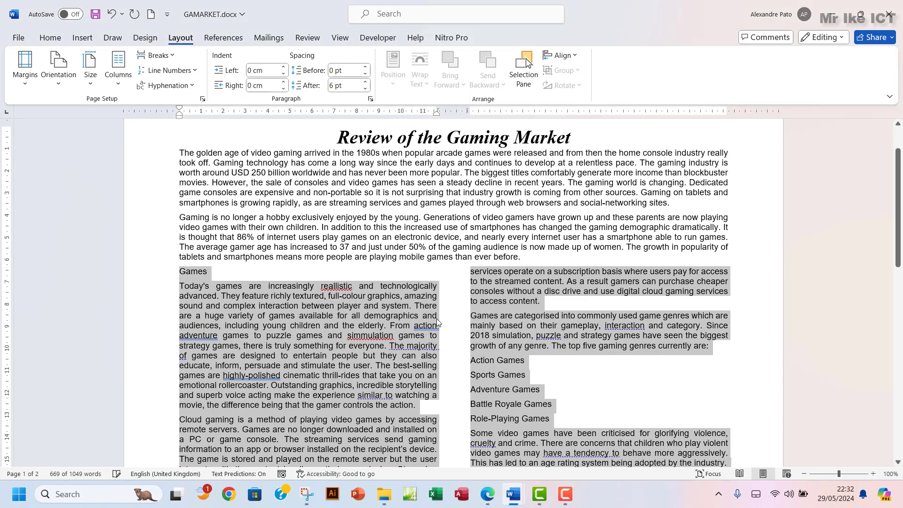
{"action": "scroll", "coordinate": [439, 318], "scroll_direction": "down", "scroll_amount": 6}
{"action": "scroll", "coordinate": [439, 318], "scroll_direction": "down", "scroll_amount": 5}
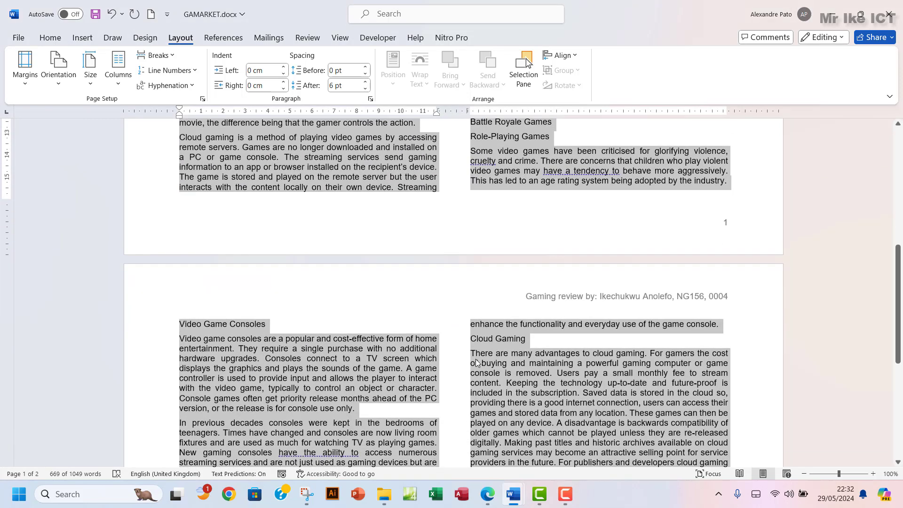
Highlight question 3's text in green in the exam paper
{"action": "left_click", "coordinate": [487, 494]}
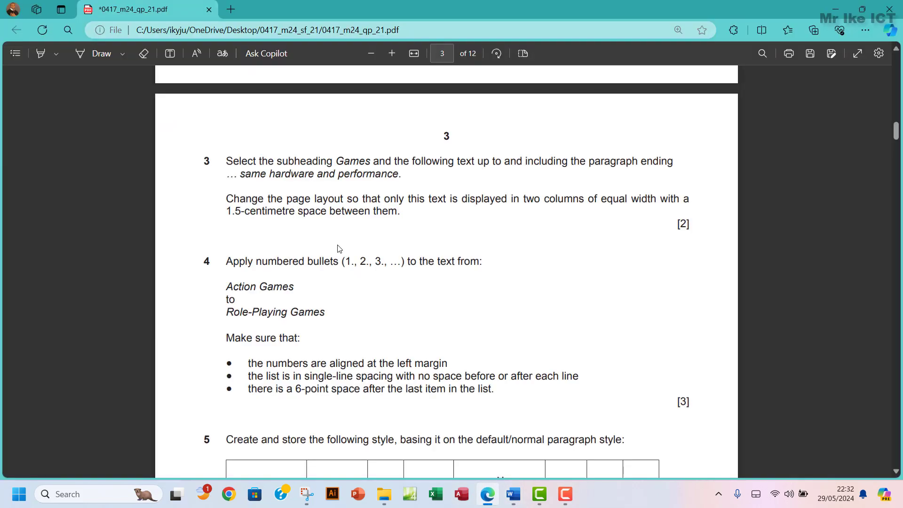
{"action": "left_click_drag", "start_coordinate": [228, 102], "coordinate": [393, 163]}
{"action": "mouse_move", "coordinate": [422, 87]}
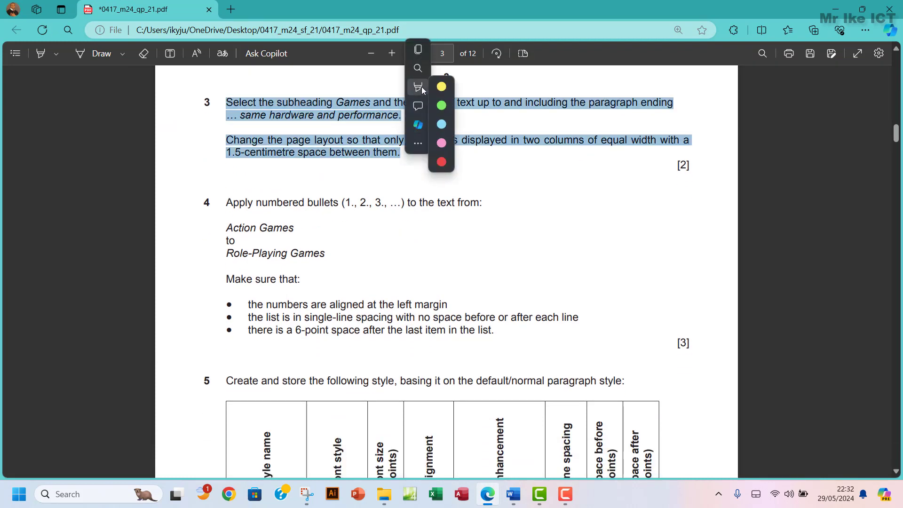
{"action": "left_click", "coordinate": [534, 111]}
Select Action Games in question 4, then return to GAMARKET.docx
{"action": "scroll", "coordinate": [363, 248], "scroll_direction": "down", "scroll_amount": 2}
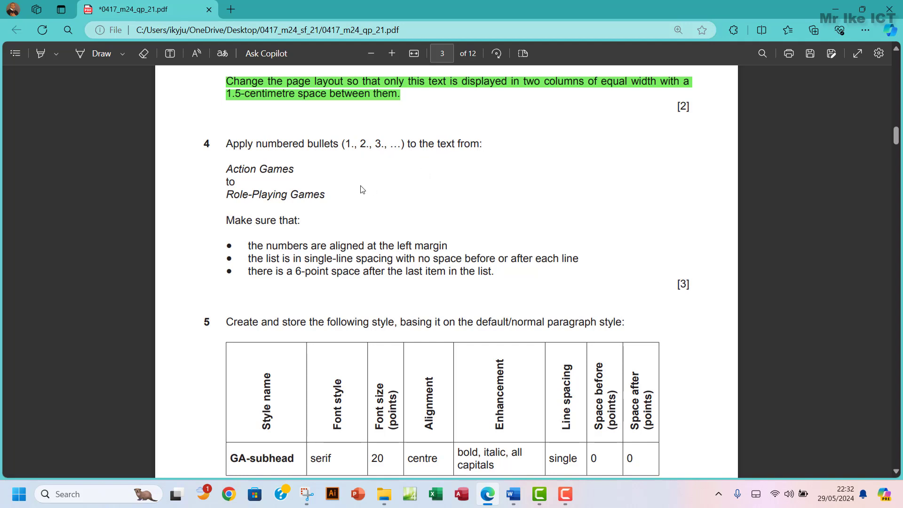
{"action": "left_click_drag", "start_coordinate": [227, 168], "coordinate": [288, 169]}
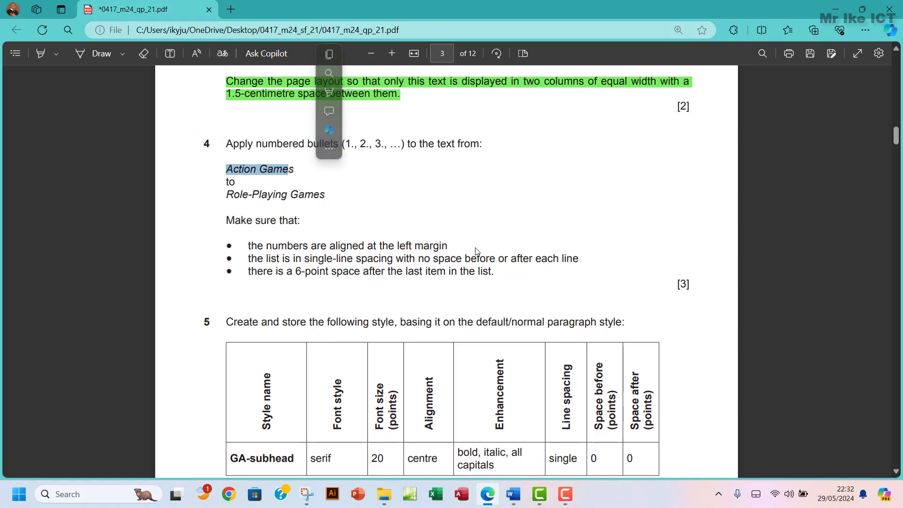
{"action": "mouse_move", "coordinate": [511, 499]}
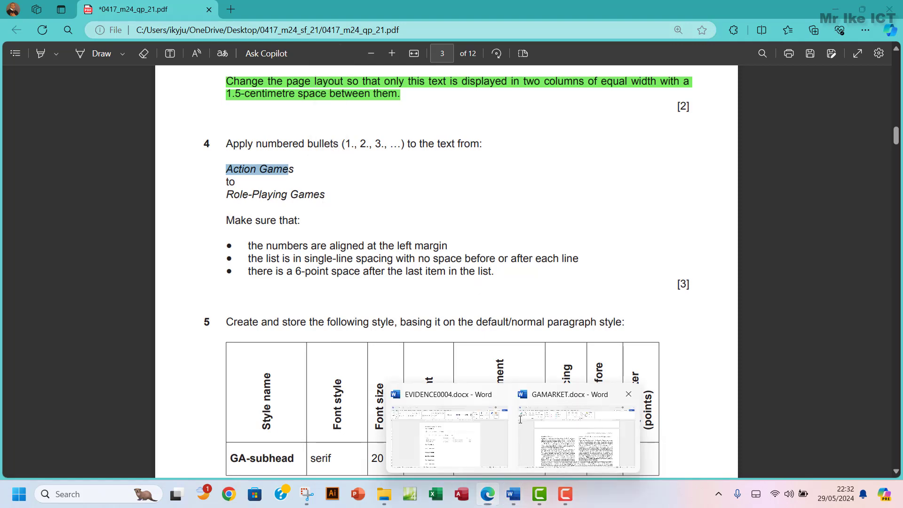
{"action": "left_click", "coordinate": [576, 435]}
{"action": "scroll", "coordinate": [433, 274], "scroll_direction": "down", "scroll_amount": 5}
{"action": "scroll", "coordinate": [433, 274], "scroll_direction": "up", "scroll_amount": 7}
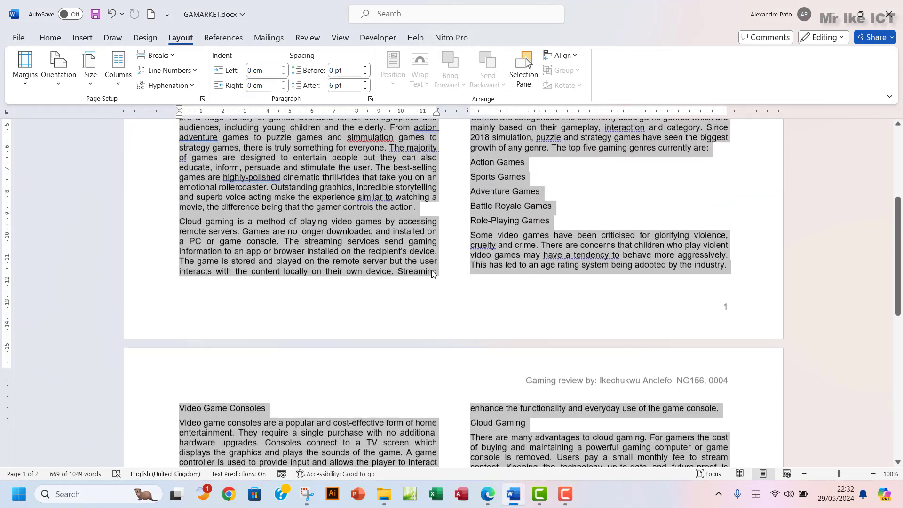
Number the five genre lines, Action Games to Role-Playing Games, as a list
{"action": "left_click", "coordinate": [472, 275]}
{"action": "left_click_drag", "start_coordinate": [472, 276], "coordinate": [540, 333]}
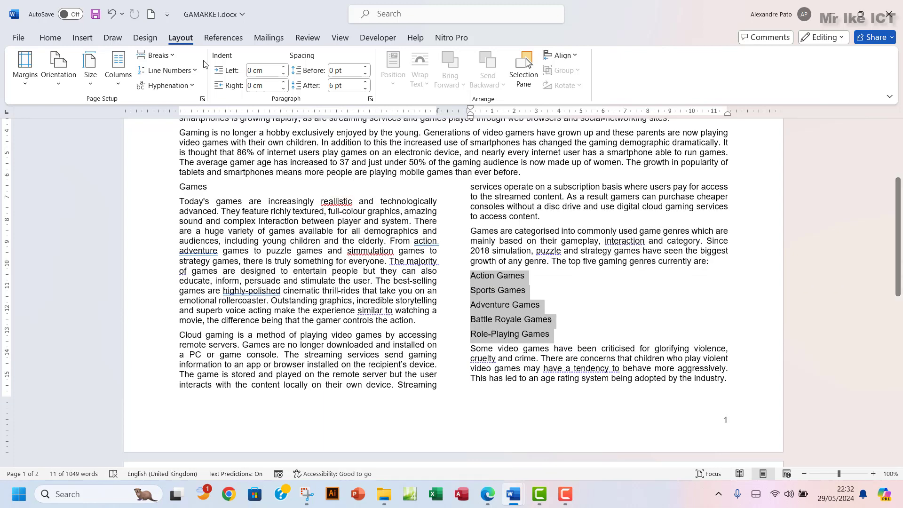
{"action": "left_click", "coordinate": [50, 37]}
{"action": "left_click", "coordinate": [323, 60]}
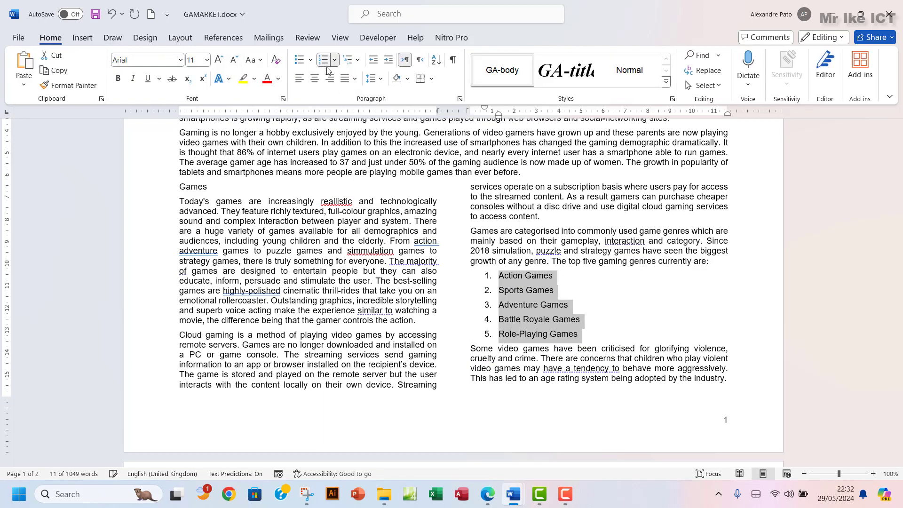
Decrease the list's indent so the numbers align with the left margin
{"action": "left_click", "coordinate": [487, 494]}
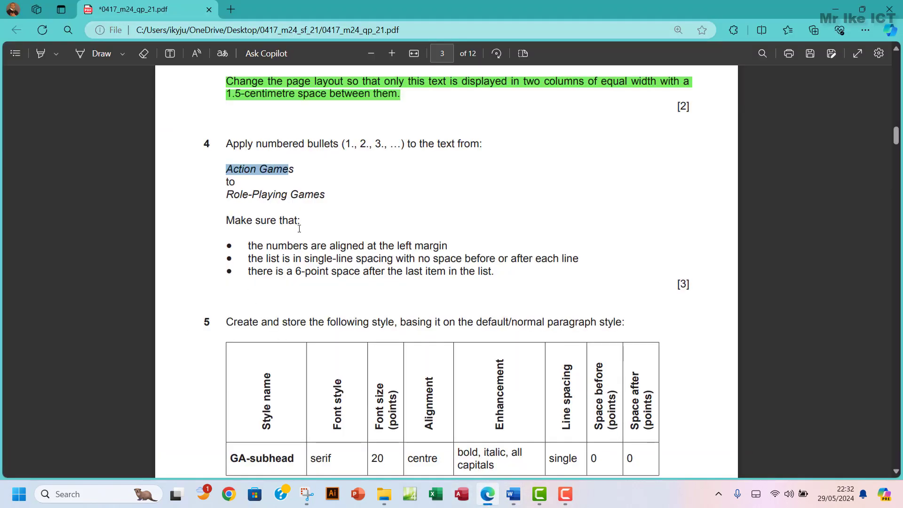
{"action": "scroll", "coordinate": [299, 228], "scroll_direction": "down", "scroll_amount": 1}
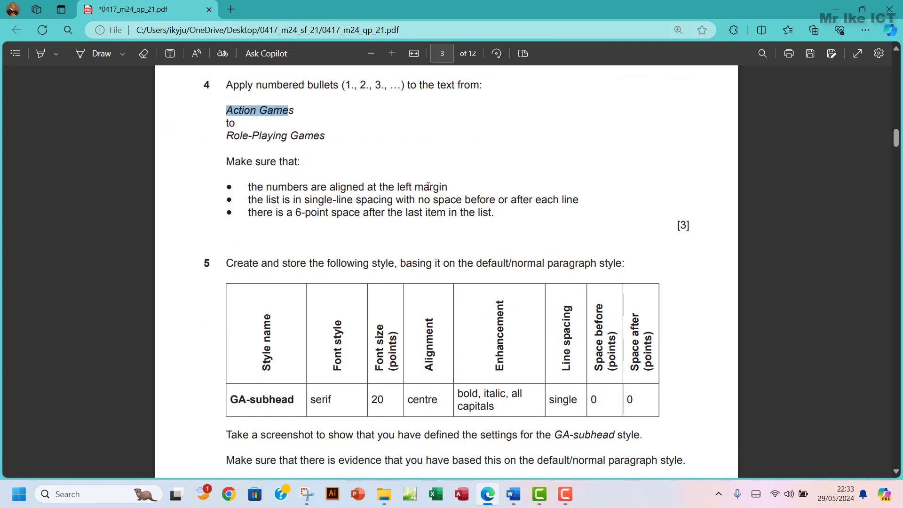
{"action": "left_click_drag", "start_coordinate": [448, 188], "coordinate": [243, 183]}
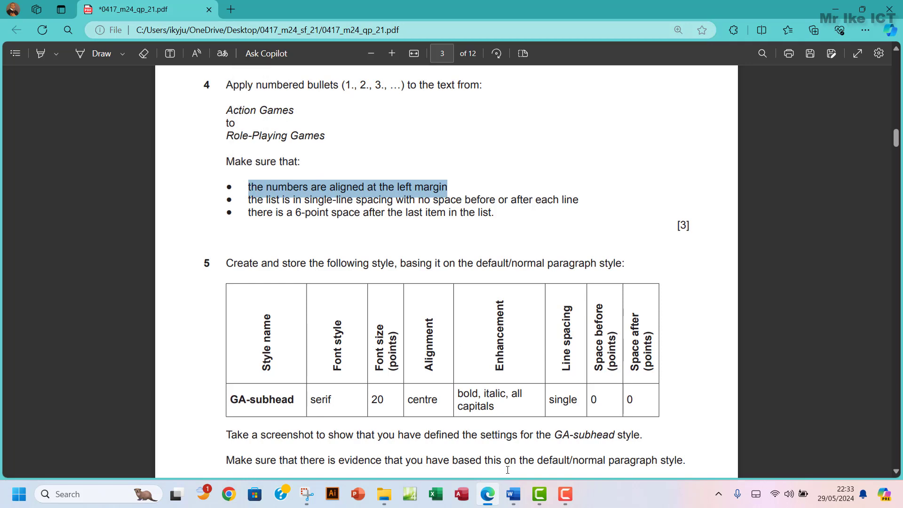
{"action": "mouse_move", "coordinate": [513, 496]}
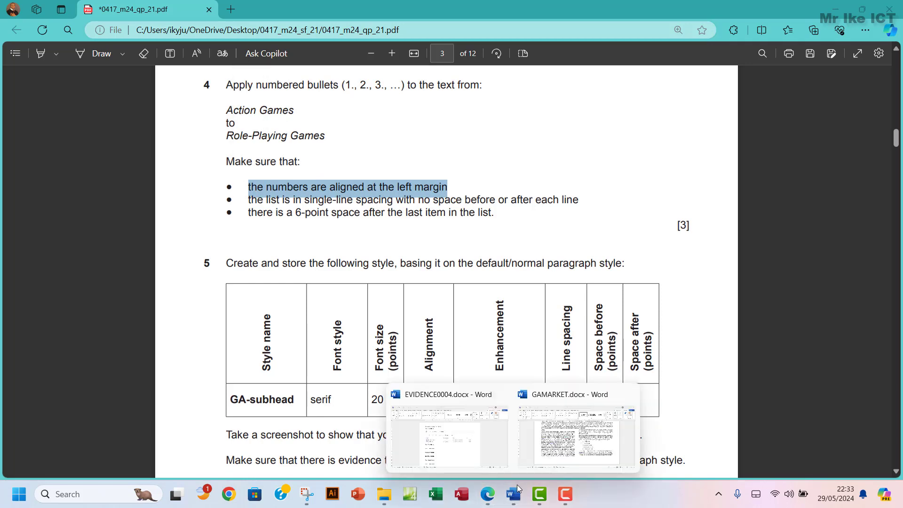
{"action": "left_click", "coordinate": [574, 448]}
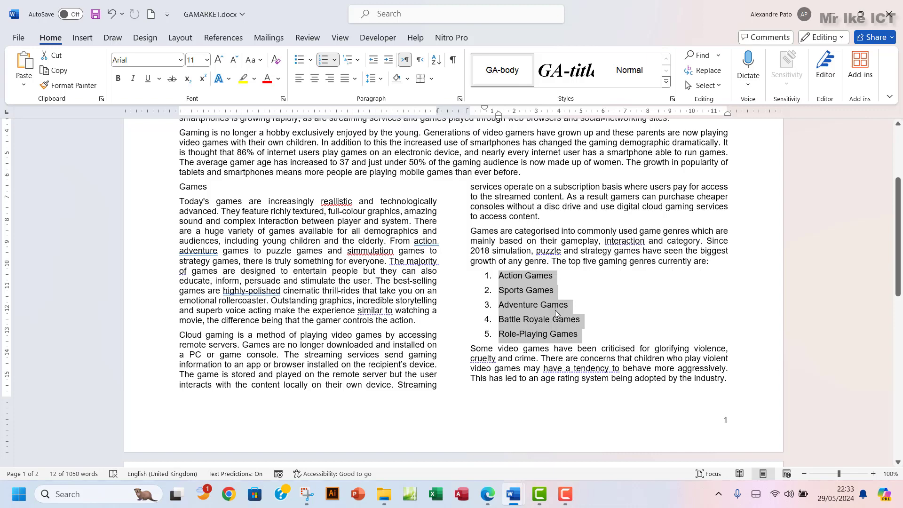
{"action": "left_click", "coordinate": [373, 63]}
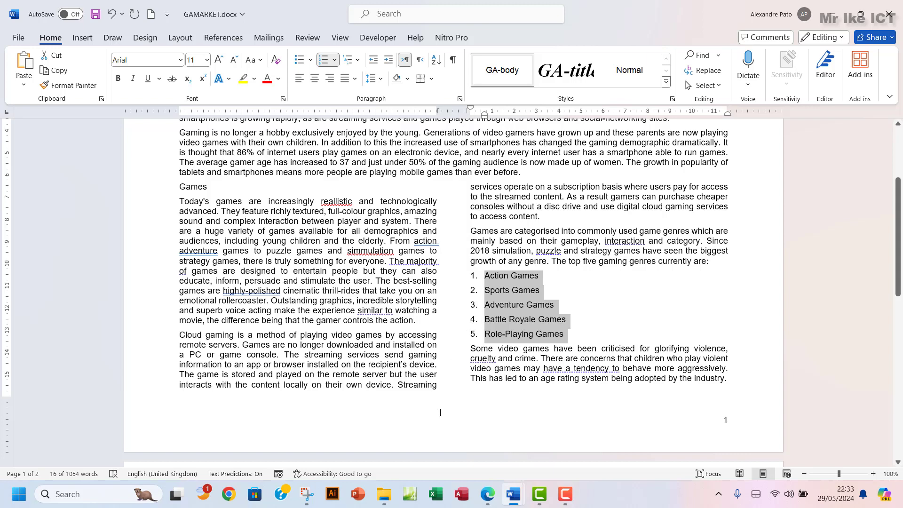
{"action": "left_click", "coordinate": [492, 497]}
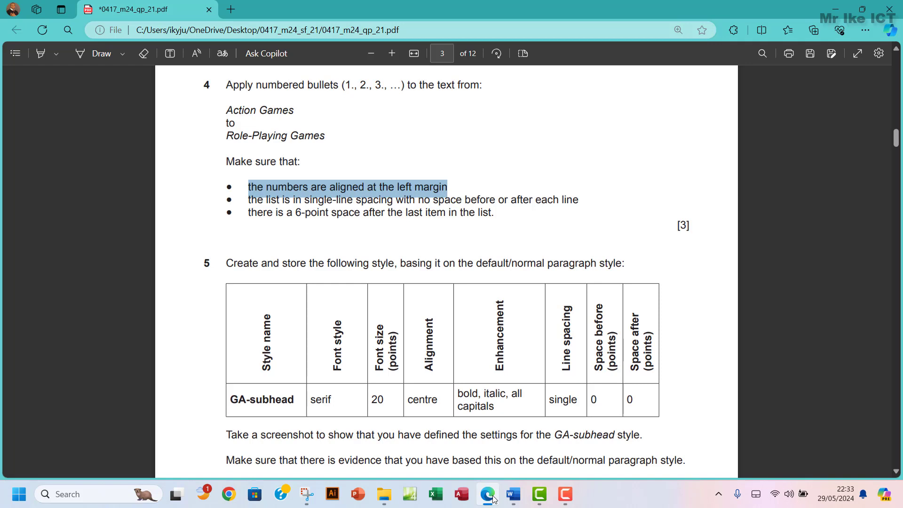
{"action": "mouse_move", "coordinate": [522, 502]}
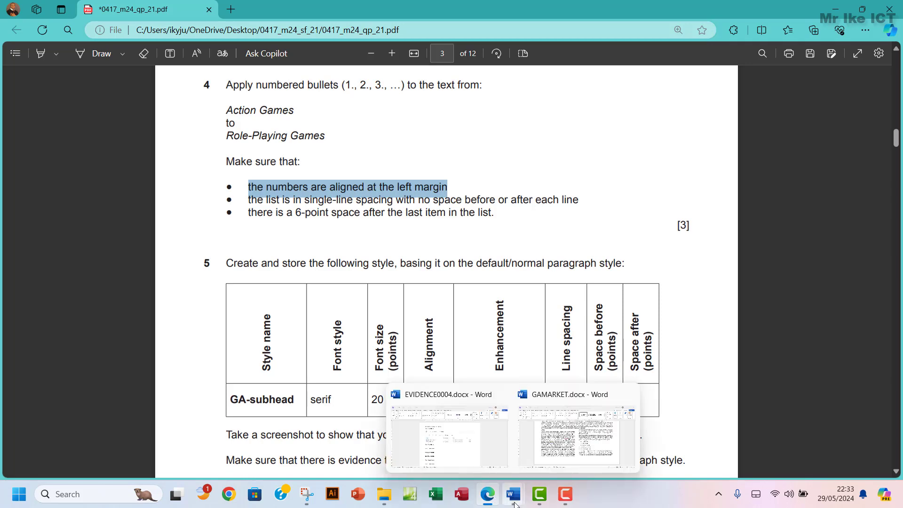
{"action": "left_click", "coordinate": [554, 440]}
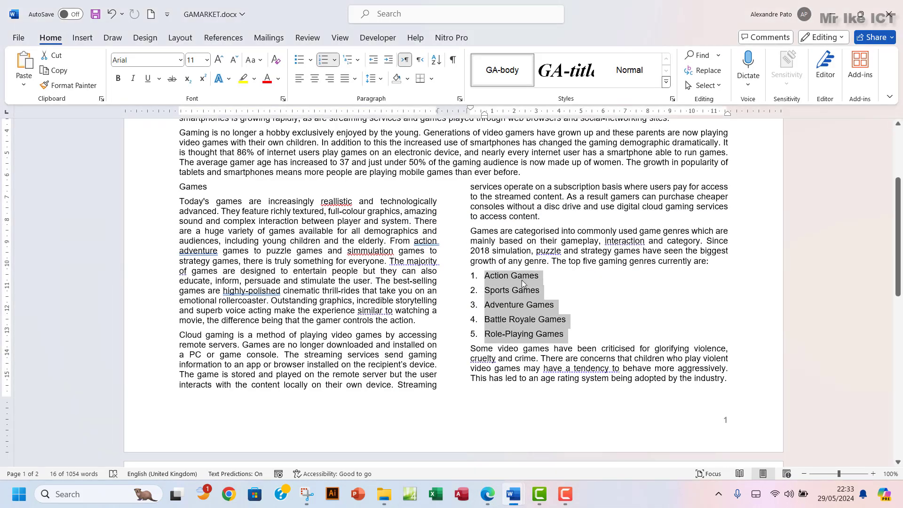
Confirm the list uses single line spacing with 6 pt after, closing Paragraph unchanged
{"action": "left_click", "coordinate": [460, 98]}
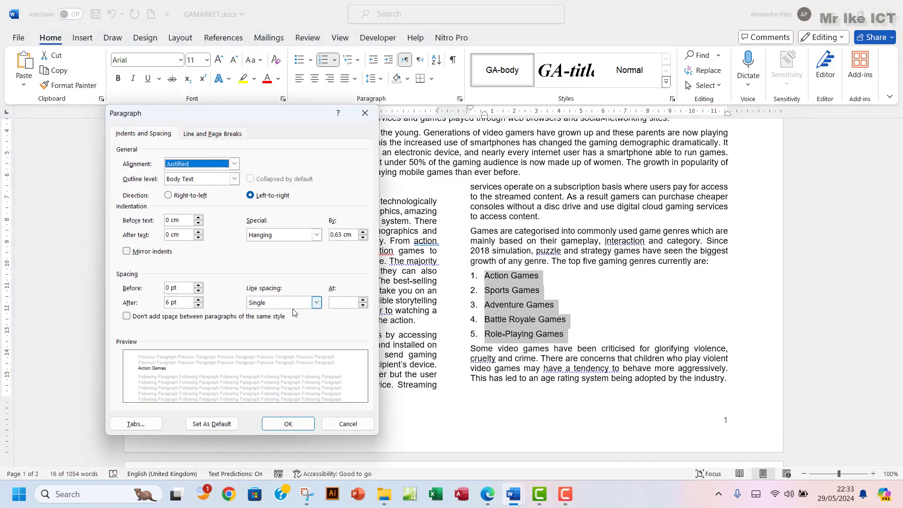
{"action": "left_click", "coordinate": [488, 502]}
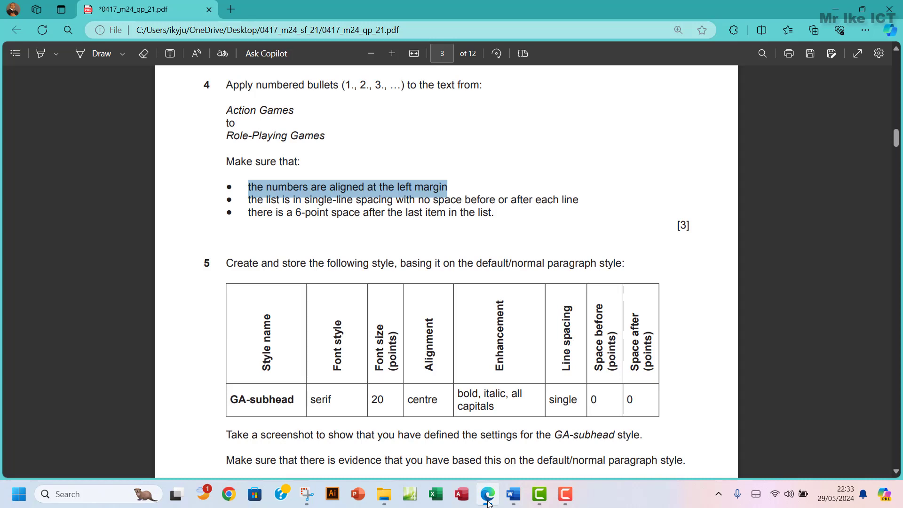
{"action": "left_click", "coordinate": [487, 503]}
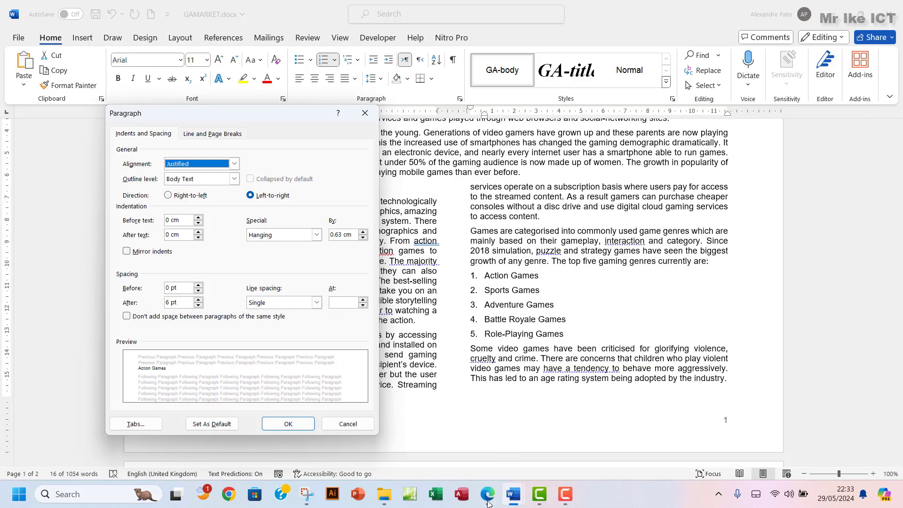
{"action": "left_click", "coordinate": [167, 302]}
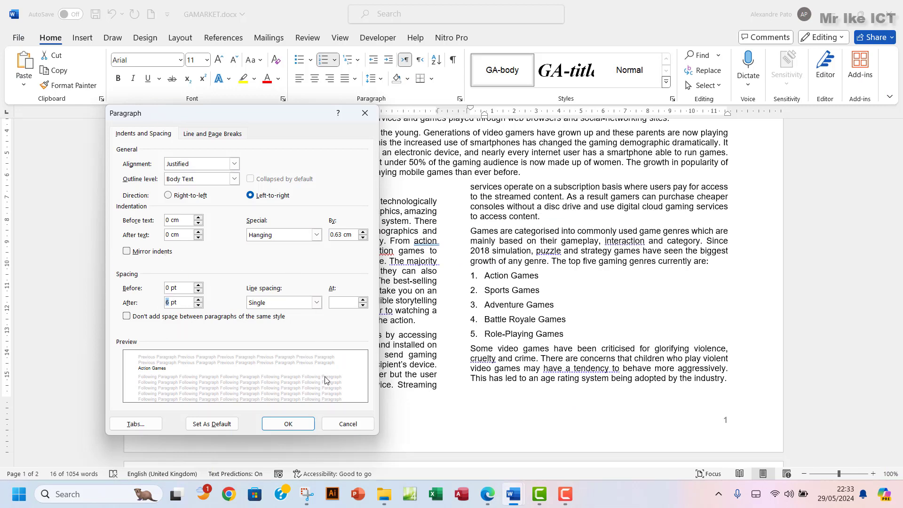
{"action": "left_click", "coordinate": [357, 111]}
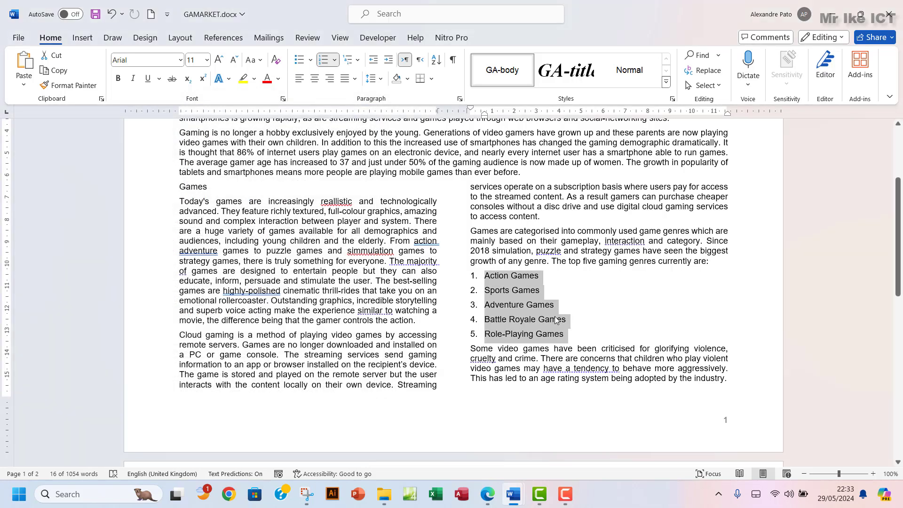
{"action": "left_click", "coordinate": [487, 494]}
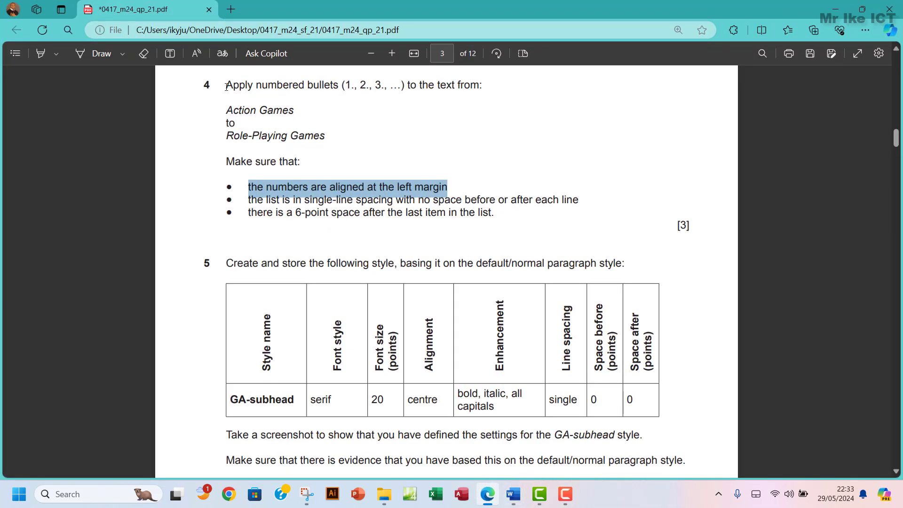
Highlight question 4's text in green in the exam paper
{"action": "left_click_drag", "start_coordinate": [226, 86], "coordinate": [500, 214]}
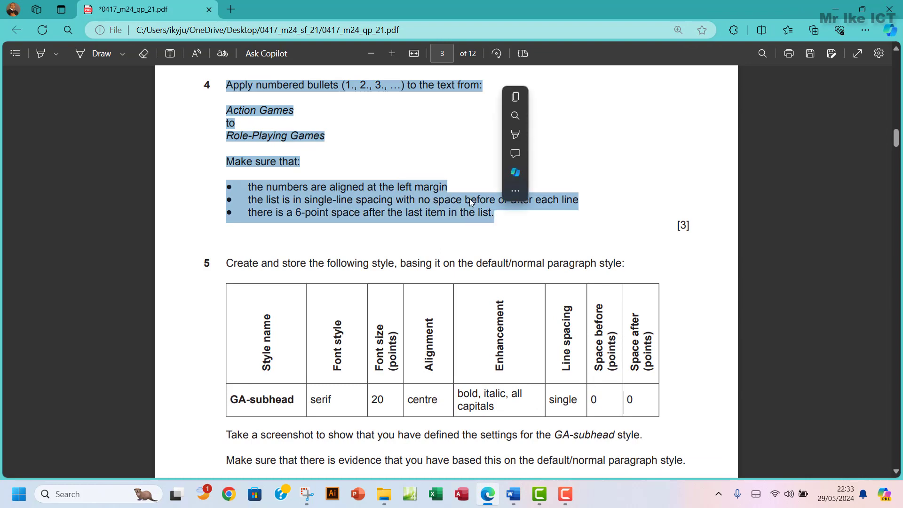
{"action": "mouse_move", "coordinate": [543, 134]}
{"action": "left_click", "coordinate": [633, 151]}
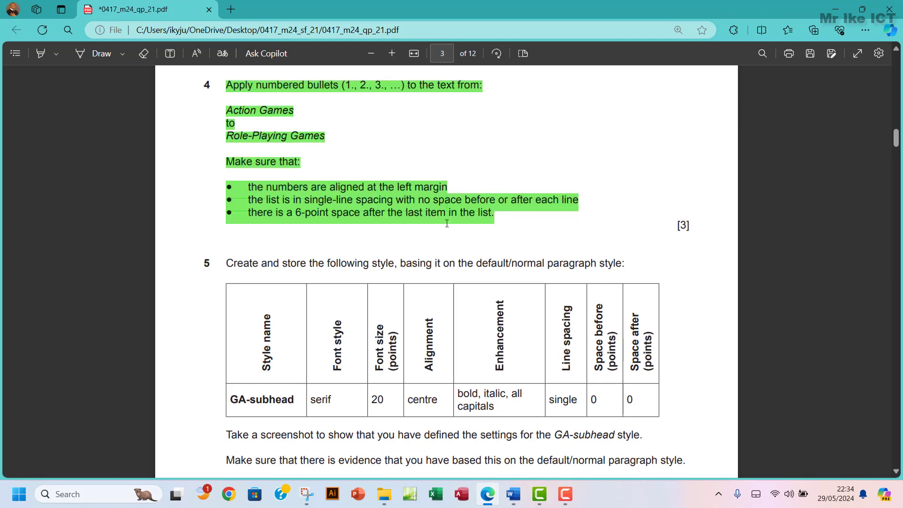
{"action": "scroll", "coordinate": [333, 282], "scroll_direction": "down", "scroll_amount": 5}
{"action": "scroll", "coordinate": [333, 283], "scroll_direction": "up", "scroll_amount": 3}
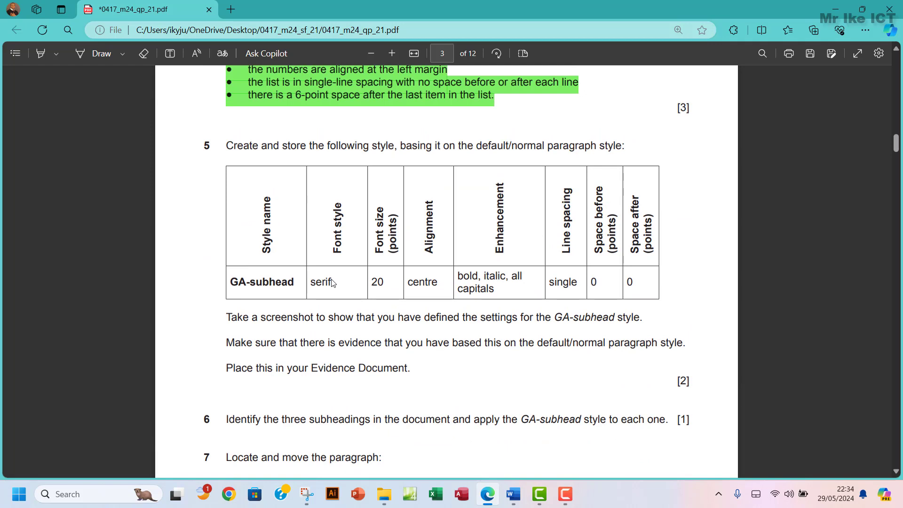
Copy the style name GA-subhead from the table and return to GAMARKET.docx
{"action": "scroll", "coordinate": [267, 223], "scroll_direction": "down", "scroll_amount": 1}
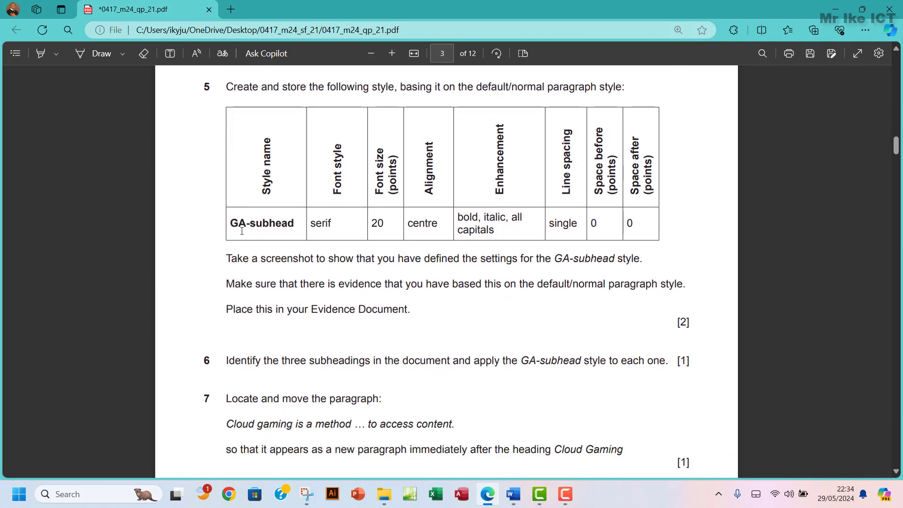
{"action": "left_click_drag", "start_coordinate": [231, 224], "coordinate": [294, 224]}
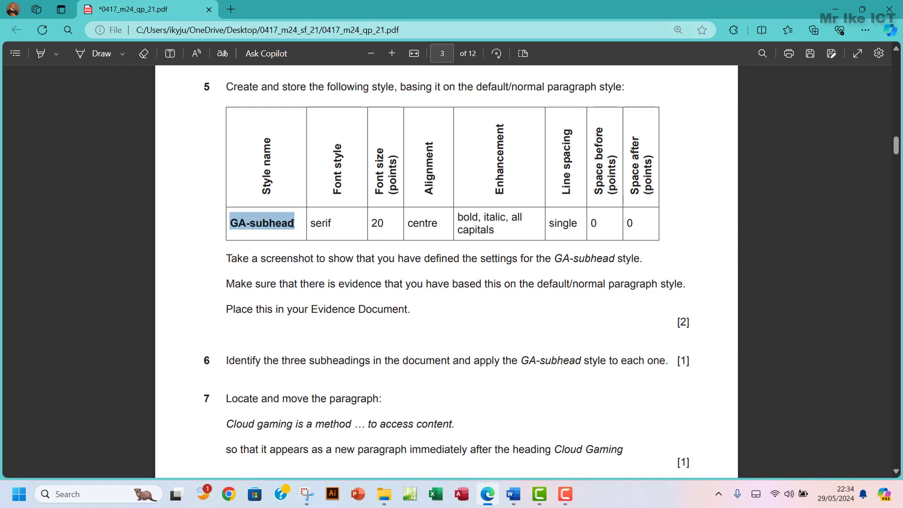
{"action": "key", "text": "ctrl+c"}
{"action": "mouse_move", "coordinate": [519, 492]}
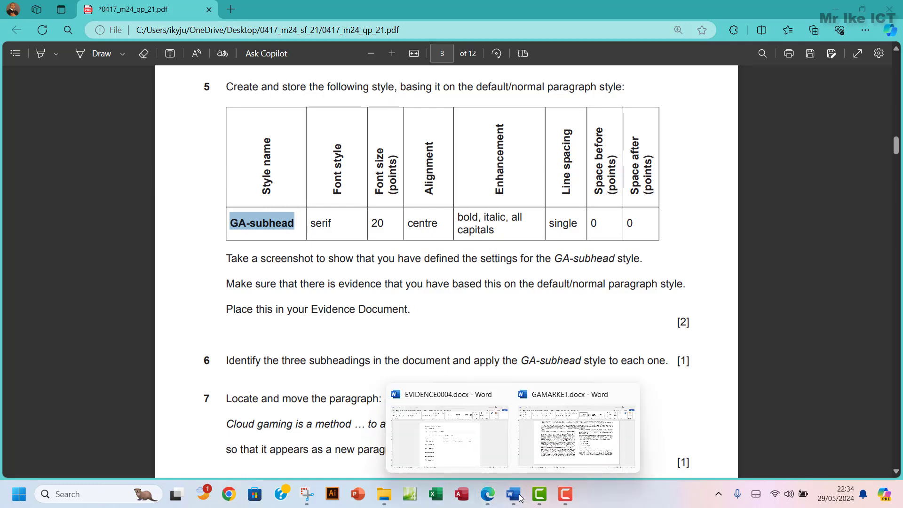
{"action": "left_click", "coordinate": [552, 467]}
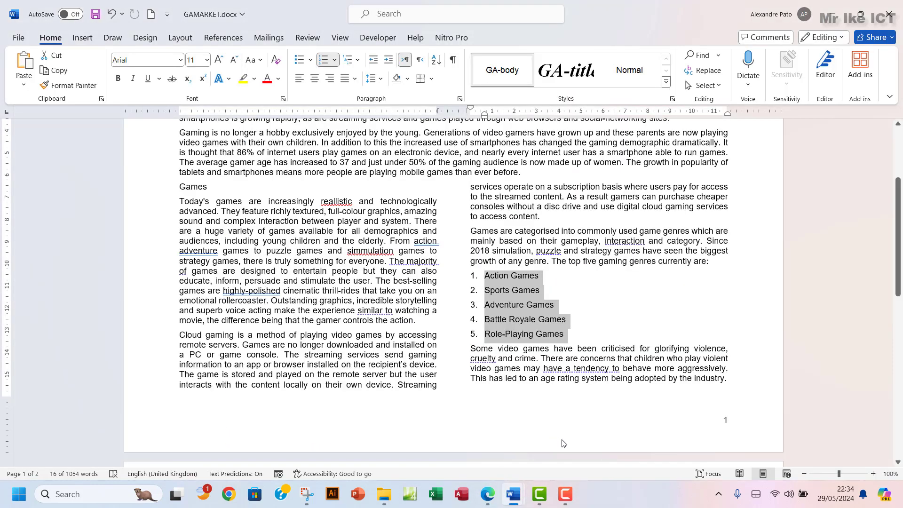
Name a new style GA-subhead and set its base style to Normal
{"action": "left_click", "coordinate": [286, 260]}
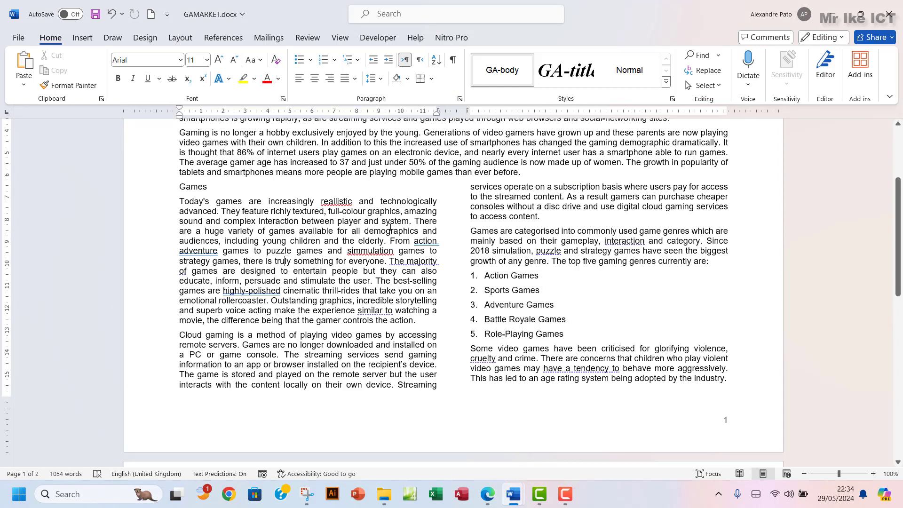
{"action": "left_click", "coordinate": [673, 99]}
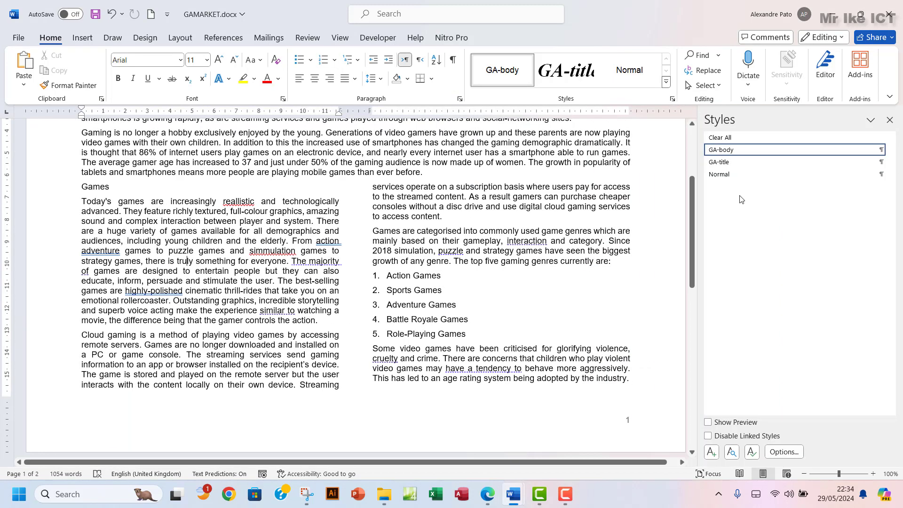
{"action": "left_click", "coordinate": [711, 452]}
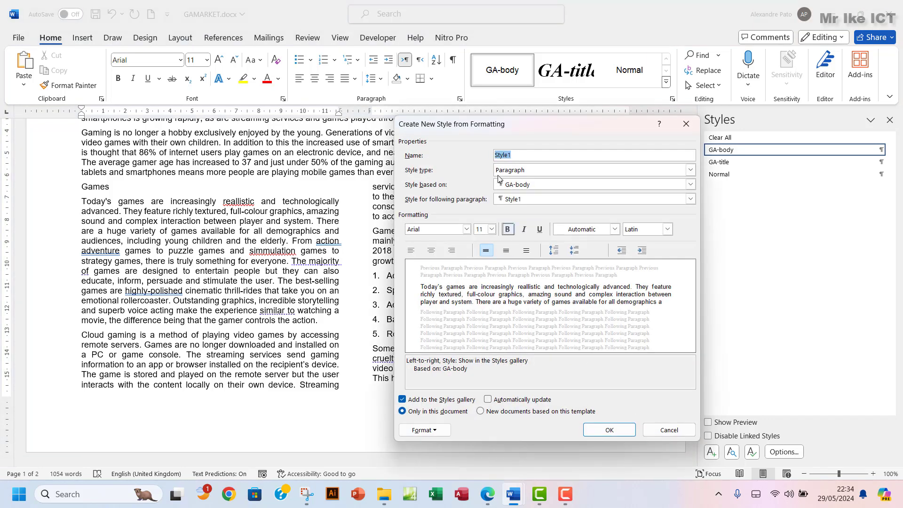
{"action": "type", "text": "GA-subhead"}
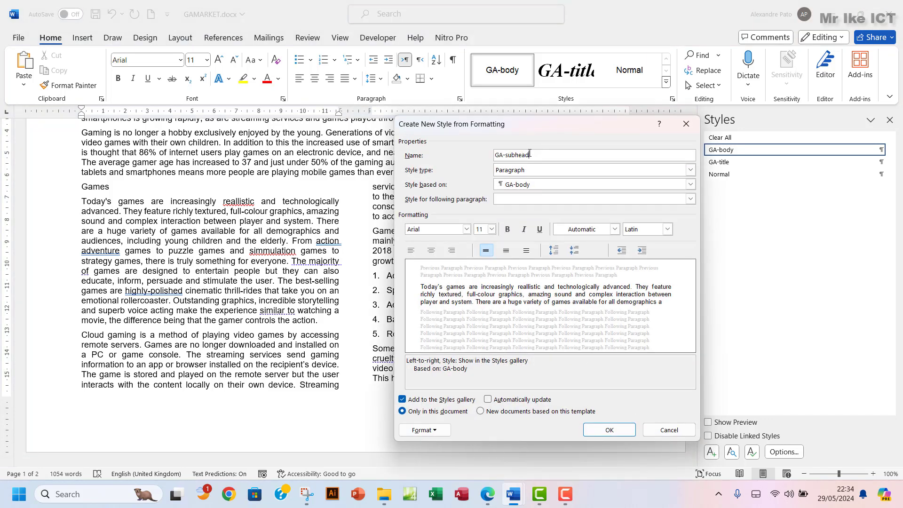
{"action": "left_click_drag", "start_coordinate": [530, 154], "coordinate": [483, 156]}
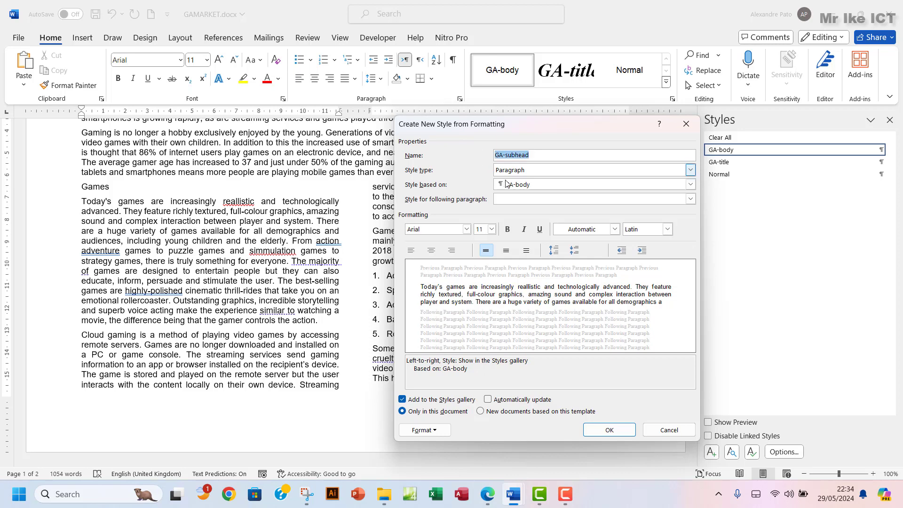
{"action": "left_click", "coordinate": [547, 187]}
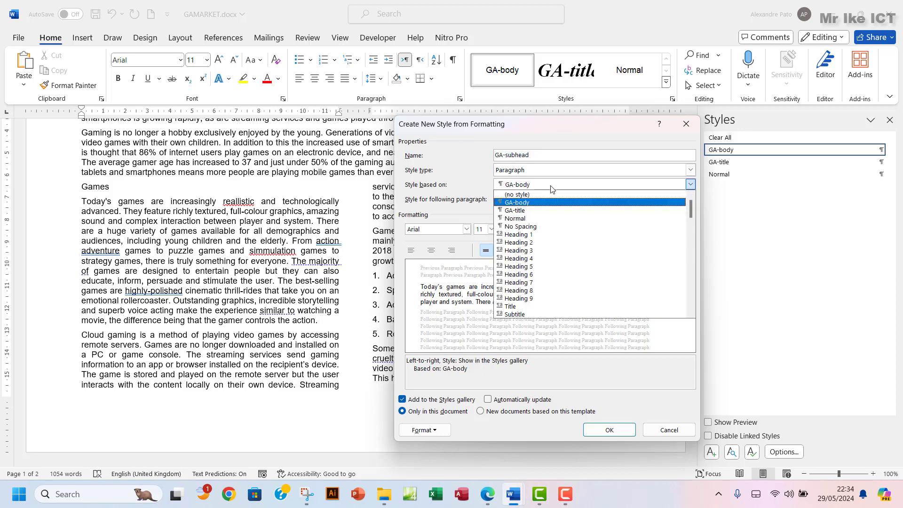
{"action": "left_click", "coordinate": [530, 219]}
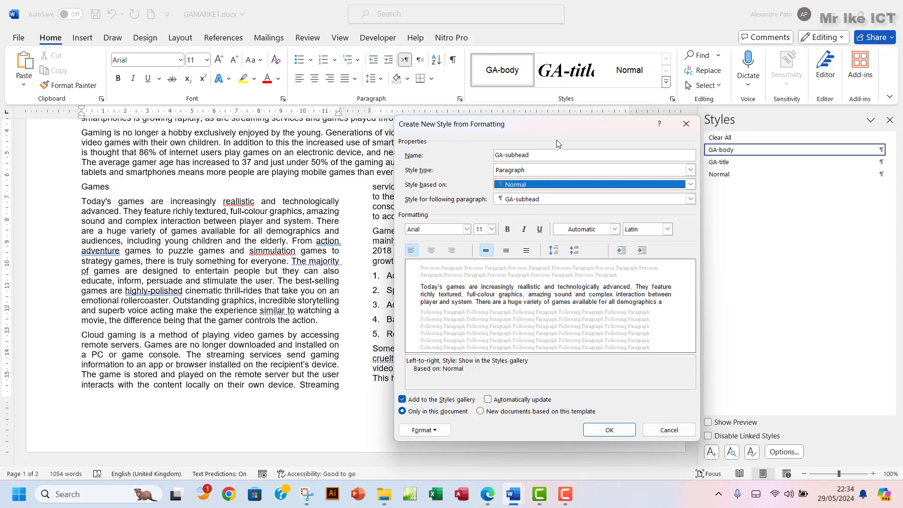
{"action": "left_click", "coordinate": [492, 497]}
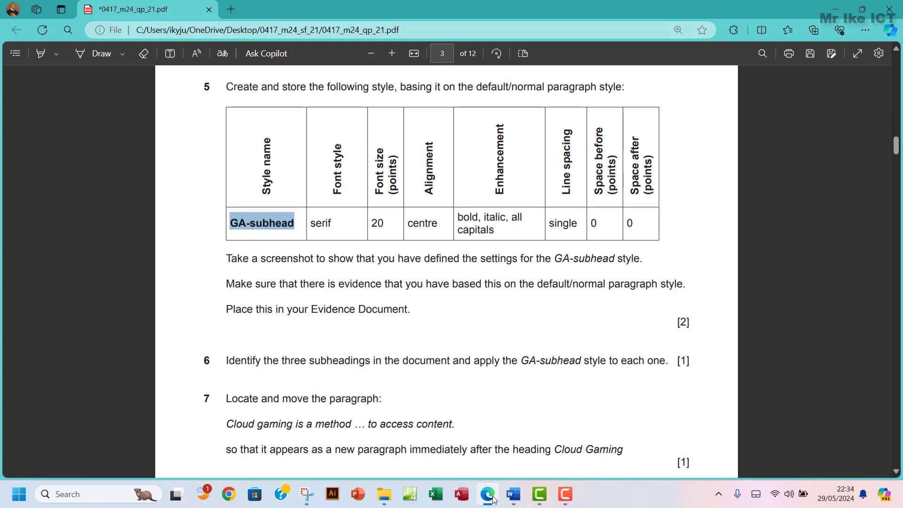
{"action": "left_click", "coordinate": [489, 496]}
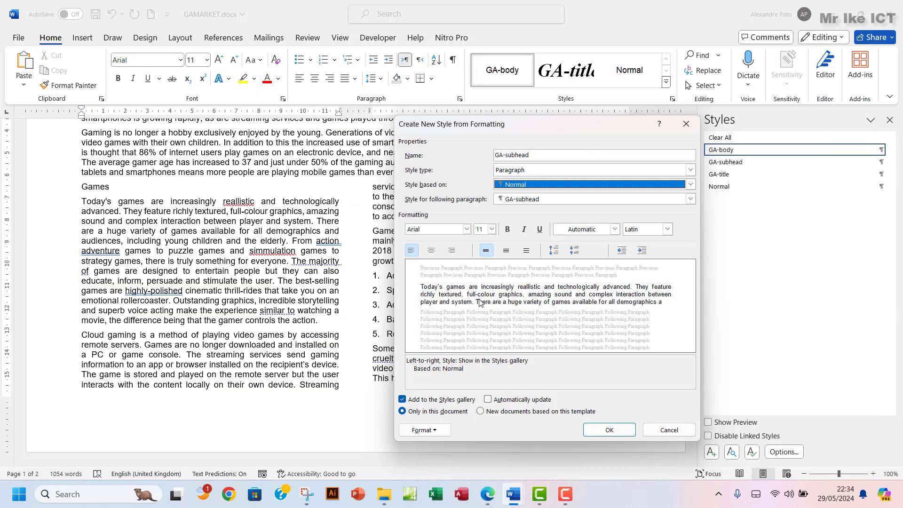
{"action": "left_click", "coordinate": [467, 230]}
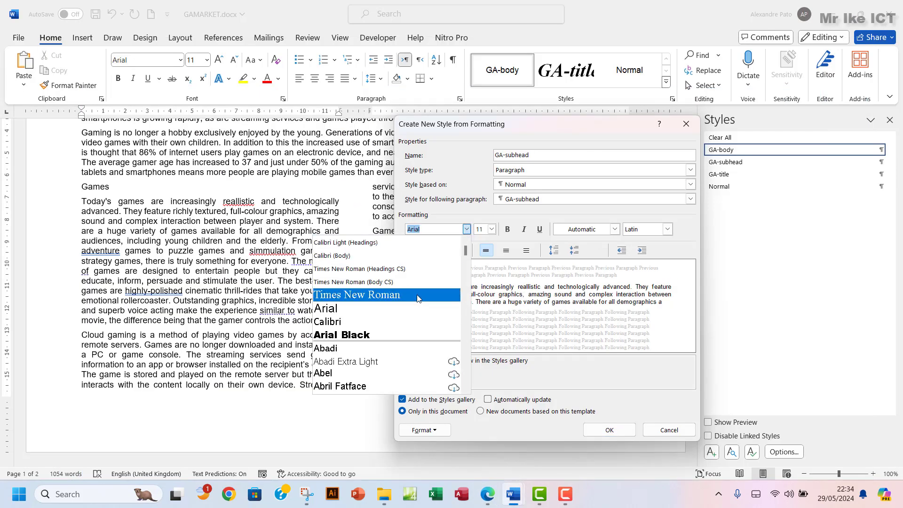
Set the GA-subhead font to Times New Roman, 20 pt
{"action": "left_click", "coordinate": [424, 352]}
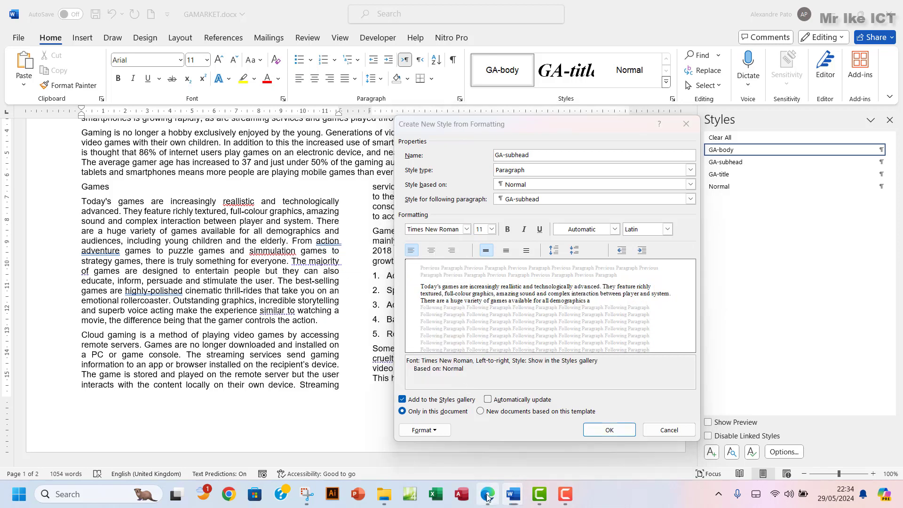
{"action": "left_click", "coordinate": [487, 495]}
{"action": "double_click", "coordinate": [380, 224]}
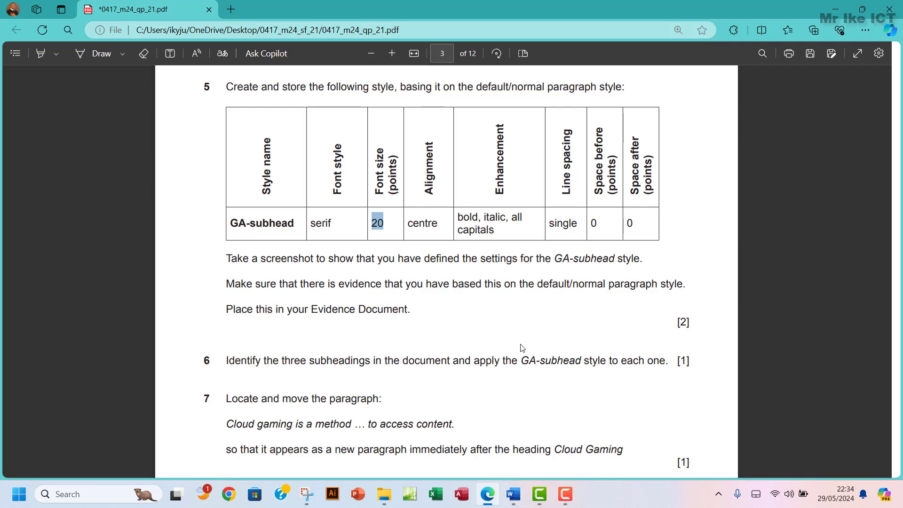
{"action": "mouse_move", "coordinate": [513, 493]}
{"action": "left_click", "coordinate": [579, 433]}
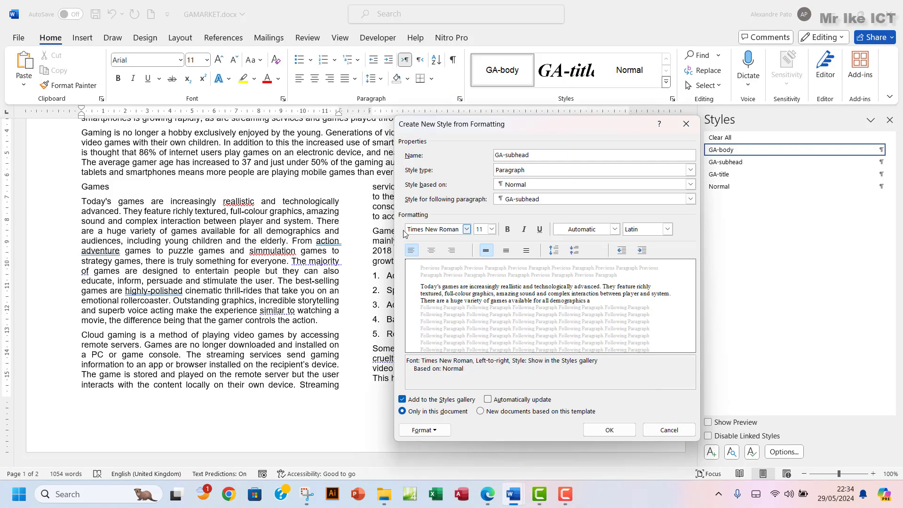
{"action": "left_click", "coordinate": [492, 229]}
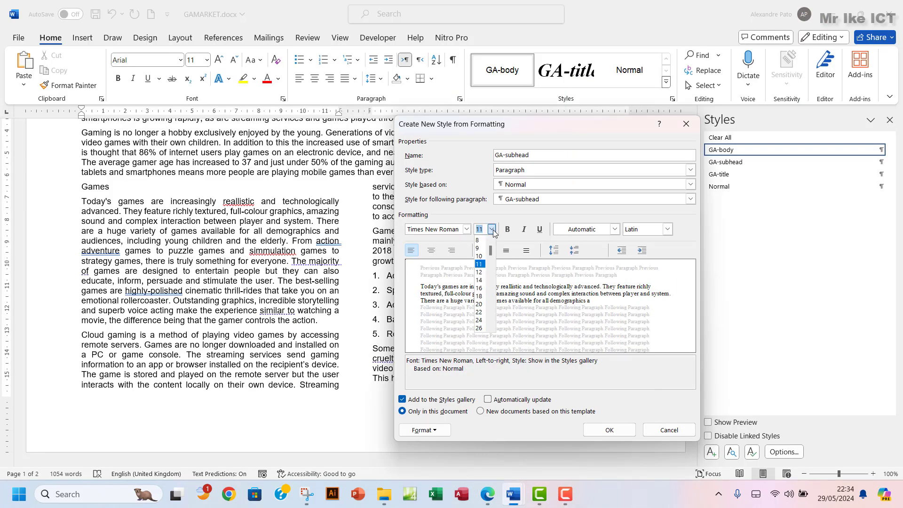
{"action": "left_click", "coordinate": [486, 294]}
{"action": "left_click", "coordinate": [493, 501]}
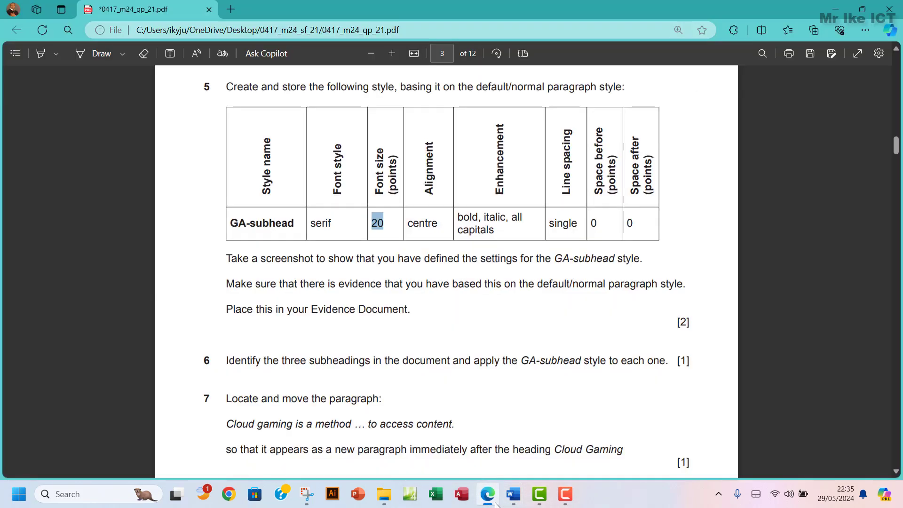
{"action": "left_click", "coordinate": [495, 503]}
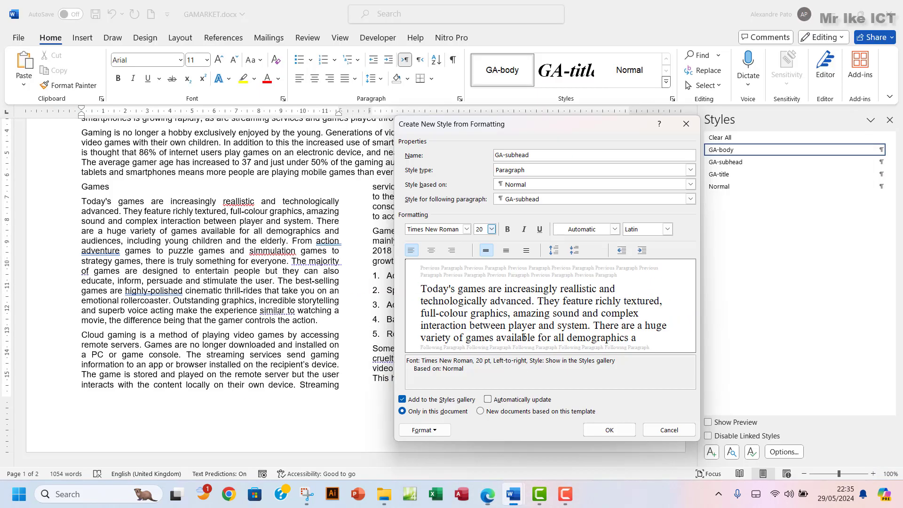
Make GA-subhead centred, bold and italic
{"action": "left_click", "coordinate": [431, 251]}
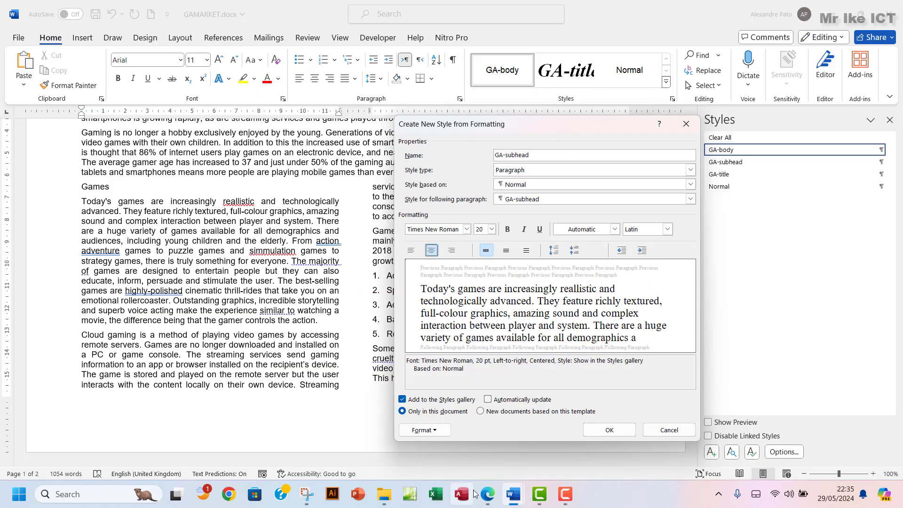
{"action": "left_click", "coordinate": [489, 497]}
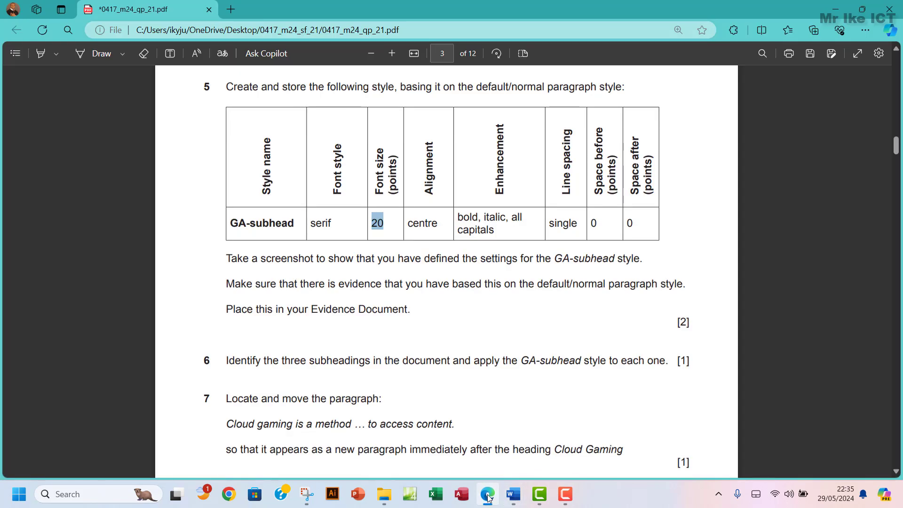
{"action": "left_click", "coordinate": [488, 497]}
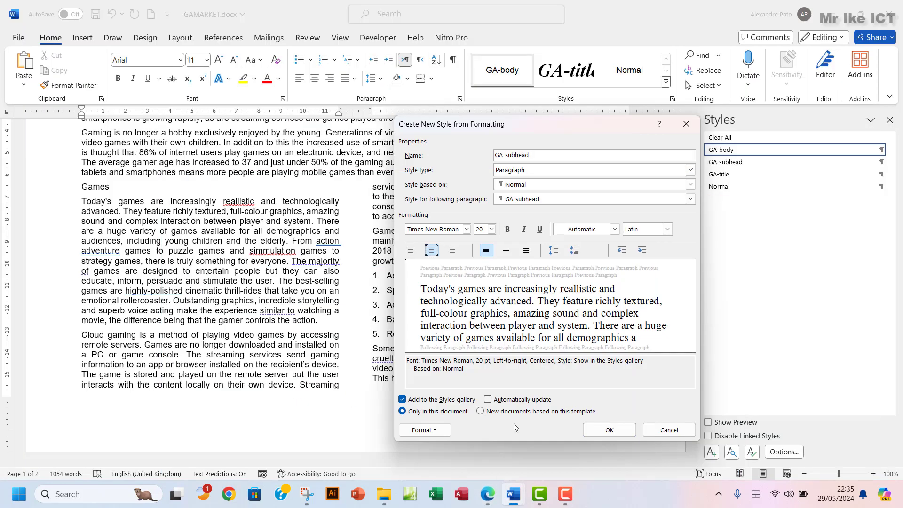
{"action": "left_click", "coordinate": [507, 231]}
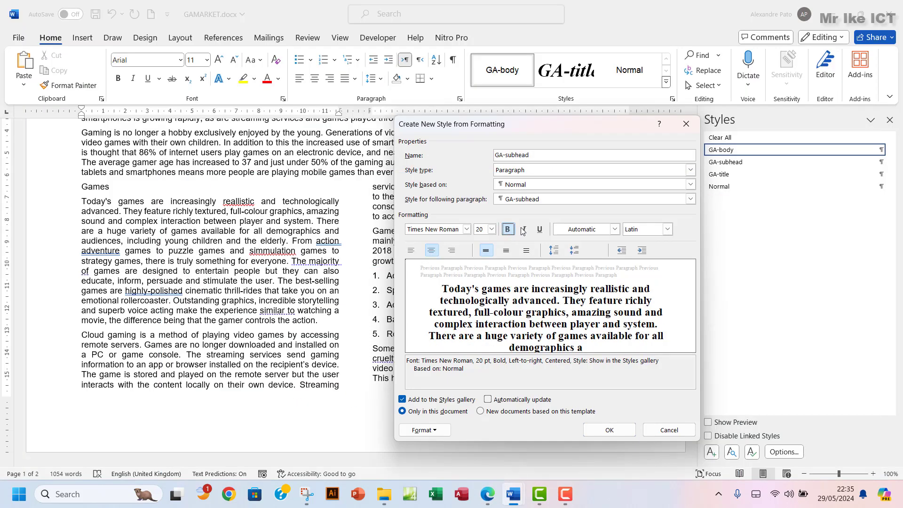
{"action": "left_click", "coordinate": [524, 229]}
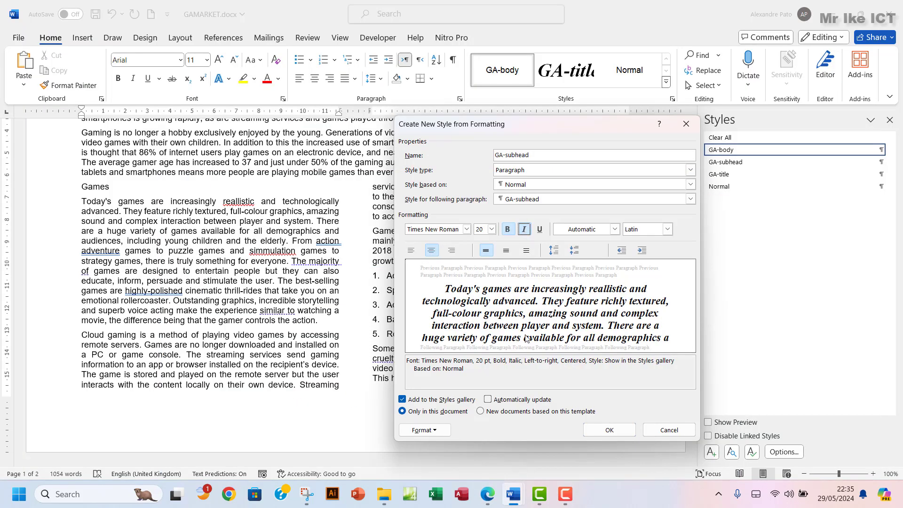
Turn on All caps in the GA-subhead font settings
{"action": "left_click", "coordinate": [421, 431]}
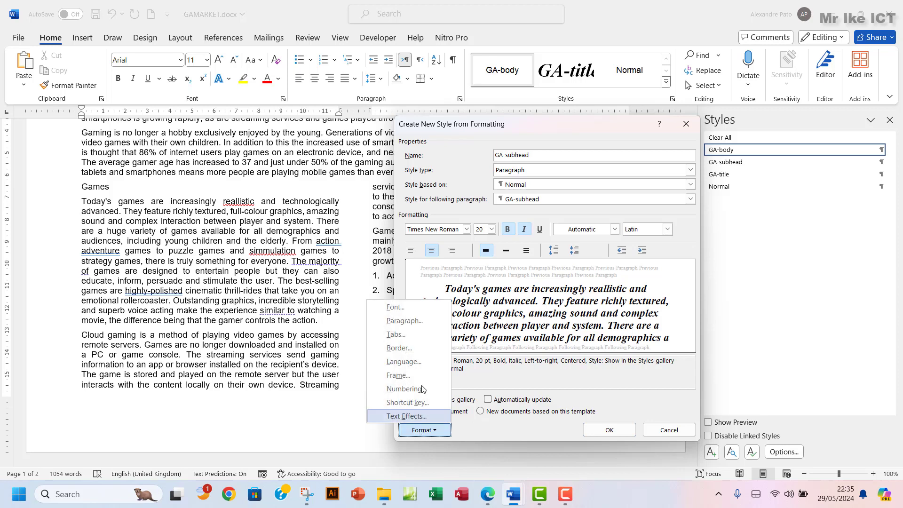
{"action": "left_click", "coordinate": [407, 313]}
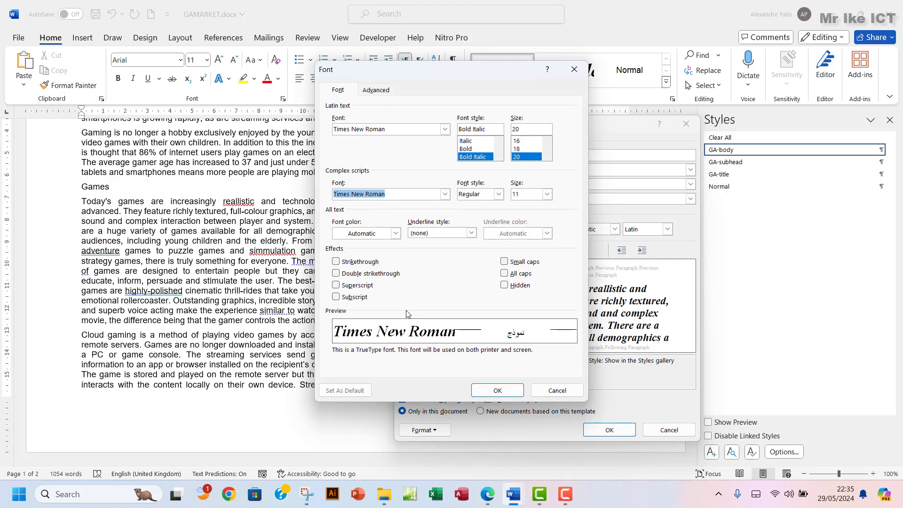
{"action": "left_click", "coordinate": [504, 274]}
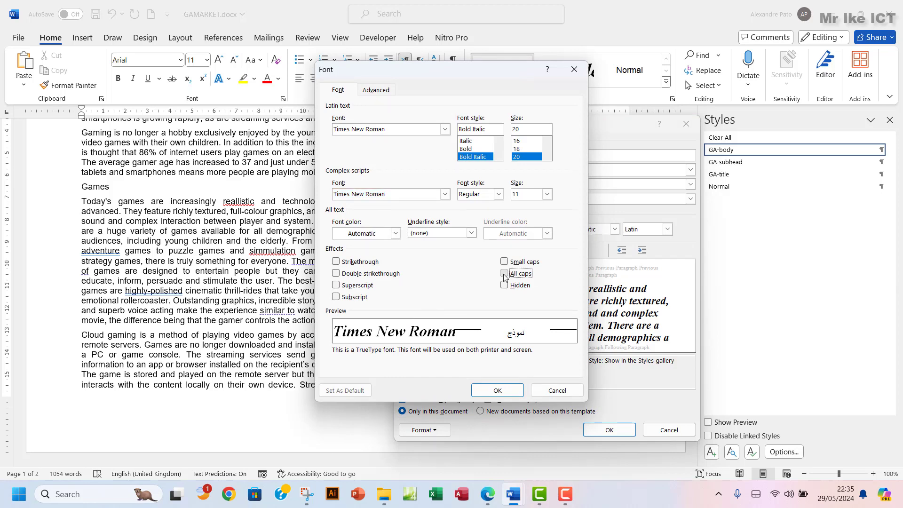
{"action": "left_click", "coordinate": [478, 391]}
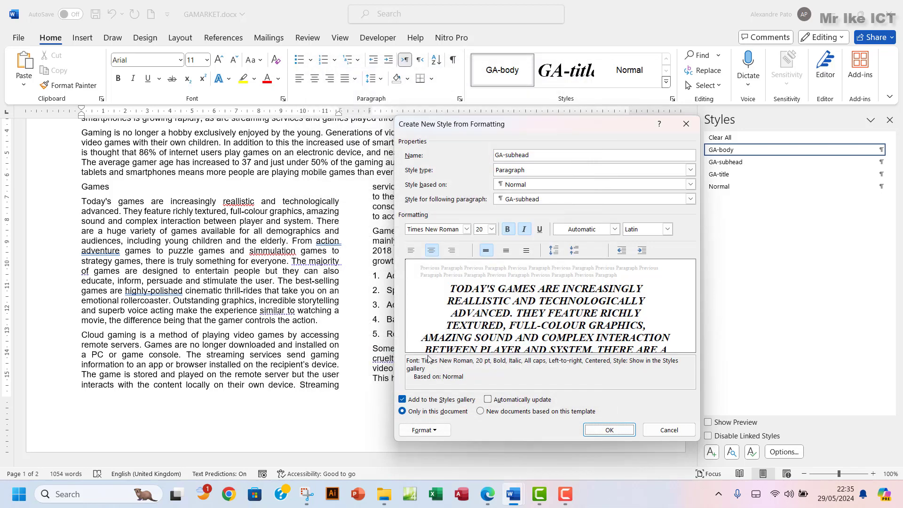
{"action": "left_click", "coordinate": [488, 493]}
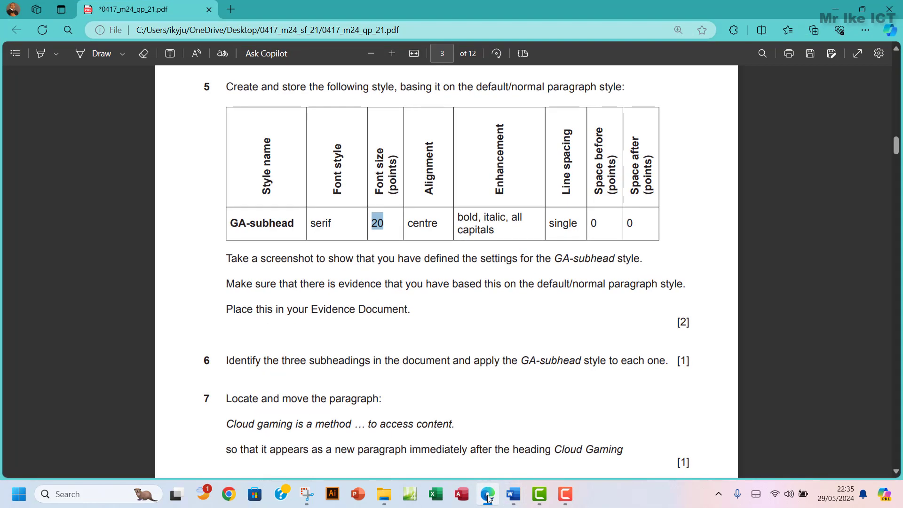
{"action": "left_click", "coordinate": [488, 497]}
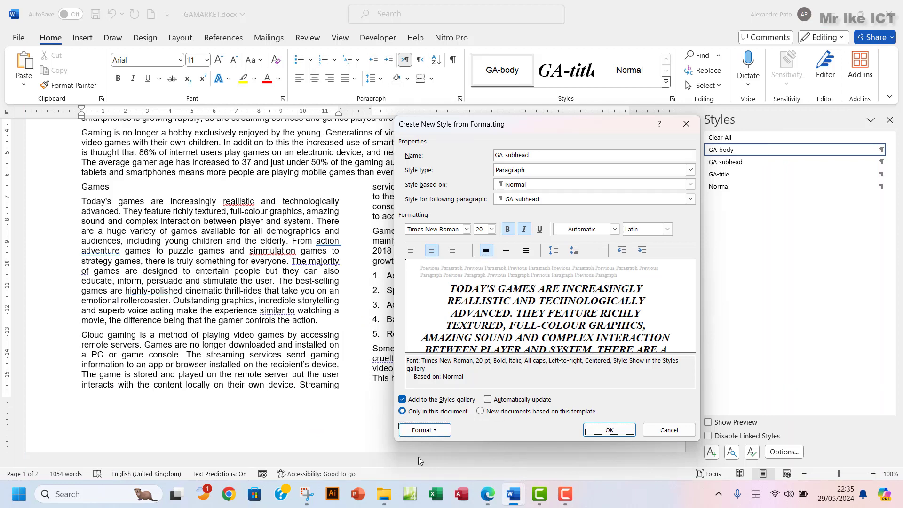
Give GA-subhead centred alignment, single line spacing and 0 pt before and after
{"action": "left_click", "coordinate": [422, 430]}
{"action": "left_click", "coordinate": [403, 321]}
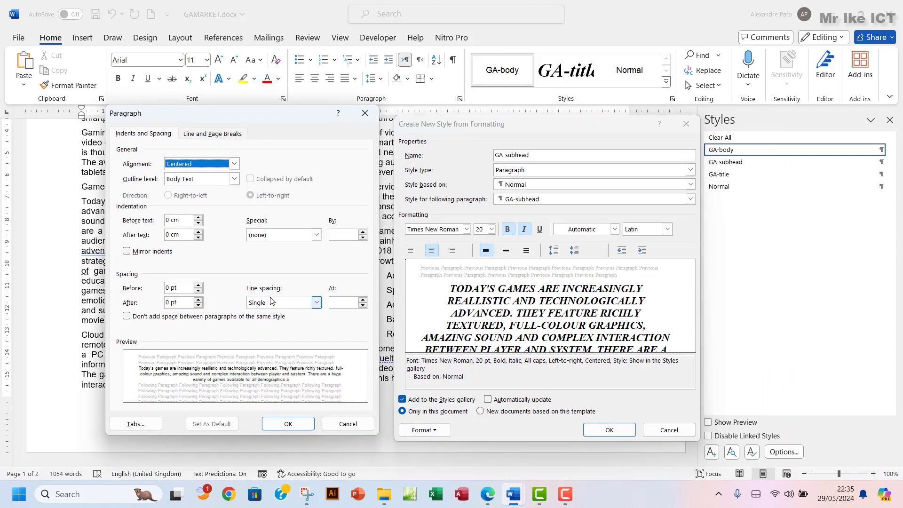
{"action": "left_click", "coordinate": [488, 494]}
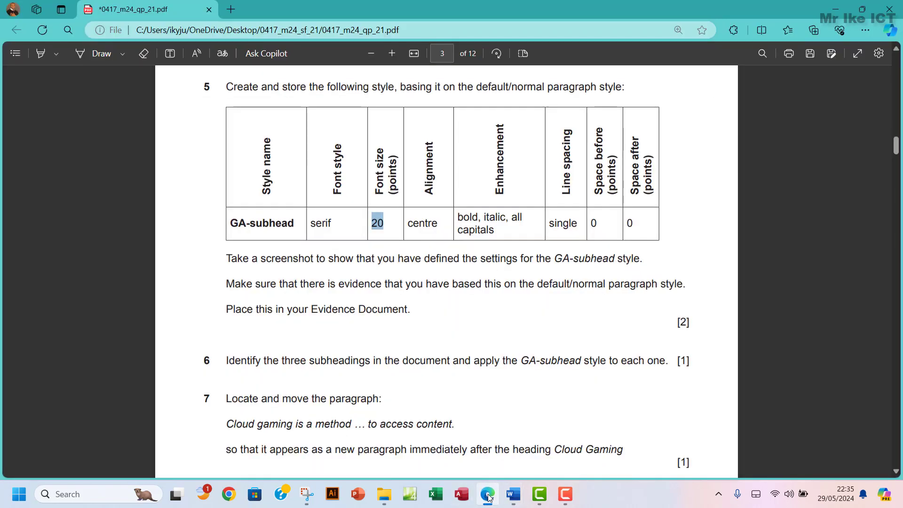
{"action": "left_click", "coordinate": [488, 495]}
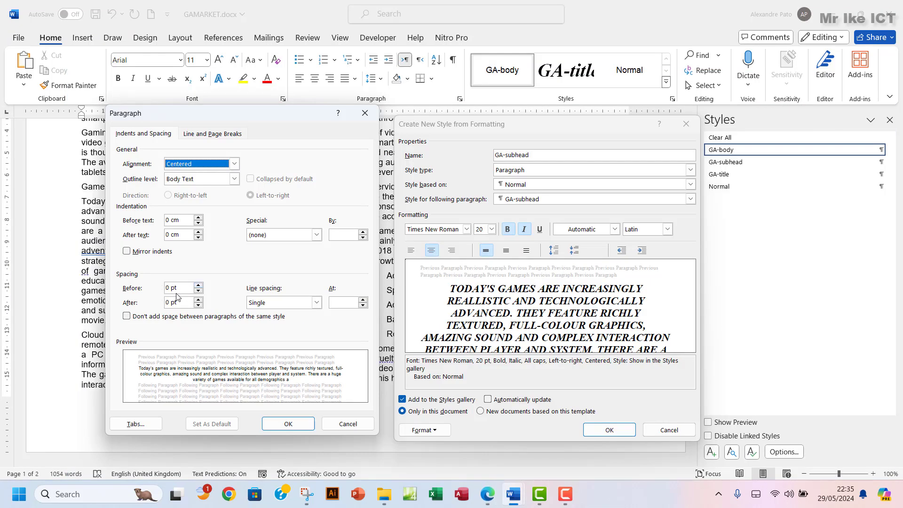
{"action": "left_click", "coordinate": [301, 426]}
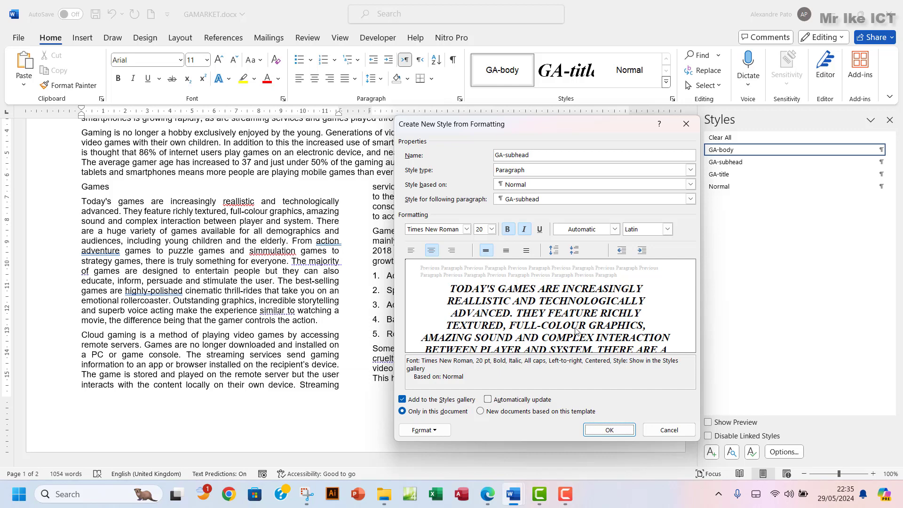
Save GA-subhead, then select the 'Today's games…' paragraph showing its large italic capitals
{"action": "left_click", "coordinate": [598, 429]}
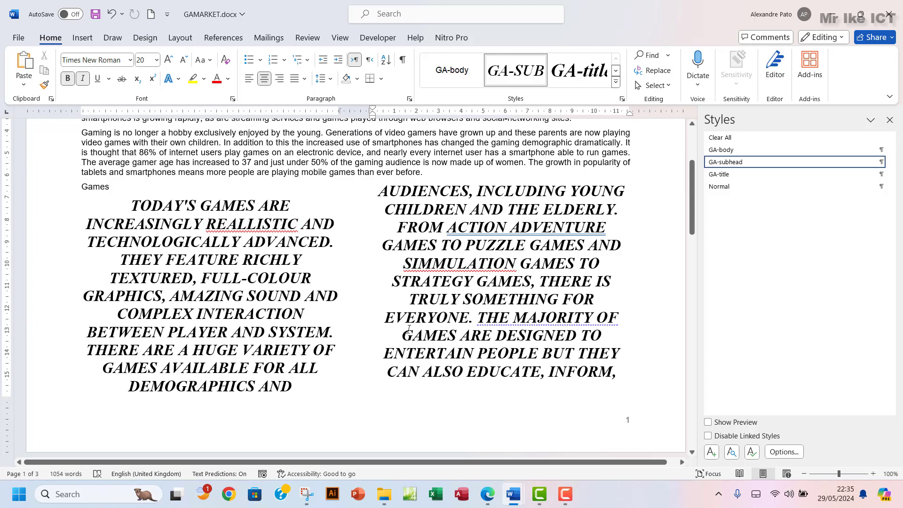
{"action": "scroll", "coordinate": [409, 328], "scroll_direction": "down", "scroll_amount": 15}
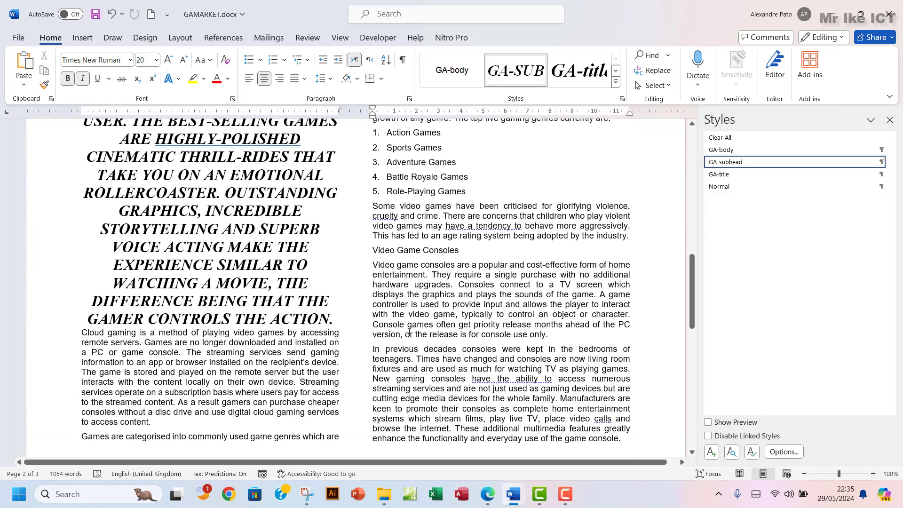
{"action": "scroll", "coordinate": [409, 332], "scroll_direction": "up", "scroll_amount": 7}
{"action": "scroll", "coordinate": [409, 336], "scroll_direction": "up", "scroll_amount": 4}
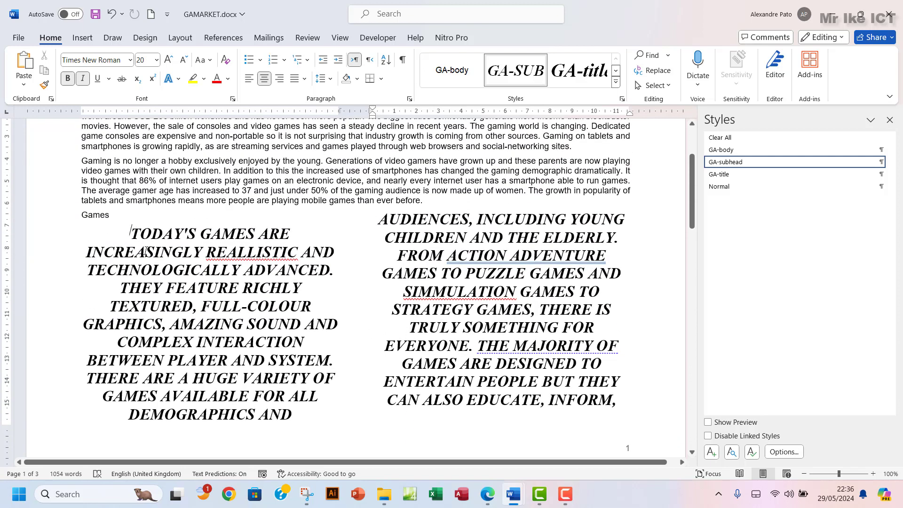
{"action": "left_click_drag", "start_coordinate": [134, 232], "coordinate": [333, 262]}
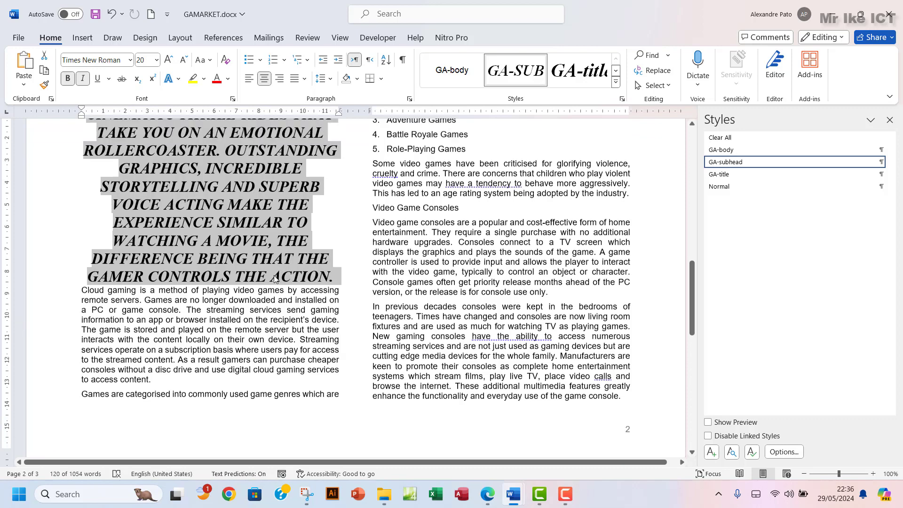
{"action": "scroll", "coordinate": [273, 275], "scroll_direction": "up", "scroll_amount": 3}
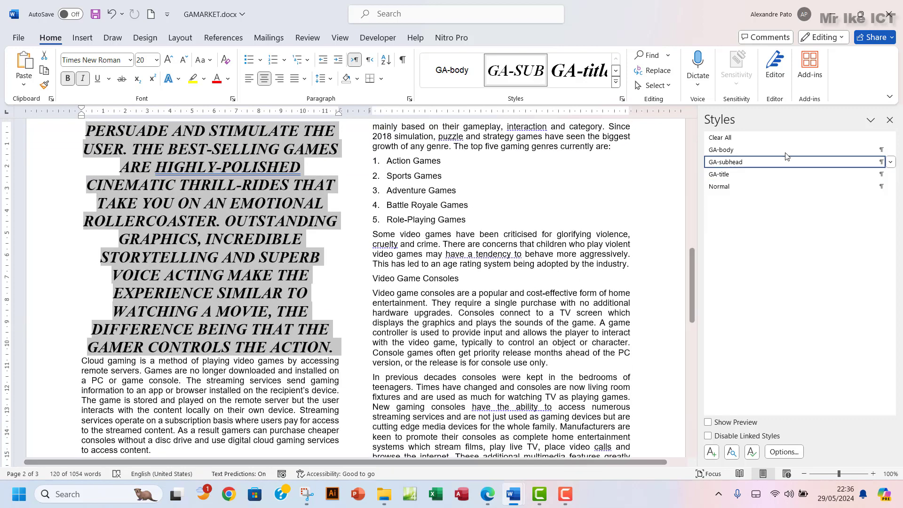
Reset the Games paragraph to Normal and check which style the title uses
{"action": "left_click", "coordinate": [732, 188]}
{"action": "scroll", "coordinate": [342, 305], "scroll_direction": "up", "scroll_amount": 10}
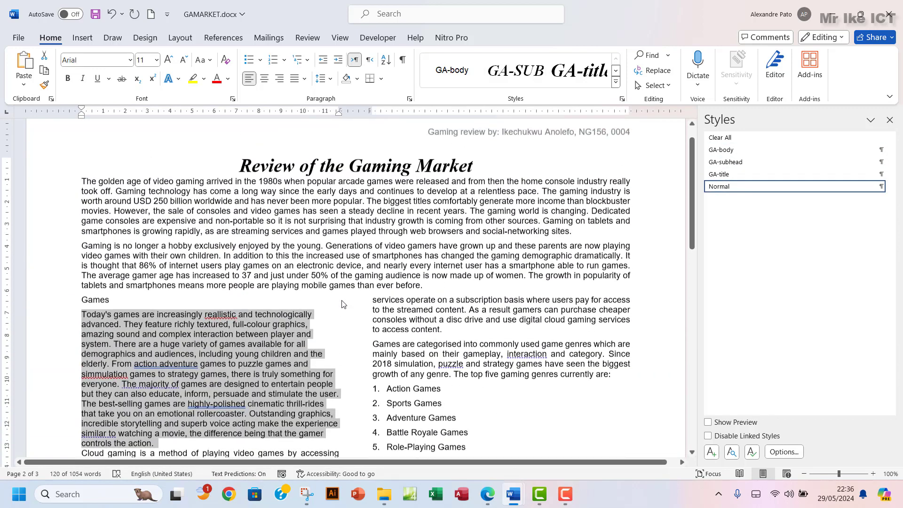
{"action": "scroll", "coordinate": [344, 287], "scroll_direction": "up", "scroll_amount": 1}
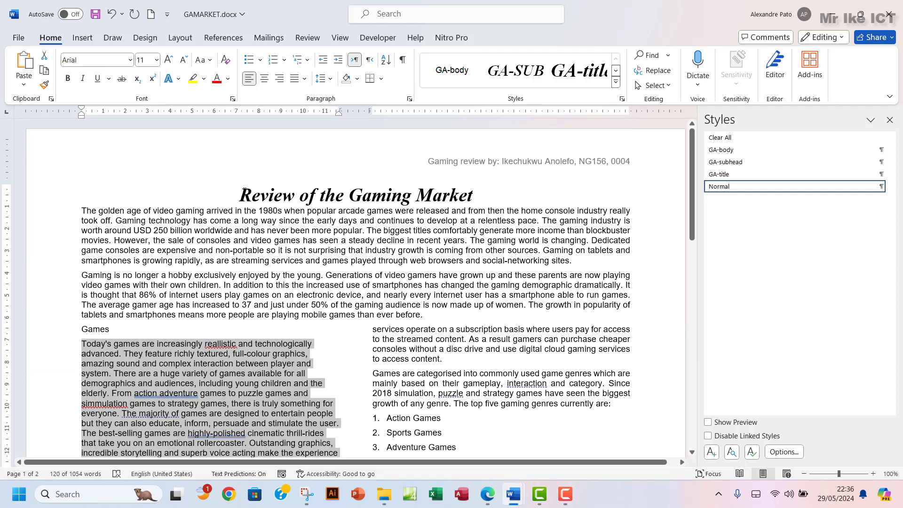
{"action": "left_click", "coordinate": [242, 192]}
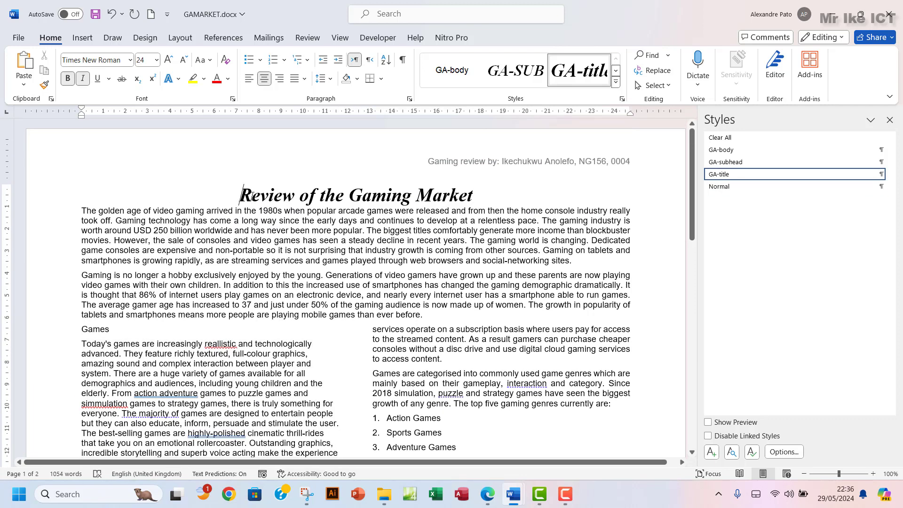
{"action": "left_click_drag", "start_coordinate": [252, 194], "coordinate": [502, 197]}
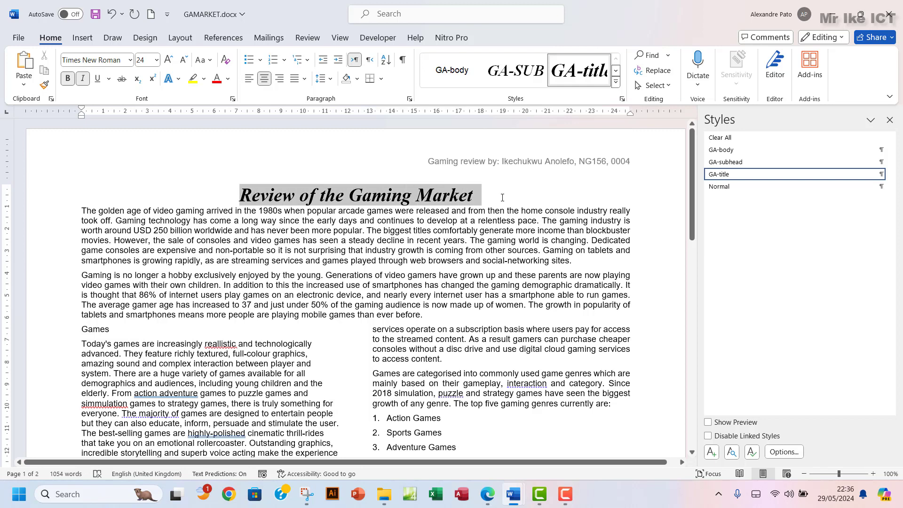
{"action": "left_click", "coordinate": [241, 200]}
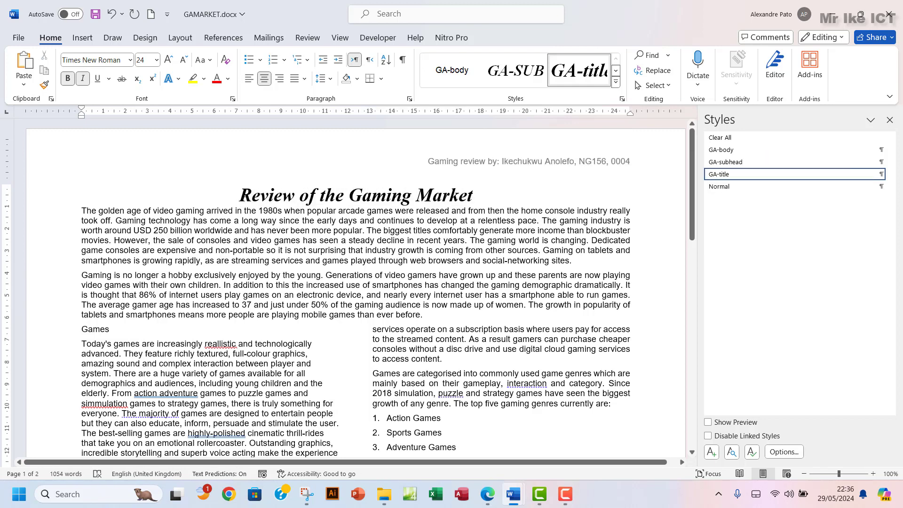
Look through the document, then bring up the question paper in Edge
{"action": "scroll", "coordinate": [263, 232], "scroll_direction": "down", "scroll_amount": 3}
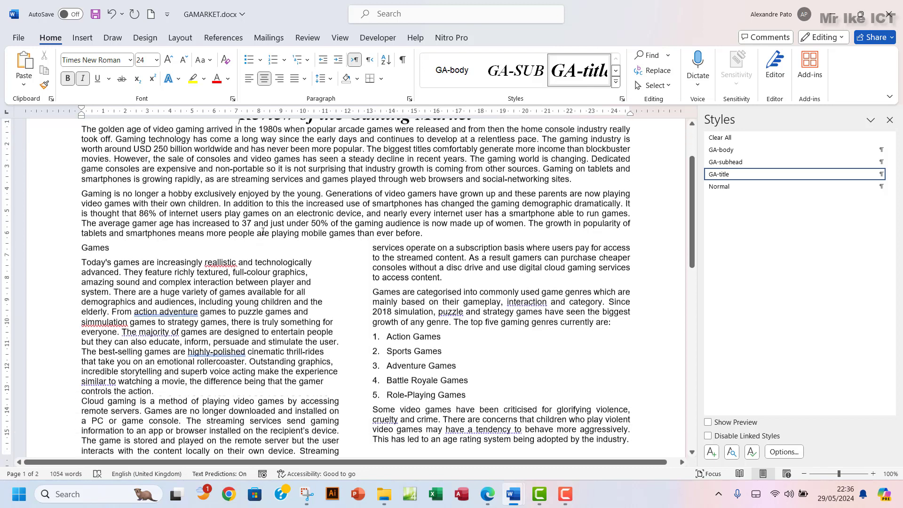
{"action": "scroll", "coordinate": [273, 311], "scroll_direction": "down", "scroll_amount": 9}
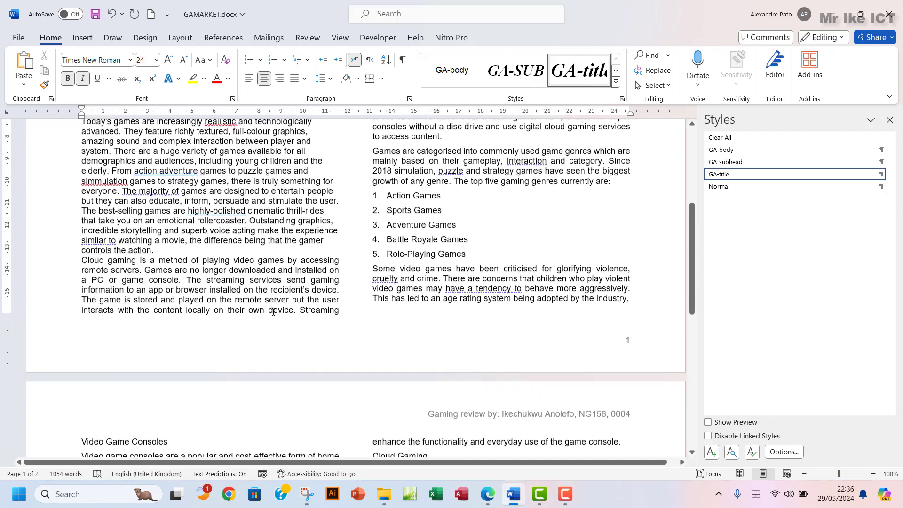
{"action": "scroll", "coordinate": [273, 311], "scroll_direction": "up", "scroll_amount": 7}
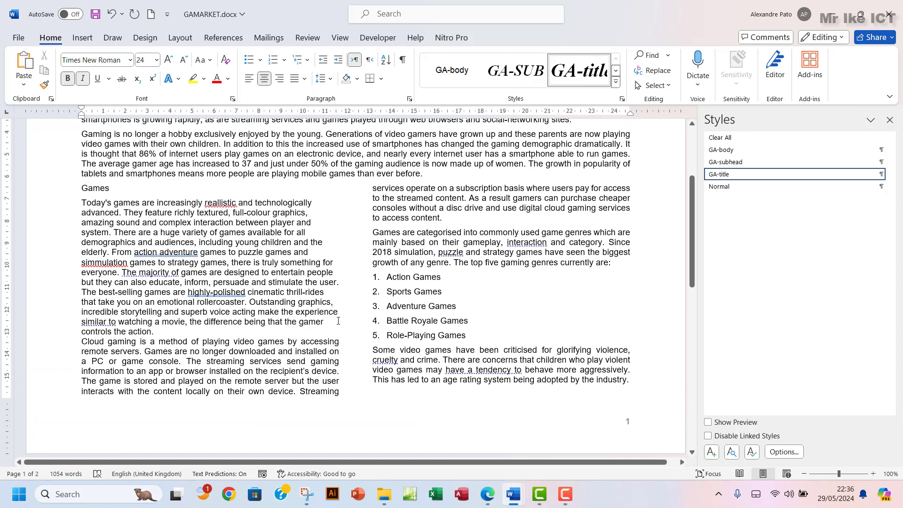
{"action": "scroll", "coordinate": [502, 352], "scroll_direction": "down", "scroll_amount": 7}
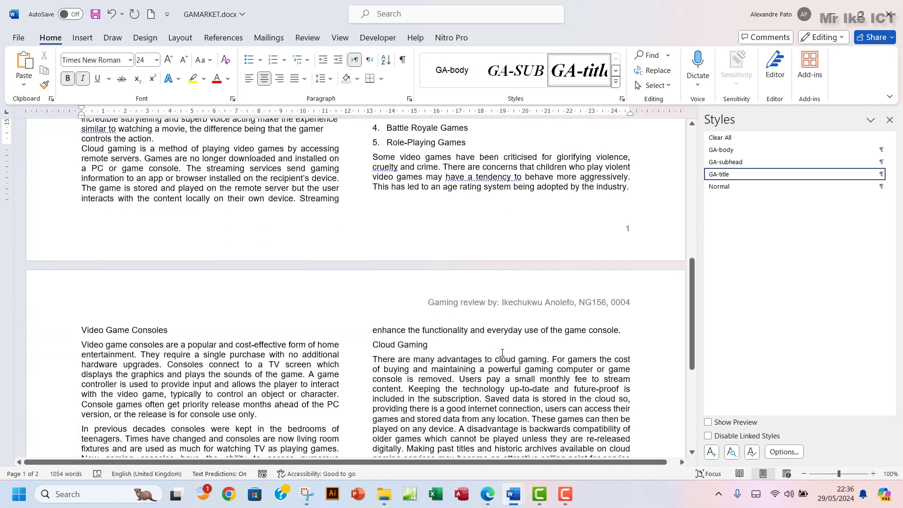
{"action": "scroll", "coordinate": [502, 352], "scroll_direction": "down", "scroll_amount": 6}
{"action": "left_click", "coordinate": [488, 495]}
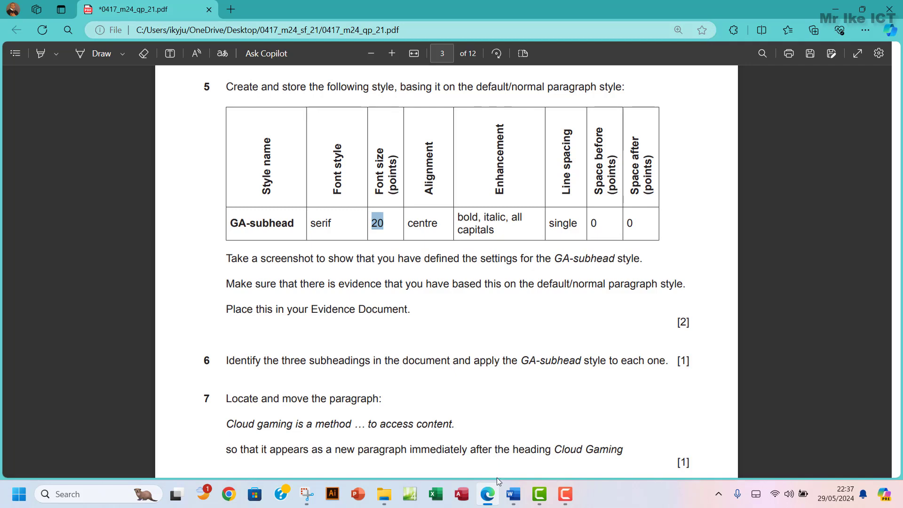
Open the Modify Style dialog for GA-subhead and move it to the left
{"action": "mouse_move", "coordinate": [513, 494]}
{"action": "left_click", "coordinate": [560, 440]}
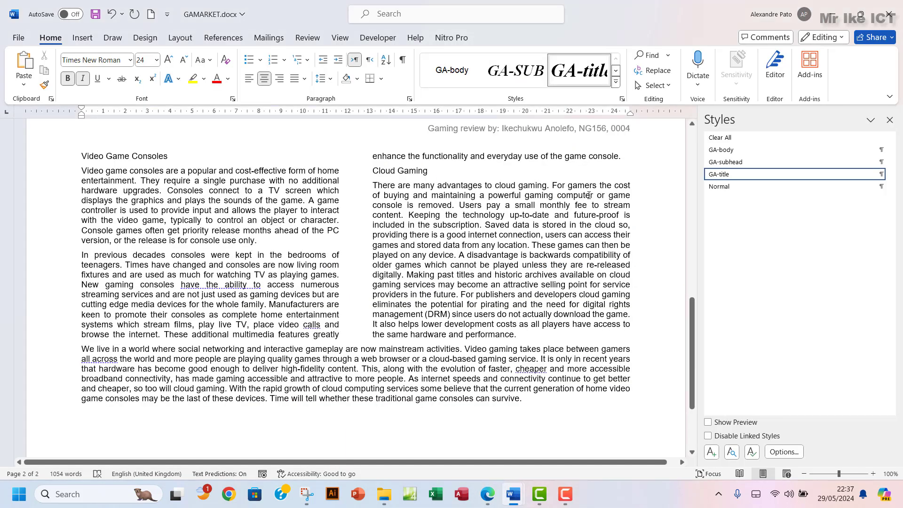
{"action": "mouse_move", "coordinate": [785, 177]}
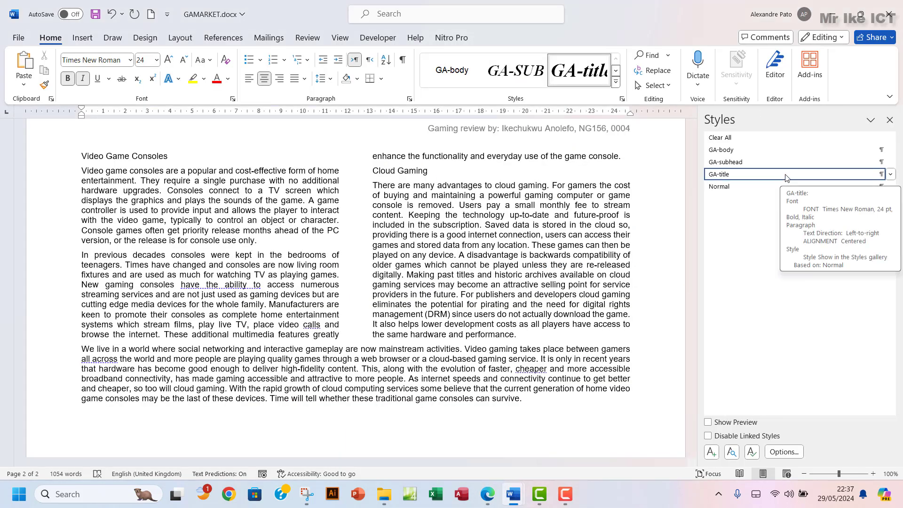
{"action": "mouse_move", "coordinate": [747, 164]}
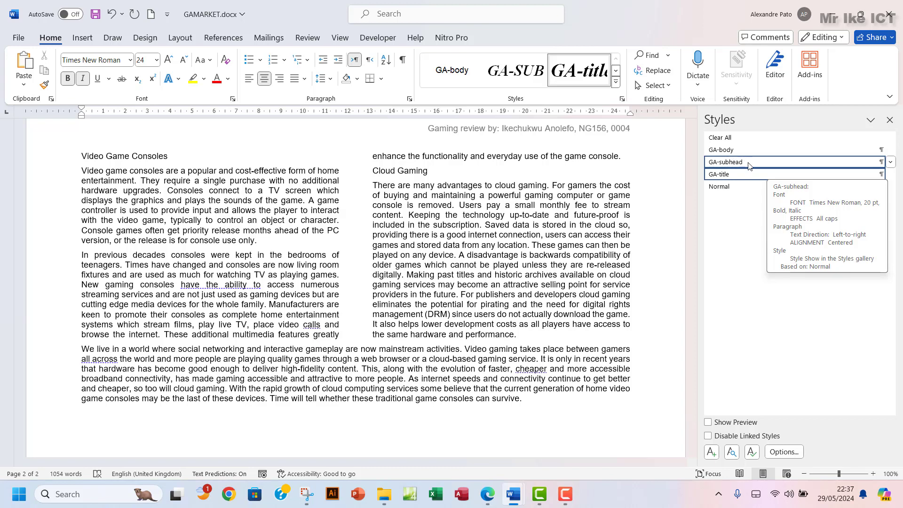
{"action": "right_click", "coordinate": [749, 163]}
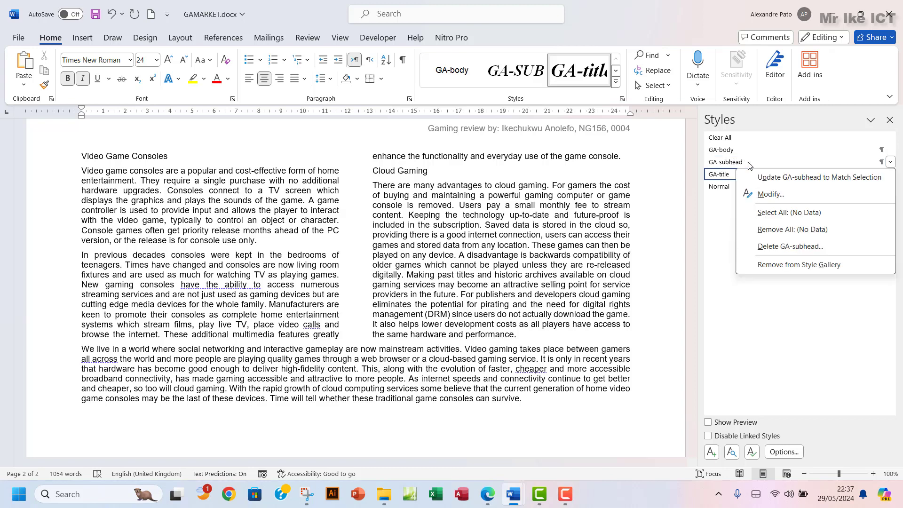
{"action": "left_click", "coordinate": [766, 195]}
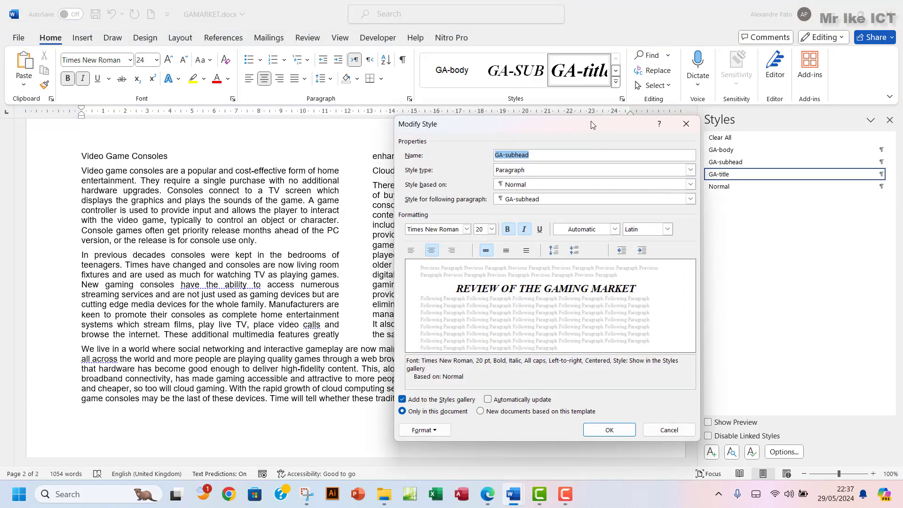
{"action": "left_click_drag", "start_coordinate": [592, 125], "coordinate": [544, 123]}
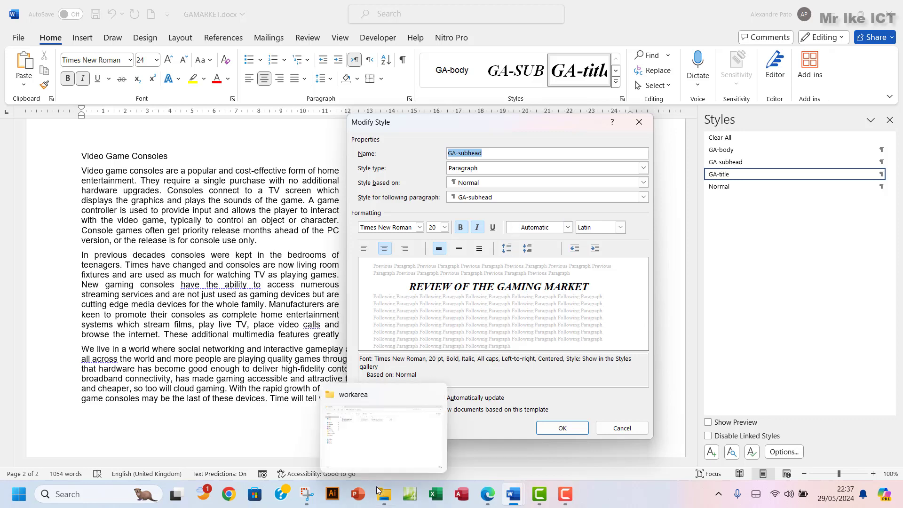
Snip the GA-subhead settings with Snipping Tool, then cancel the dialog unchanged
{"action": "left_click", "coordinate": [306, 492]}
{"action": "left_click", "coordinate": [288, 47]}
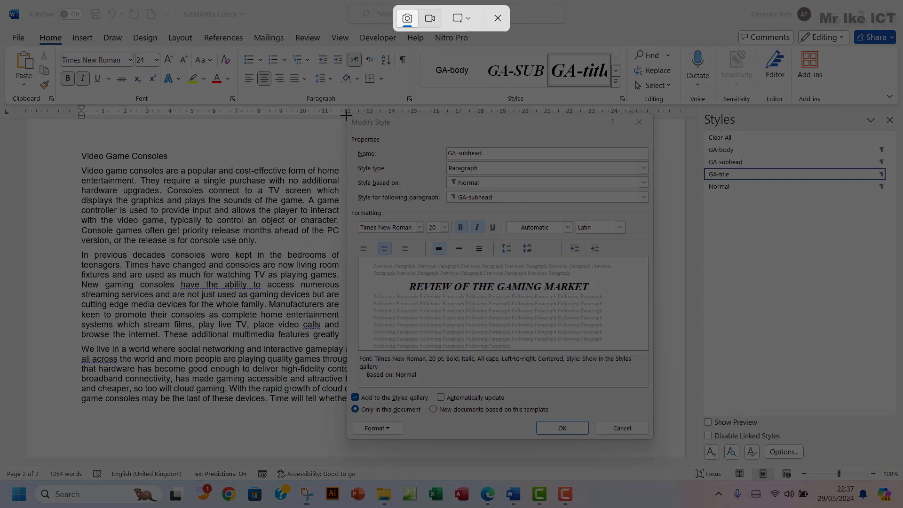
{"action": "left_click_drag", "start_coordinate": [345, 111], "coordinate": [654, 438]}
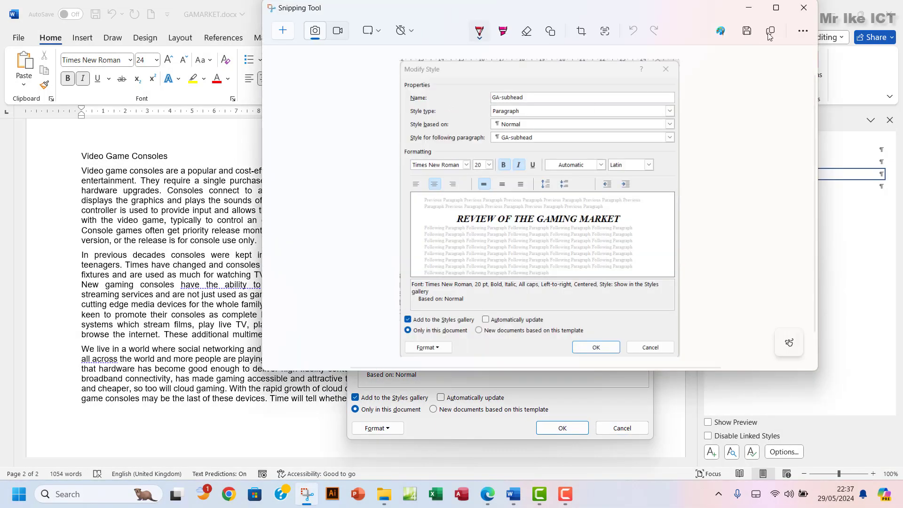
{"action": "left_click", "coordinate": [512, 493]}
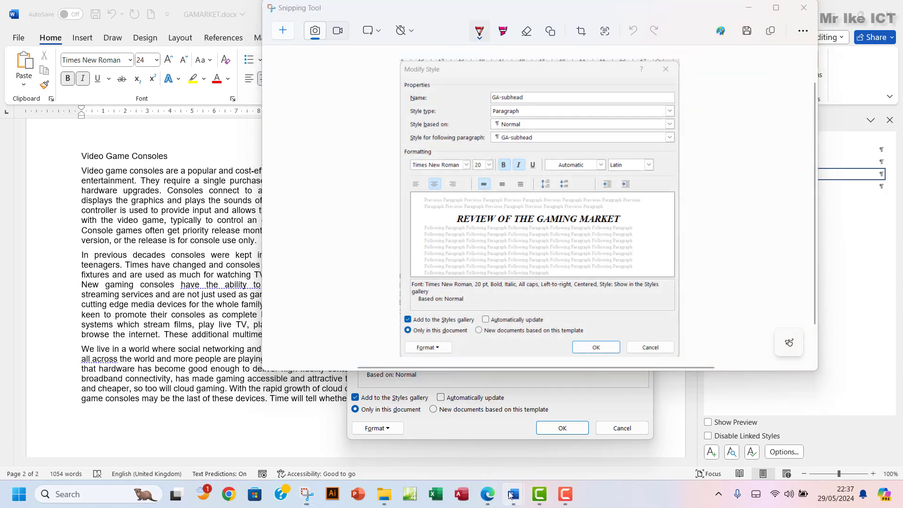
{"action": "left_click", "coordinate": [453, 443]}
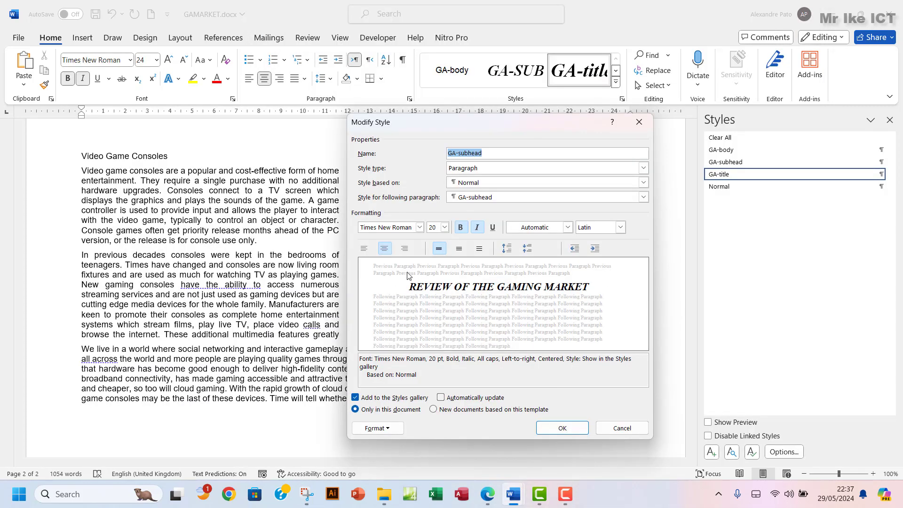
{"action": "left_click", "coordinate": [622, 428]}
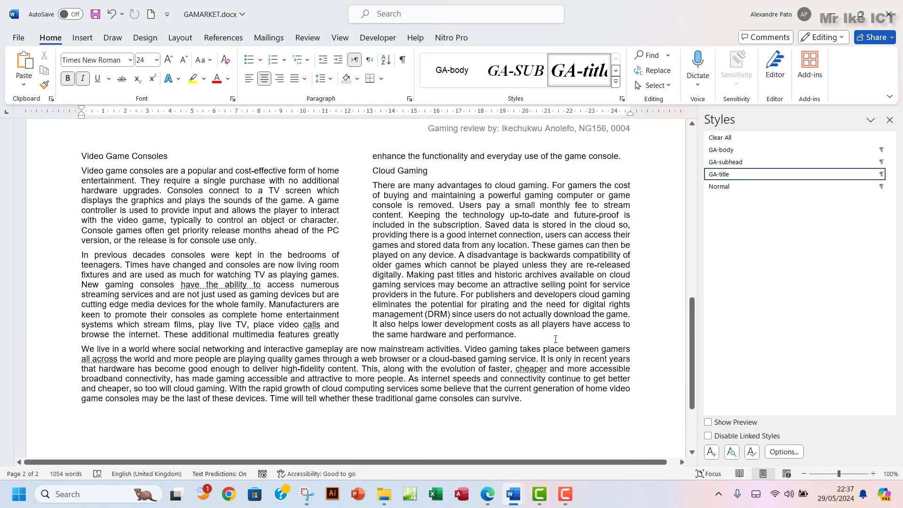
Paste the GA-subhead settings screenshot under Step 5 in EVIDENCE0004, then show the exam paper
{"action": "mouse_move", "coordinate": [512, 494]}
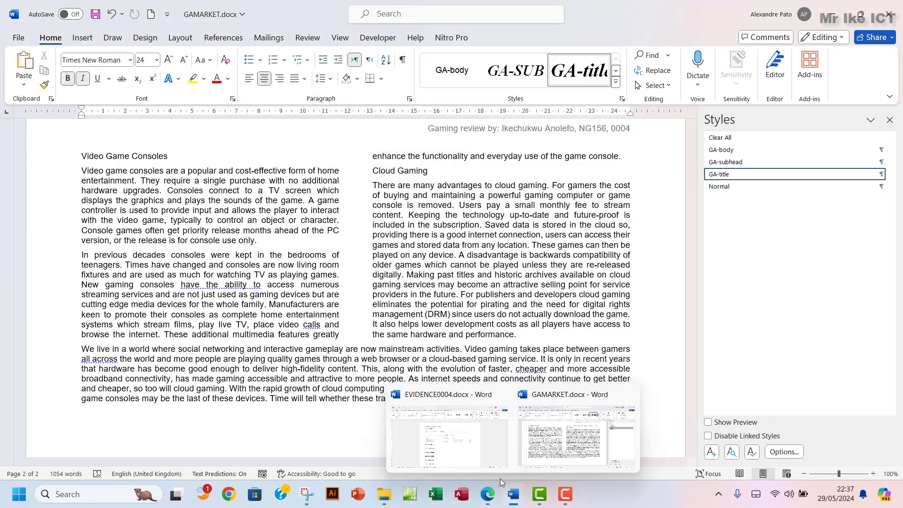
{"action": "left_click", "coordinate": [416, 413]}
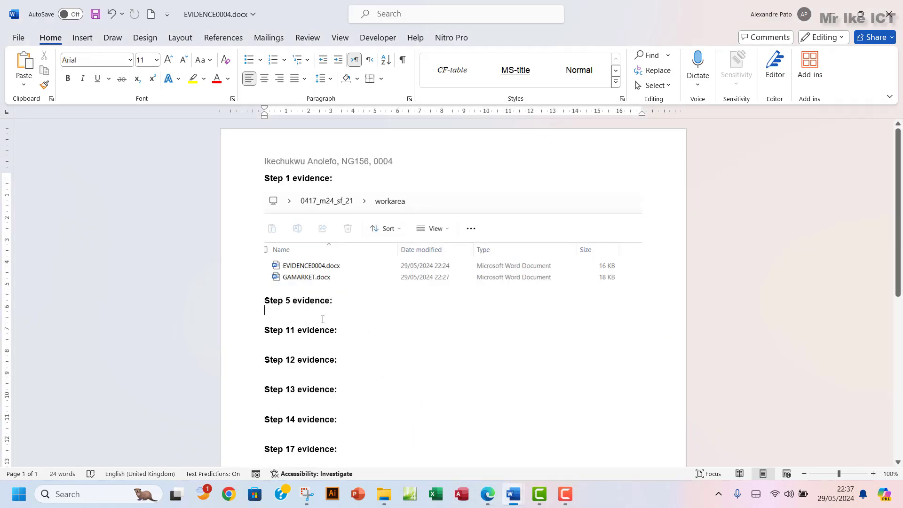
{"action": "key", "text": "ctrl+v"}
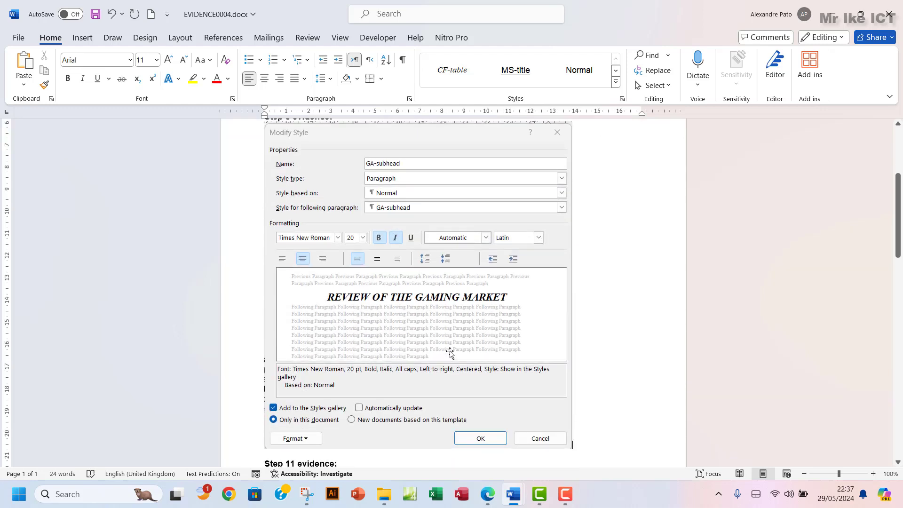
{"action": "scroll", "coordinate": [450, 353], "scroll_direction": "down", "scroll_amount": 4}
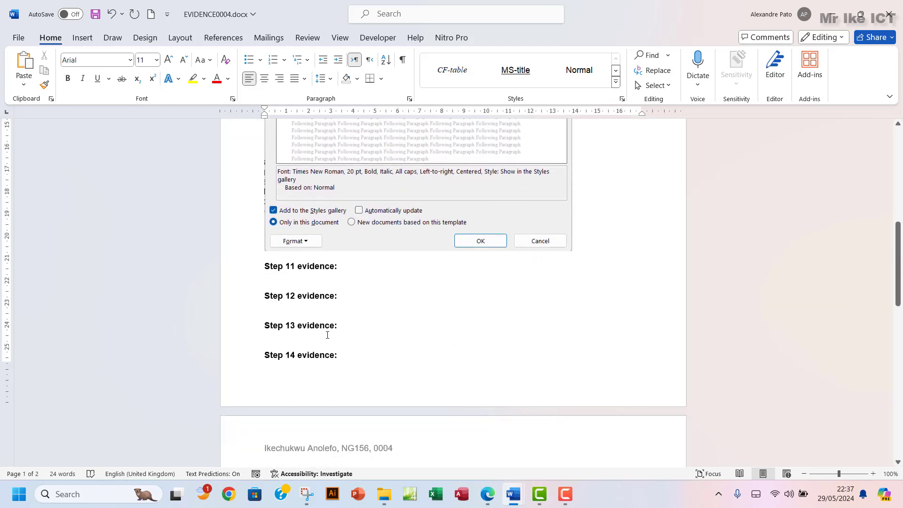
{"action": "left_click", "coordinate": [487, 494]}
{"action": "scroll", "coordinate": [373, 294], "scroll_direction": "down", "scroll_amount": 1}
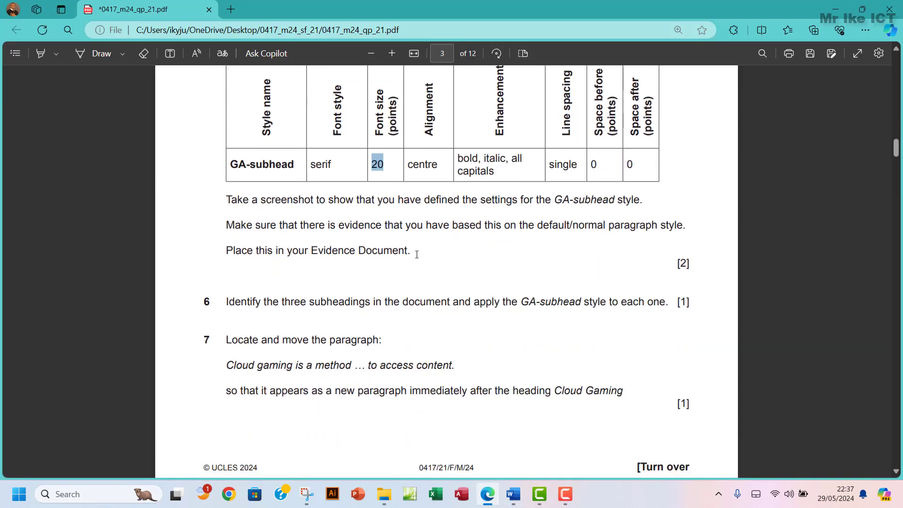
Highlight question 5's instructions green and scroll down to questions 6 and 7
{"action": "left_click_drag", "start_coordinate": [413, 250], "coordinate": [225, 73]}
{"action": "mouse_move", "coordinate": [277, 88]}
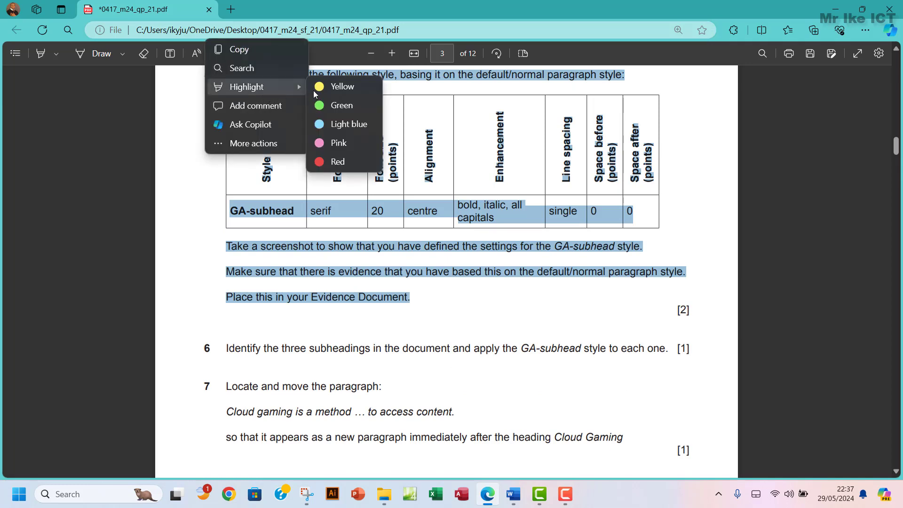
{"action": "left_click", "coordinate": [336, 106]}
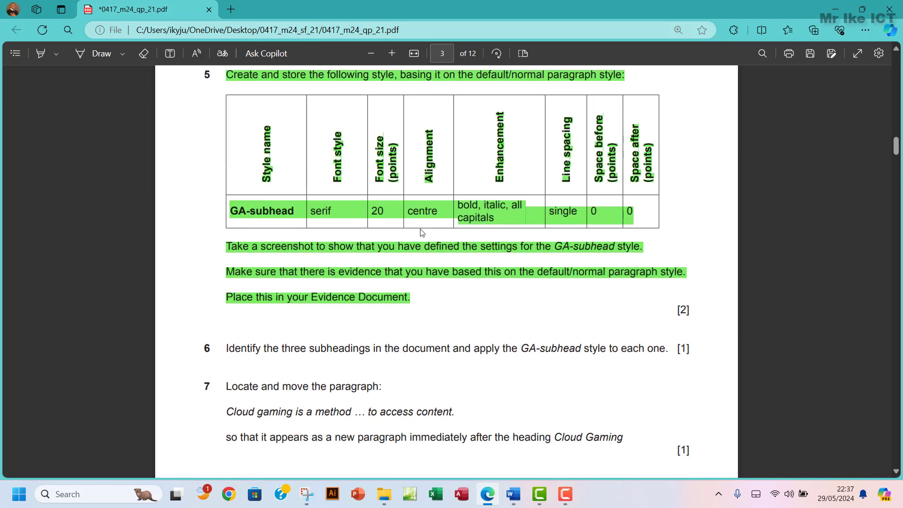
{"action": "scroll", "coordinate": [422, 232], "scroll_direction": "down", "scroll_amount": 3}
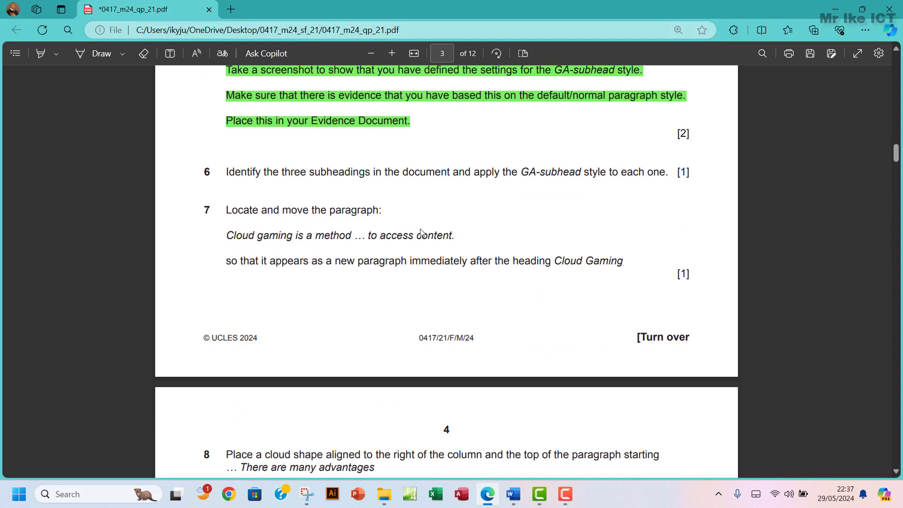
{"action": "scroll", "coordinate": [421, 232], "scroll_direction": "down", "scroll_amount": 1}
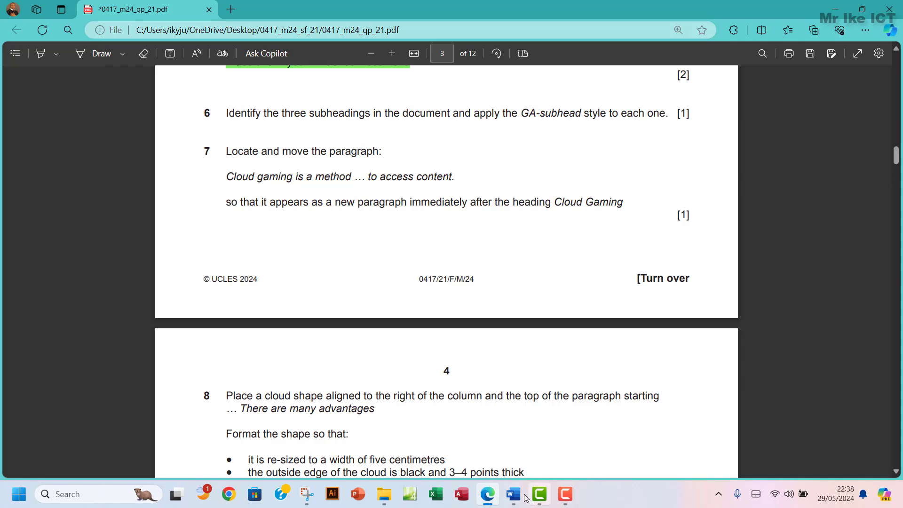
{"action": "mouse_move", "coordinate": [520, 502]}
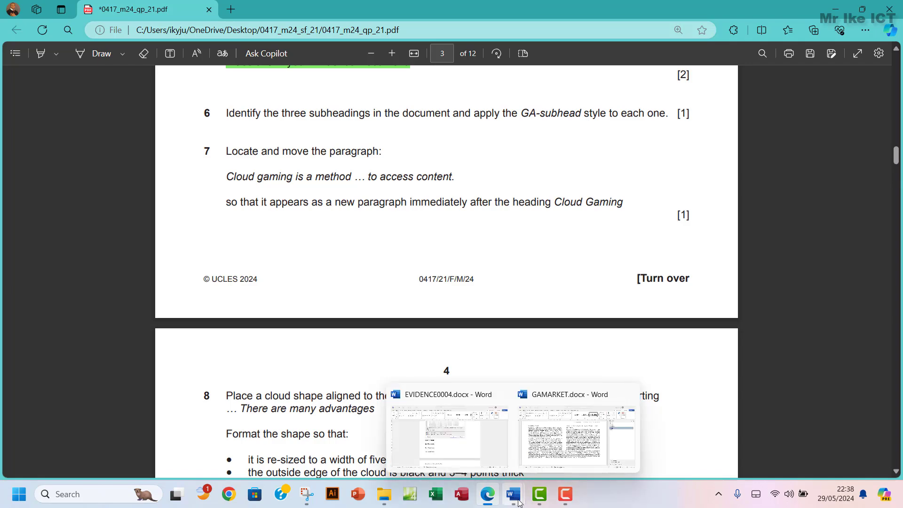
Select the Games, Video Game Consoles and Cloud Gaming headings together
{"action": "left_click", "coordinate": [543, 442]}
{"action": "scroll", "coordinate": [155, 221], "scroll_direction": "up", "scroll_amount": 6}
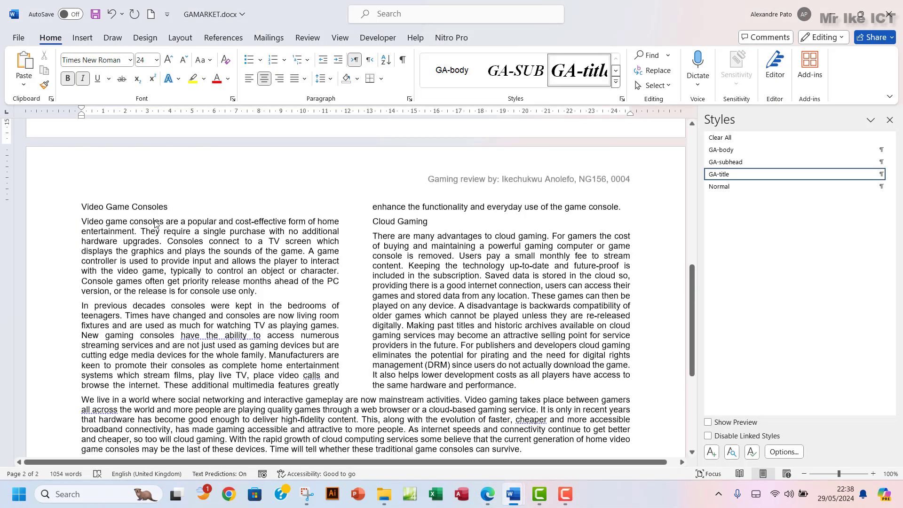
{"action": "scroll", "coordinate": [155, 221], "scroll_direction": "up", "scroll_amount": 7}
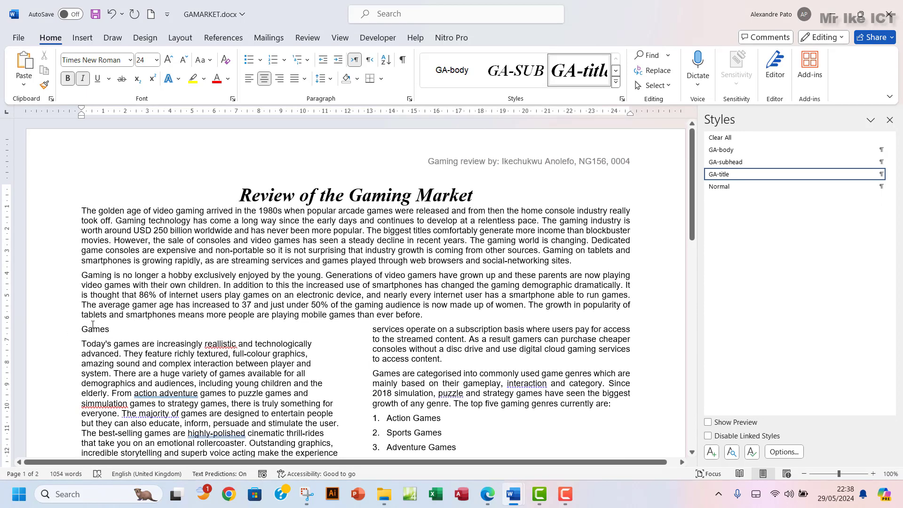
{"action": "left_click_drag", "start_coordinate": [85, 333], "coordinate": [115, 330]}
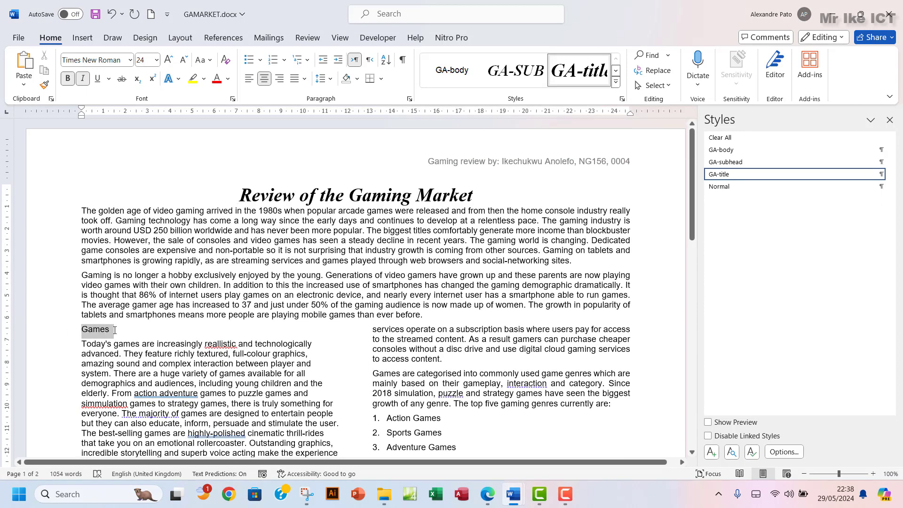
{"action": "scroll", "coordinate": [314, 351], "scroll_direction": "down", "scroll_amount": 10}
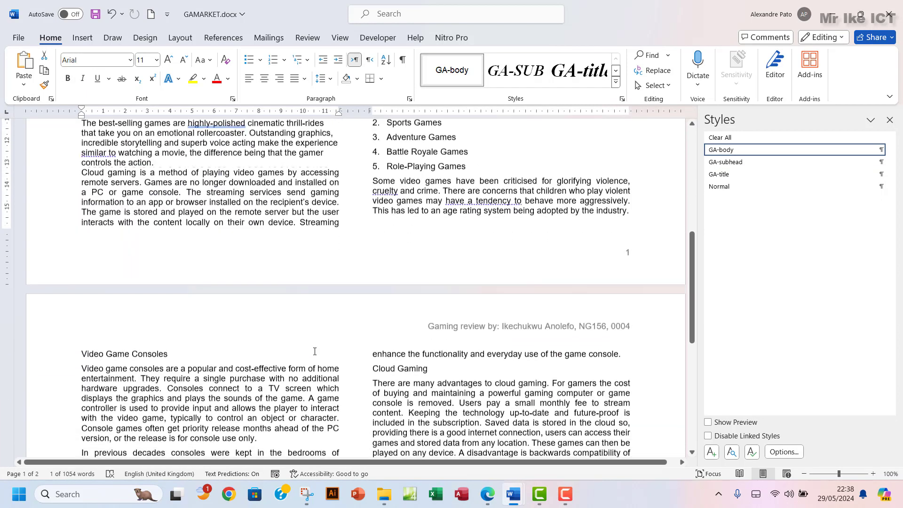
{"action": "scroll", "coordinate": [314, 351], "scroll_direction": "down", "scroll_amount": 4}
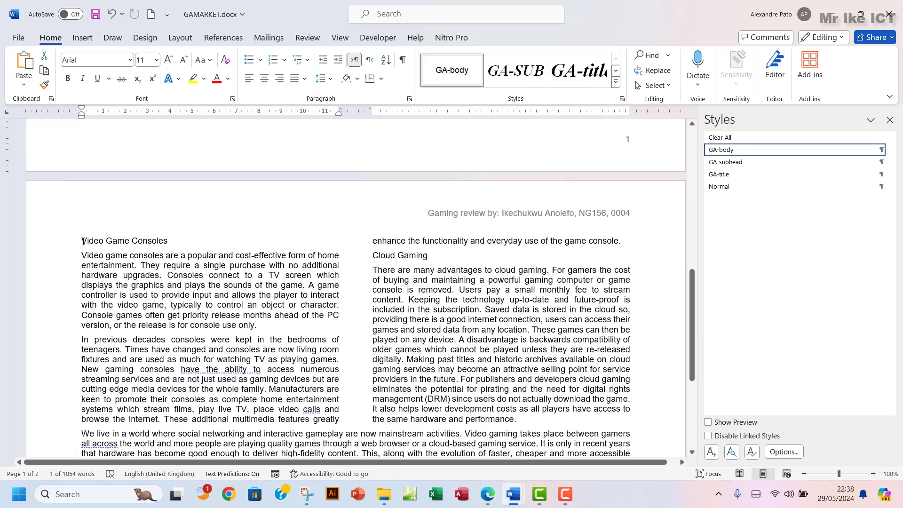
{"action": "left_click_drag", "start_coordinate": [83, 241], "coordinate": [151, 245]}
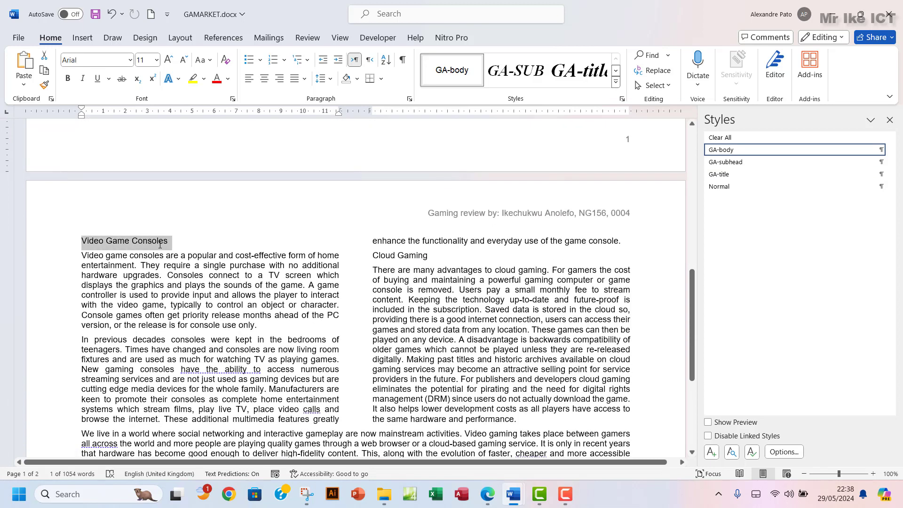
{"action": "scroll", "coordinate": [480, 306], "scroll_direction": "up", "scroll_amount": 10}
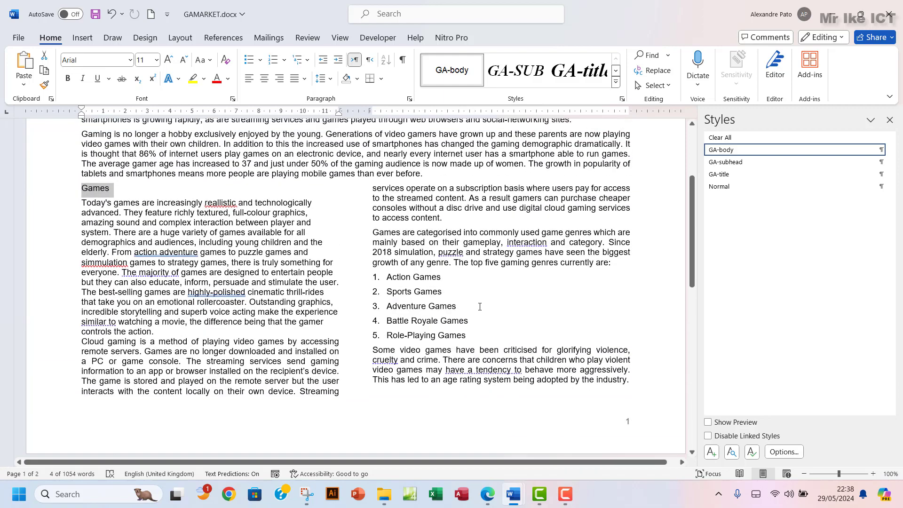
{"action": "scroll", "coordinate": [480, 307], "scroll_direction": "down", "scroll_amount": 9}
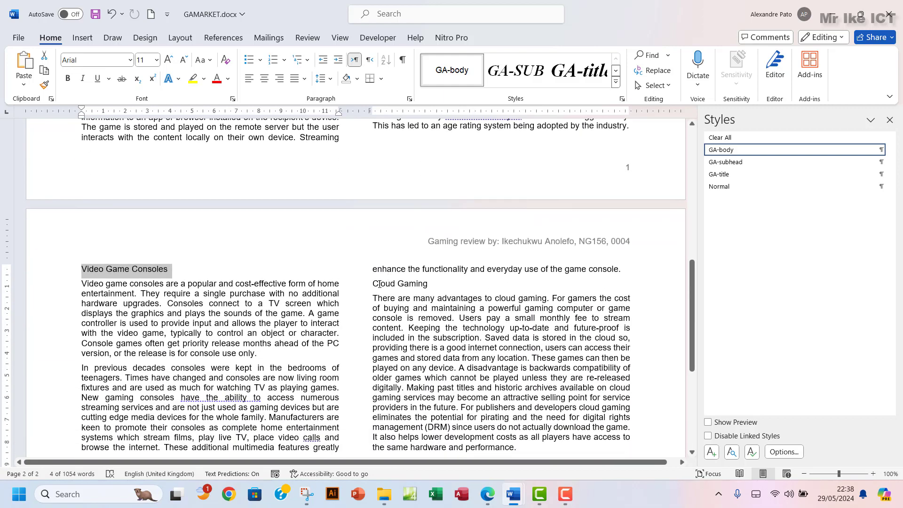
{"action": "left_click_drag", "start_coordinate": [374, 284], "coordinate": [426, 286]}
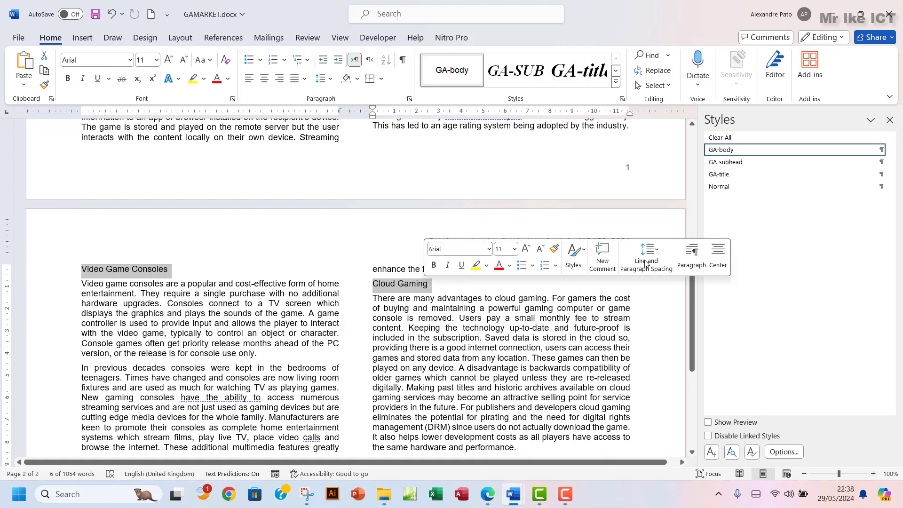
Apply GA-subhead to the three selected headings, then return to the exam paper
{"action": "left_click", "coordinate": [745, 162]}
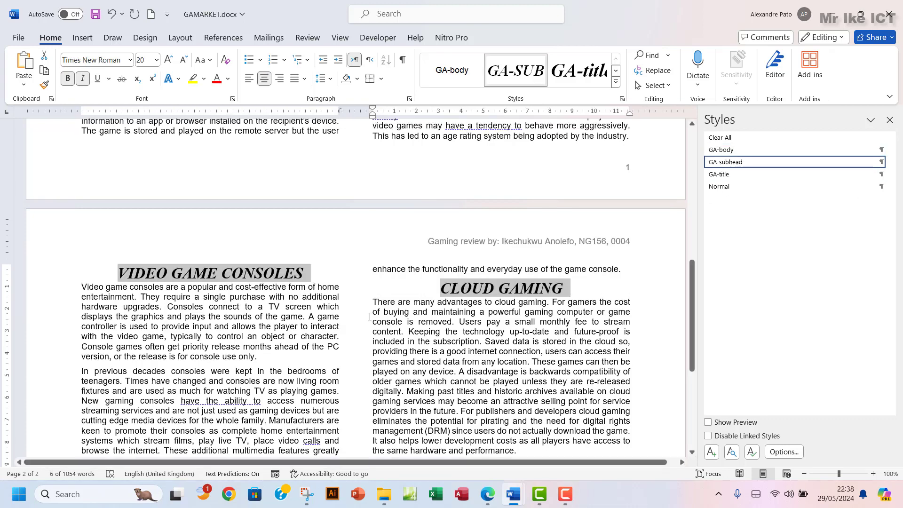
{"action": "scroll", "coordinate": [370, 319], "scroll_direction": "up", "scroll_amount": 3}
{"action": "scroll", "coordinate": [370, 320], "scroll_direction": "up", "scroll_amount": 6}
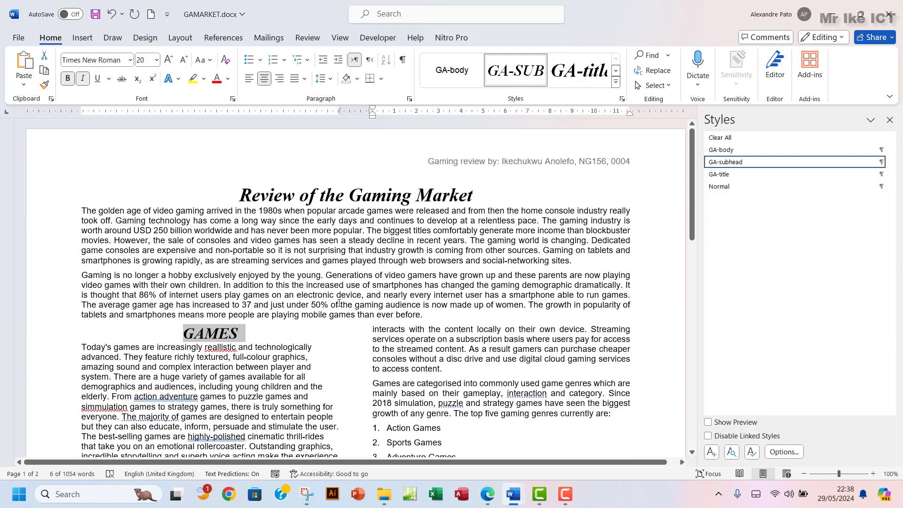
{"action": "left_click", "coordinate": [367, 194]}
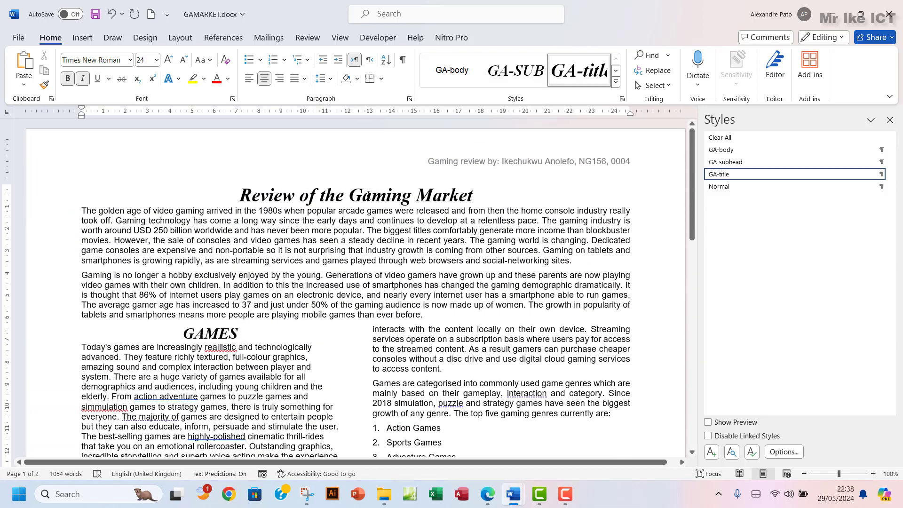
{"action": "left_click", "coordinate": [487, 494]}
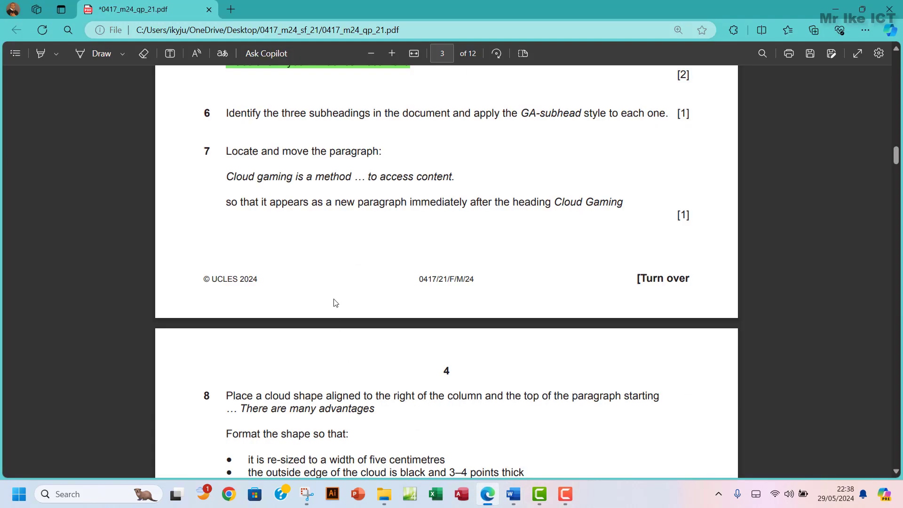
Highlight question 6 green and select 'Cloud gaming is a method' in question 7
{"action": "left_click_drag", "start_coordinate": [227, 113], "coordinate": [689, 114]}
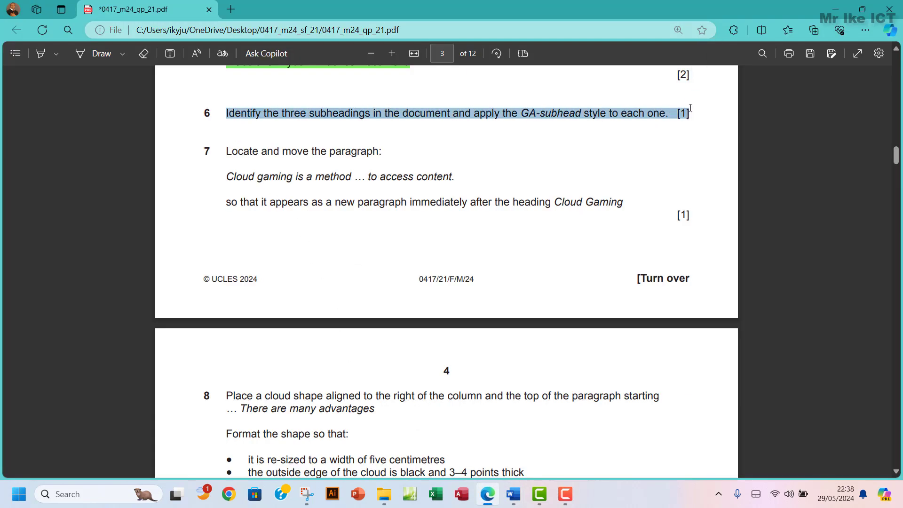
{"action": "right_click", "coordinate": [668, 113]}
{"action": "mouse_move", "coordinate": [669, 124]}
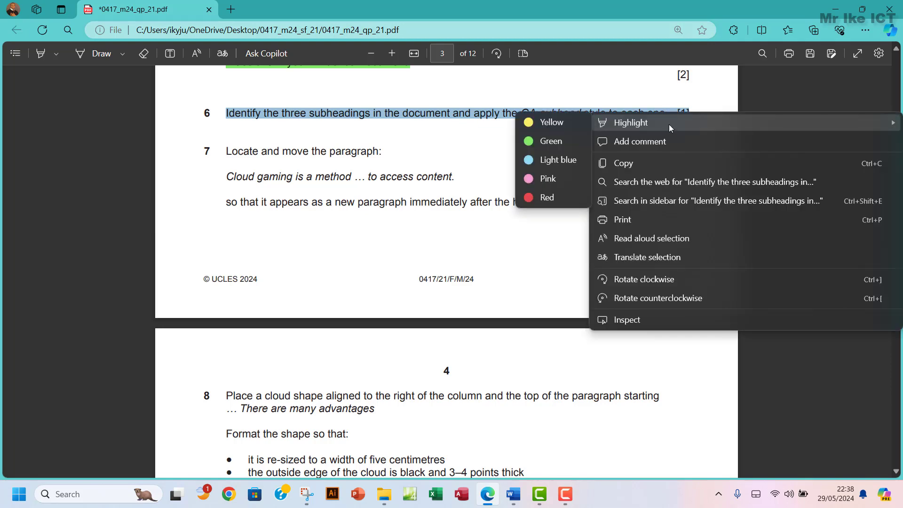
{"action": "left_click", "coordinate": [540, 144]}
{"action": "scroll", "coordinate": [403, 153], "scroll_direction": "down", "scroll_amount": 2}
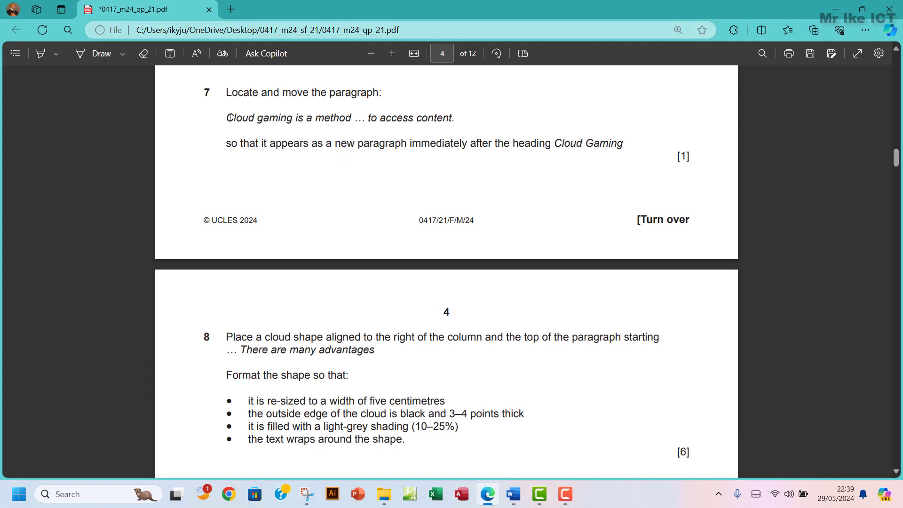
{"action": "left_click_drag", "start_coordinate": [226, 118], "coordinate": [352, 115]}
{"action": "key", "text": "ctrl+c"}
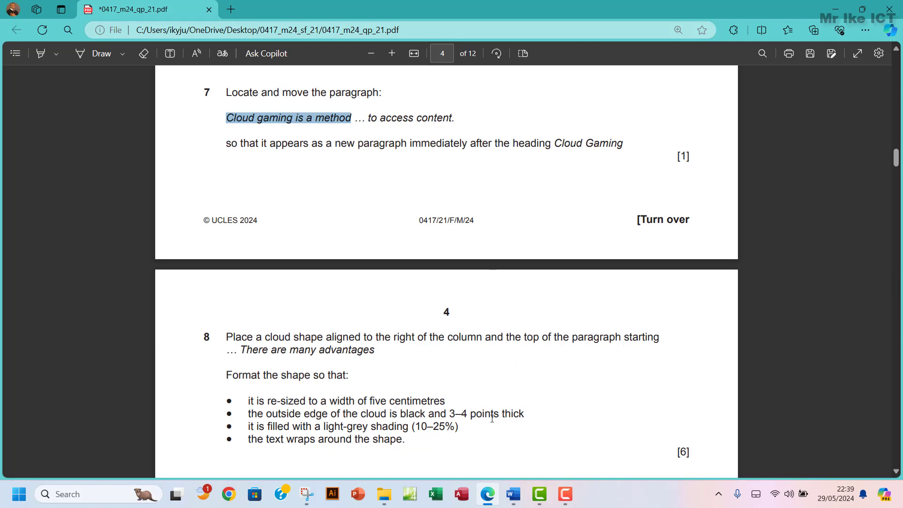
Search GAMARKET.docx for the copied 'Cloud gaming is a method' text
{"action": "mouse_move", "coordinate": [513, 500]}
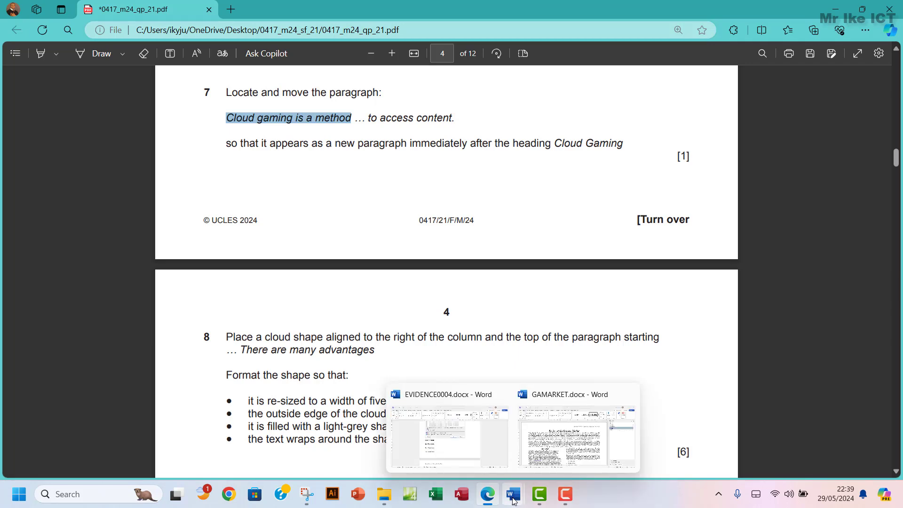
{"action": "left_click", "coordinate": [576, 438]}
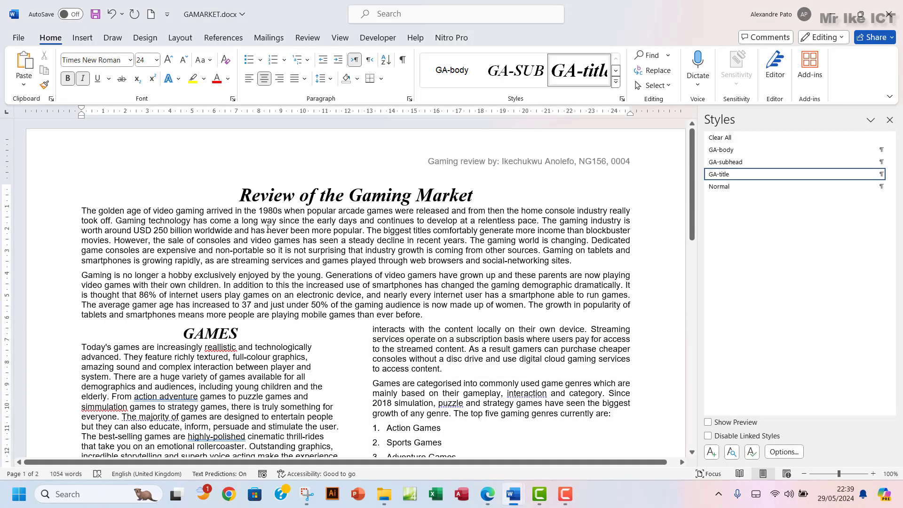
{"action": "key", "text": "ctrl+f"}
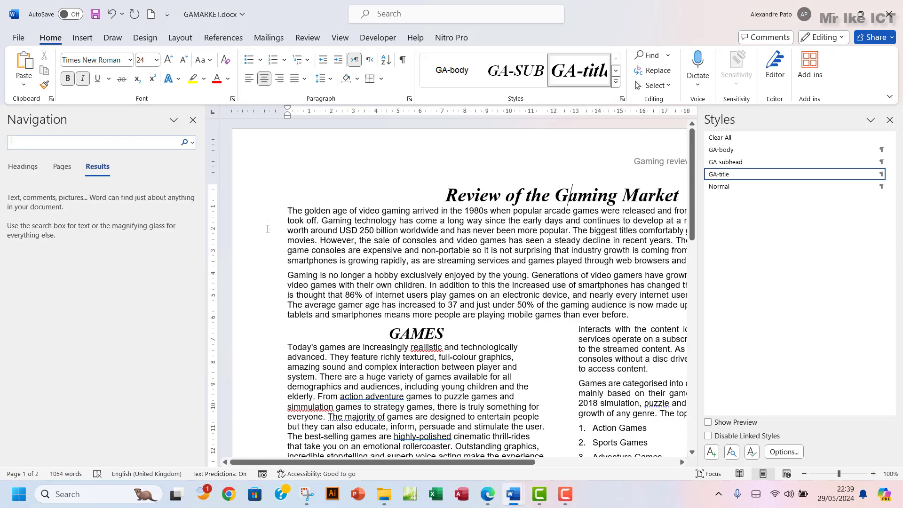
{"action": "key", "text": "ctrl+v"}
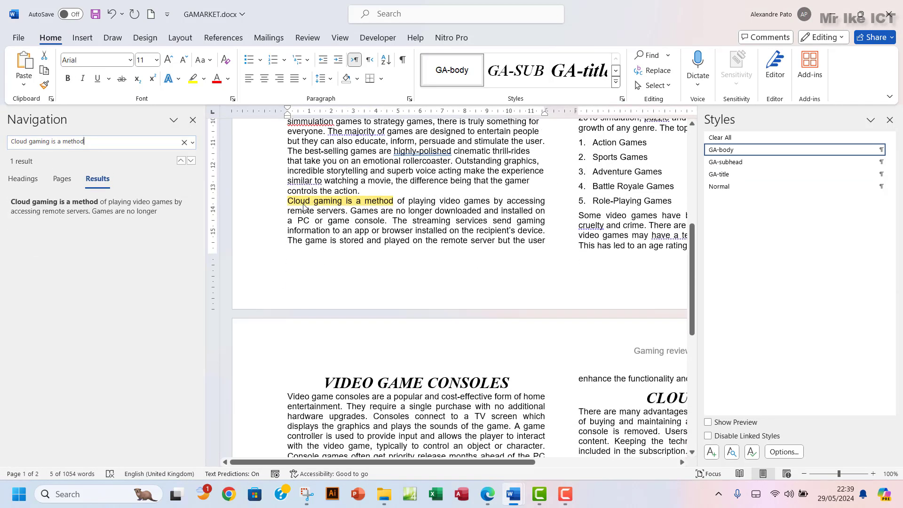
{"action": "scroll", "coordinate": [376, 211], "scroll_direction": "up", "scroll_amount": 4}
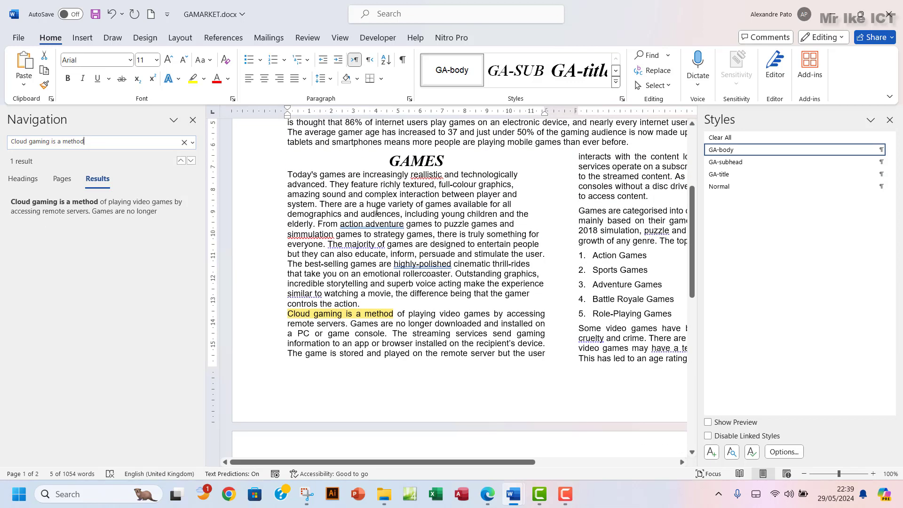
{"action": "left_click", "coordinate": [489, 501]}
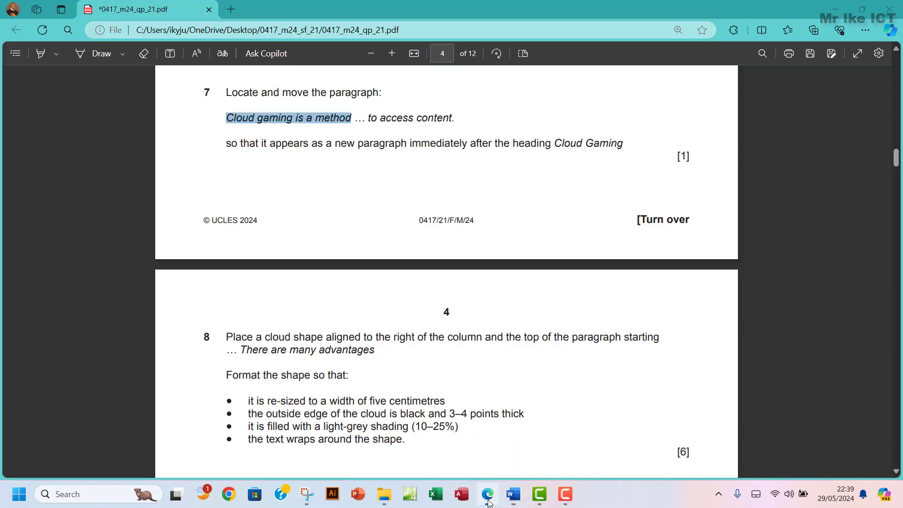
{"action": "left_click", "coordinate": [489, 502]}
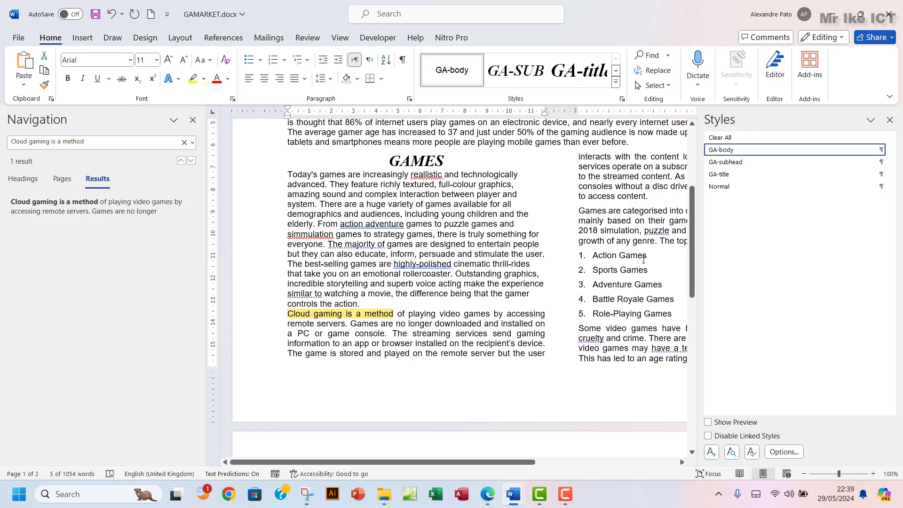
Close the Styles pane and select the whole Cloud gaming paragraph across both columns
{"action": "left_click", "coordinate": [888, 120]}
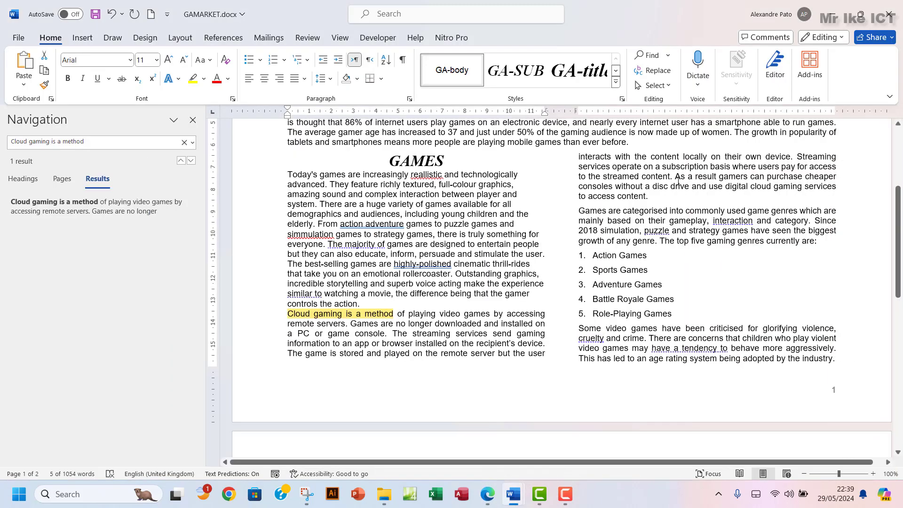
{"action": "left_click_drag", "start_coordinate": [579, 196], "coordinate": [653, 197]}
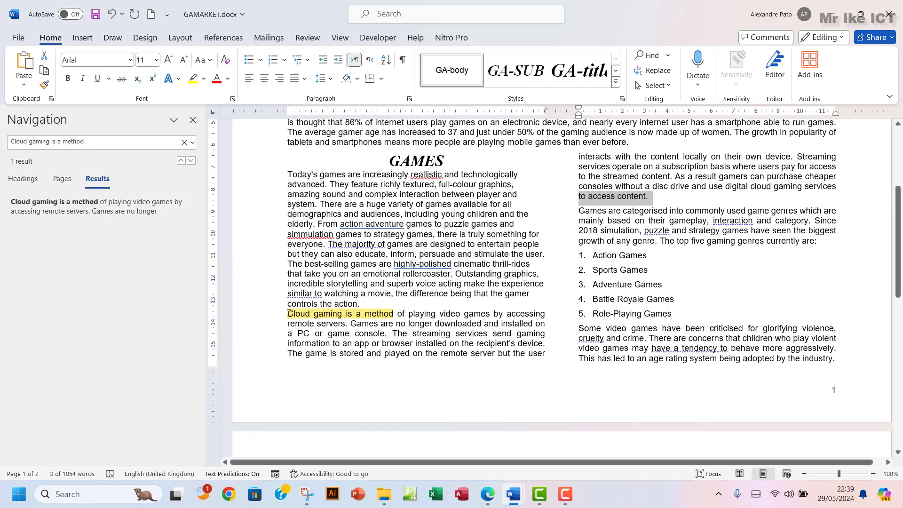
{"action": "left_click_drag", "start_coordinate": [292, 313], "coordinate": [572, 205]}
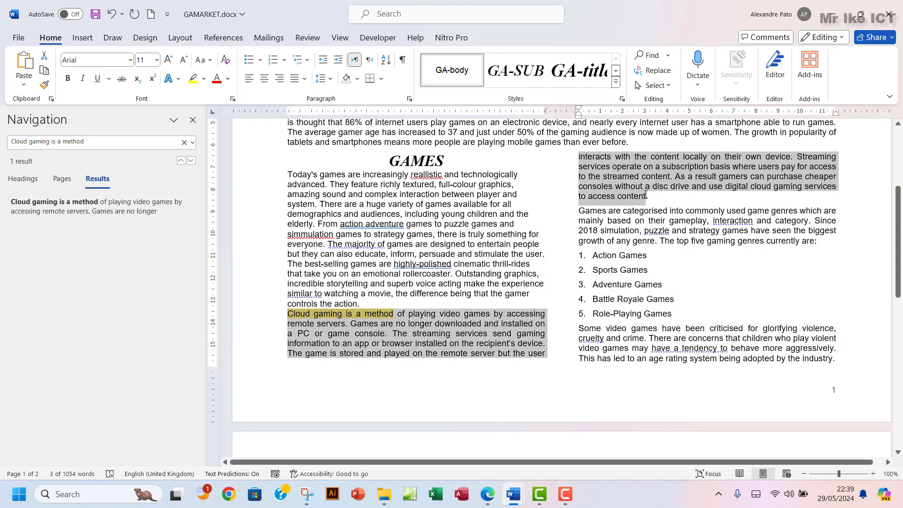
{"action": "left_click", "coordinate": [487, 495]}
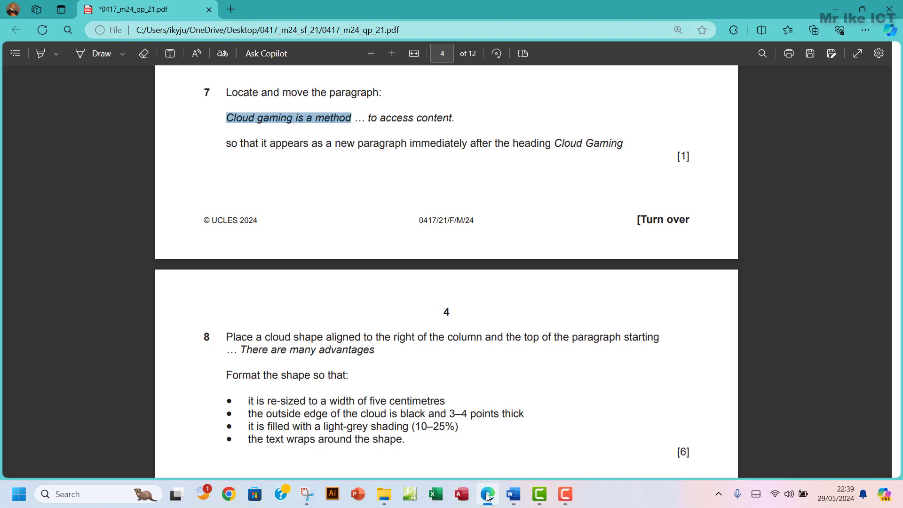
{"action": "left_click", "coordinate": [487, 495]}
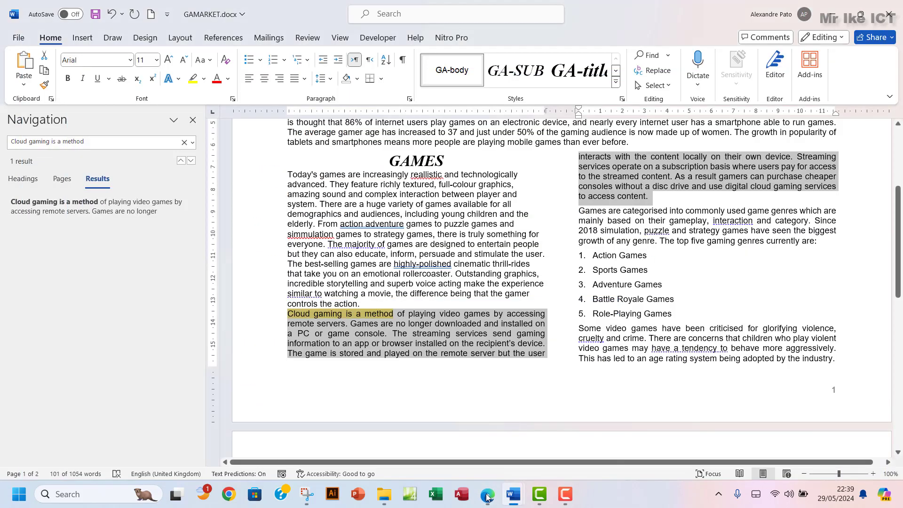
{"action": "scroll", "coordinate": [617, 393], "scroll_direction": "down", "scroll_amount": 5}
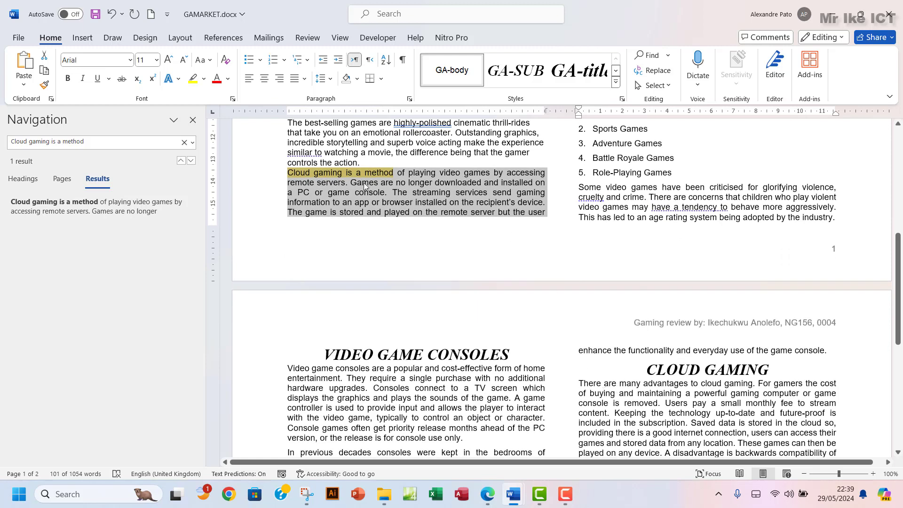
Undo the misplaced drag and cut the 'Cloud gaming is a method' paragraph from page 1
{"action": "left_click_drag", "start_coordinate": [361, 185], "coordinate": [588, 384]}
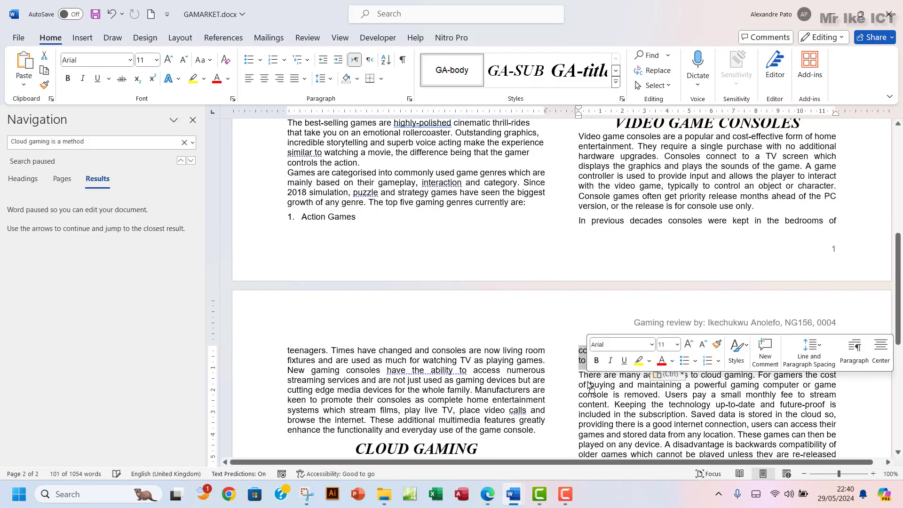
{"action": "scroll", "coordinate": [589, 387], "scroll_direction": "down", "scroll_amount": 1}
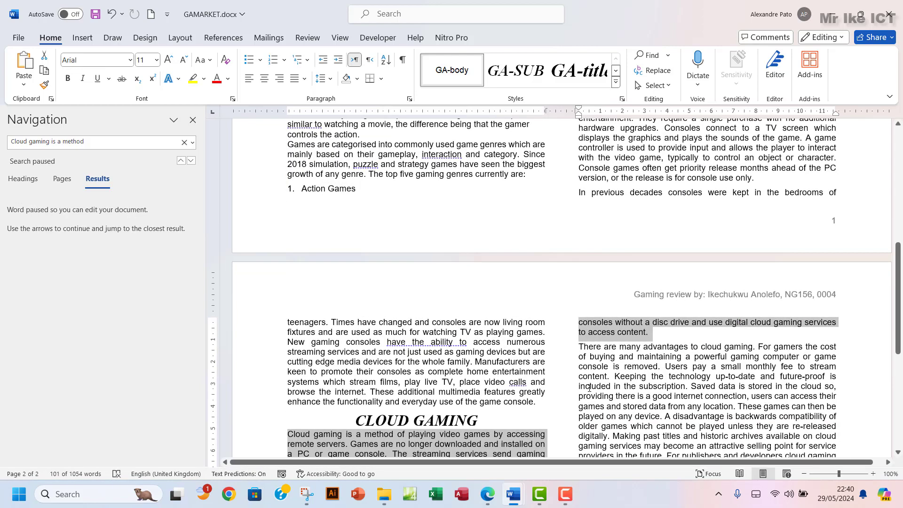
{"action": "scroll", "coordinate": [590, 390], "scroll_direction": "up", "scroll_amount": 4}
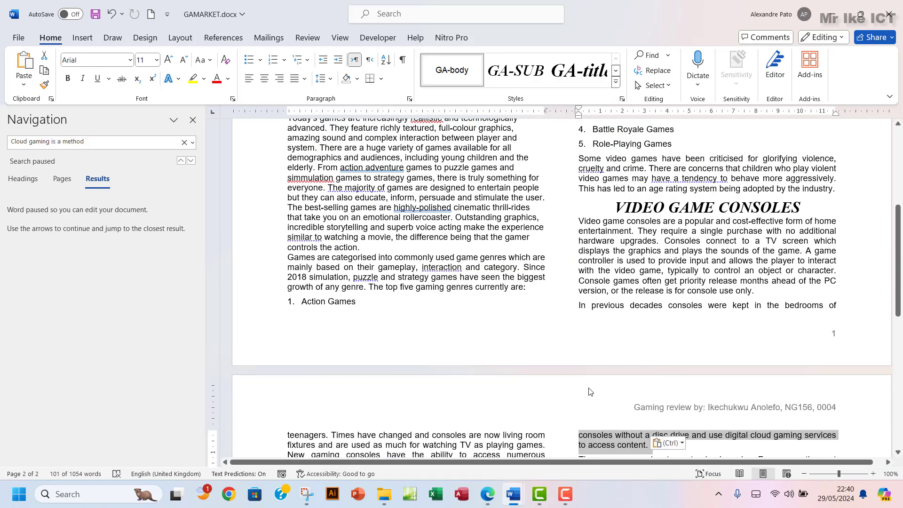
{"action": "scroll", "coordinate": [591, 391], "scroll_direction": "up", "scroll_amount": 8}
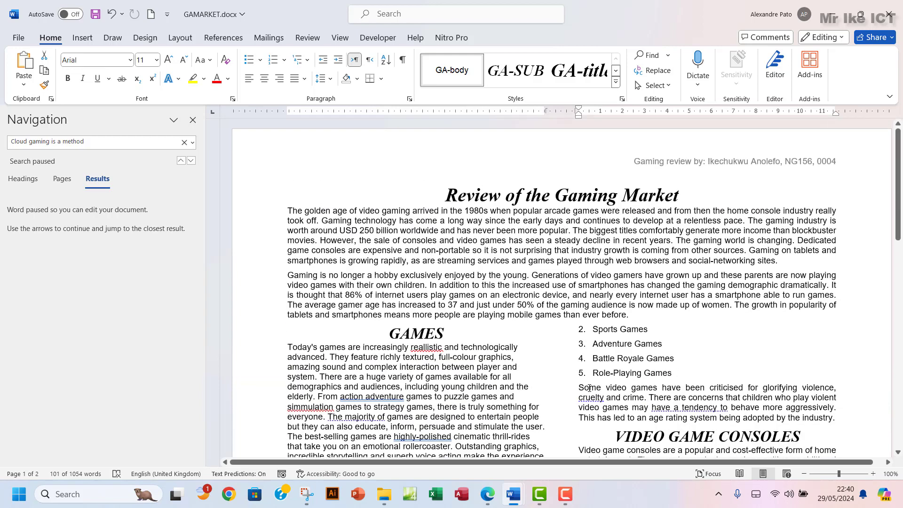
{"action": "key", "text": "ctrl+z"}
{"action": "scroll", "coordinate": [589, 388], "scroll_direction": "down", "scroll_amount": 9}
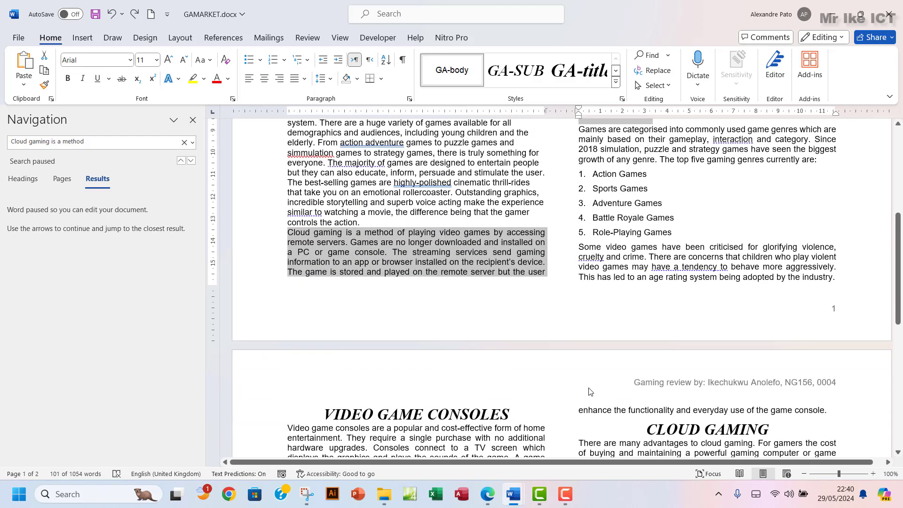
{"action": "key", "text": "ctrl+x"}
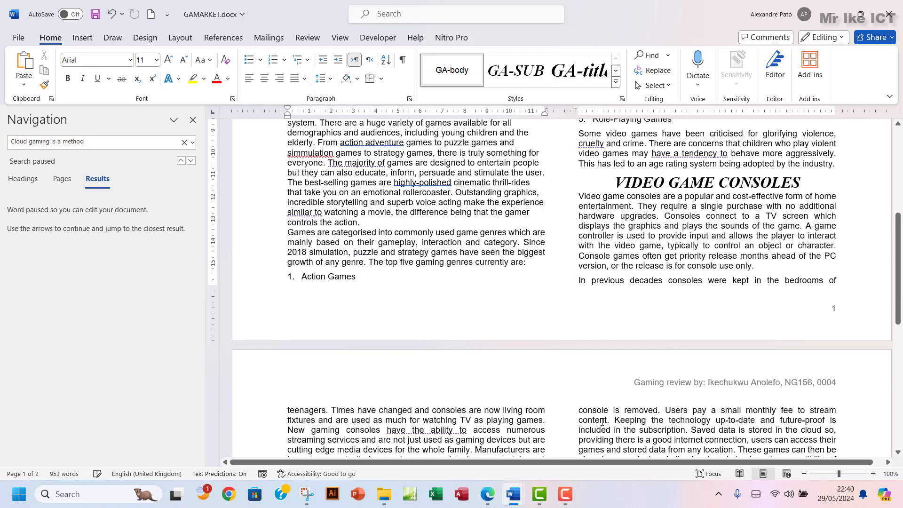
Paste the paragraph on a new line under the CLOUD GAMING heading and delete the leftover empty line
{"action": "scroll", "coordinate": [597, 404], "scroll_direction": "down", "scroll_amount": 4}
{"action": "scroll", "coordinate": [602, 417], "scroll_direction": "up", "scroll_amount": 6}
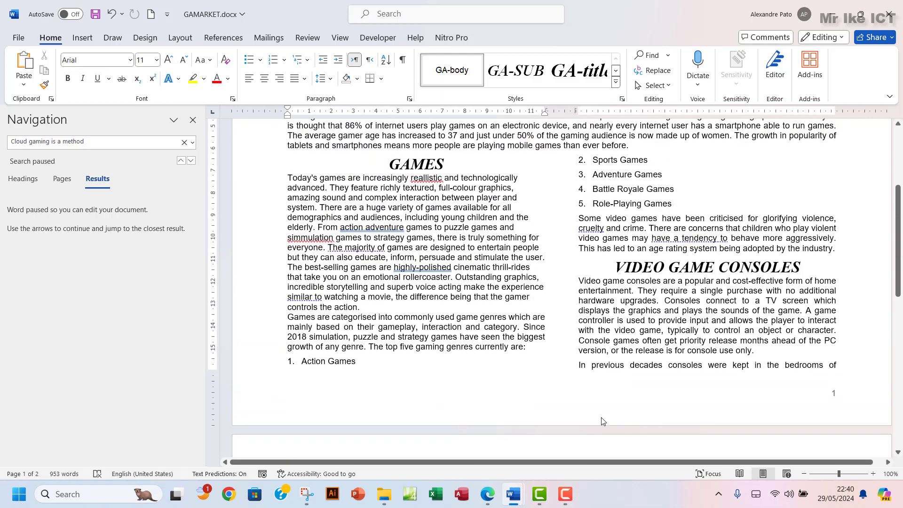
{"action": "scroll", "coordinate": [599, 384], "scroll_direction": "down", "scroll_amount": 14}
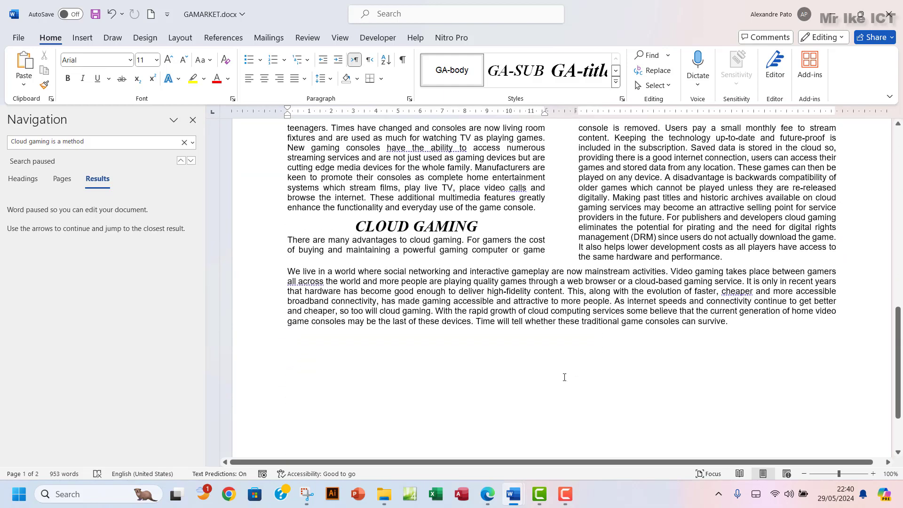
{"action": "left_click", "coordinate": [488, 494]}
{"action": "left_click", "coordinate": [488, 494]}
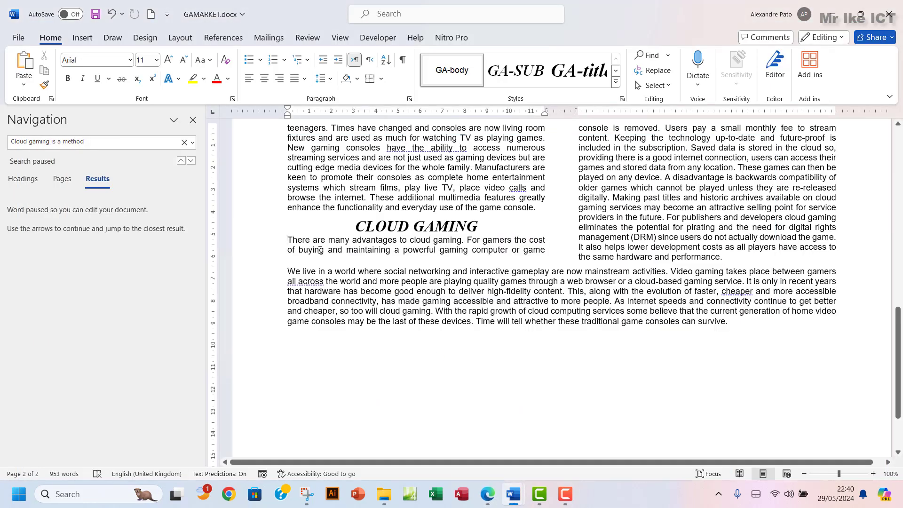
{"action": "key", "text": "Return"}
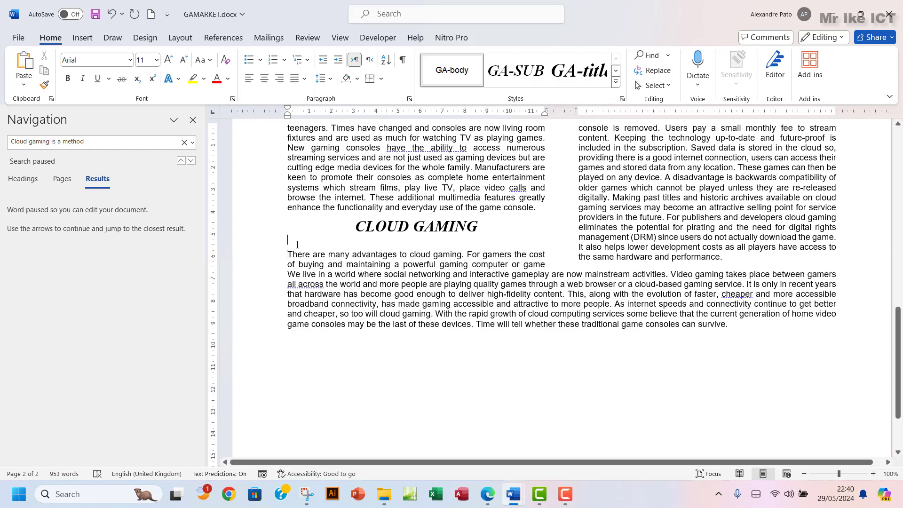
{"action": "left_click", "coordinate": [300, 243]}
{"action": "key", "text": "ctrl+v"}
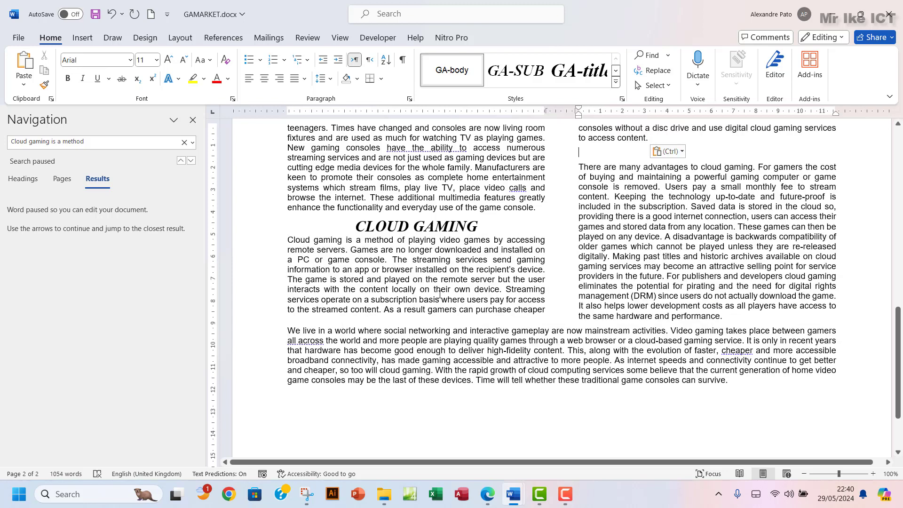
{"action": "scroll", "coordinate": [439, 294], "scroll_direction": "up", "scroll_amount": 3}
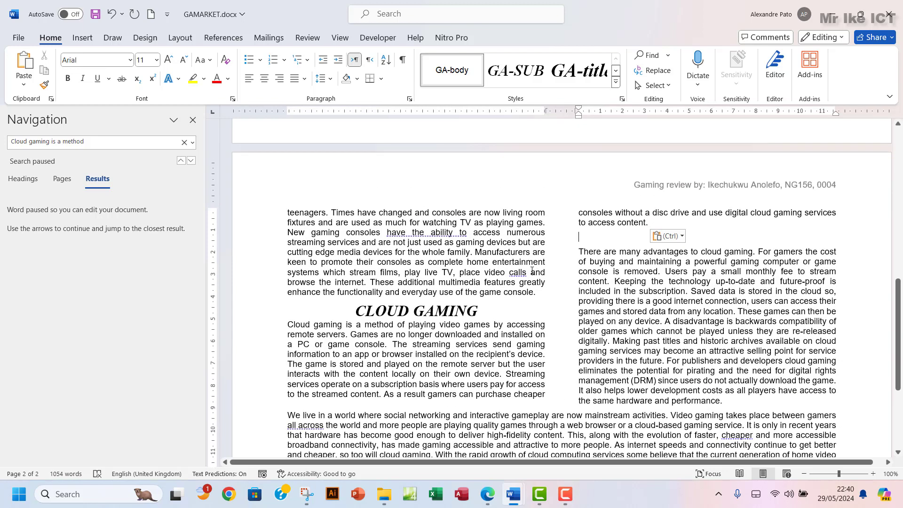
{"action": "key", "text": "BackSpace"}
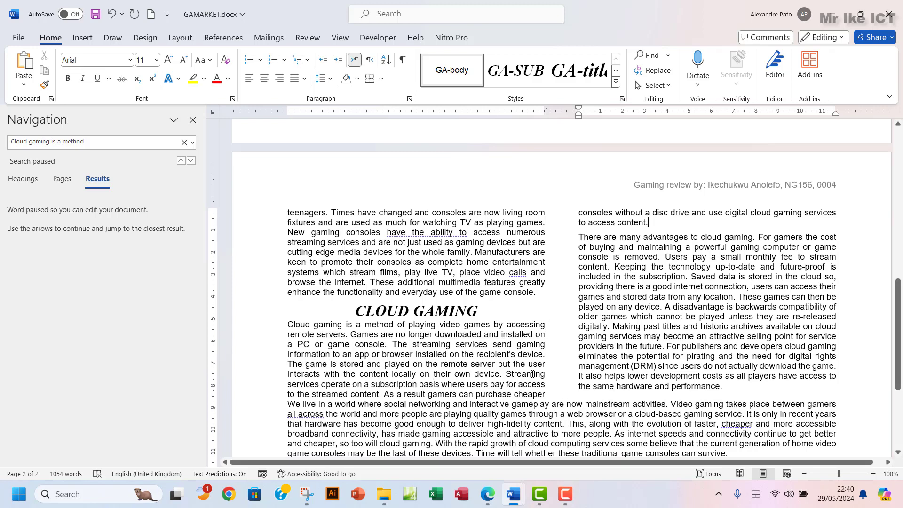
Scroll down the document and switch back to the exam paper in Edge
{"action": "scroll", "coordinate": [487, 373], "scroll_direction": "down", "scroll_amount": 1}
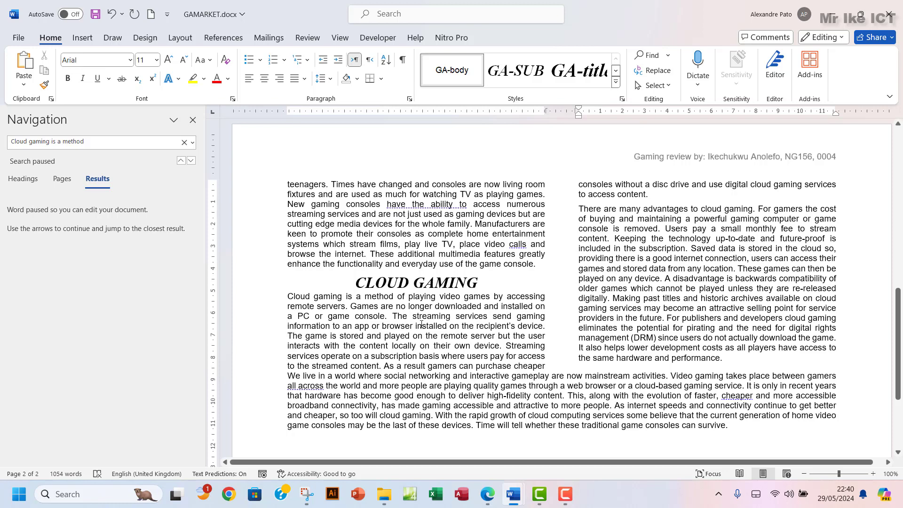
{"action": "scroll", "coordinate": [422, 324], "scroll_direction": "down", "scroll_amount": 2}
{"action": "scroll", "coordinate": [422, 324], "scroll_direction": "down", "scroll_amount": 1}
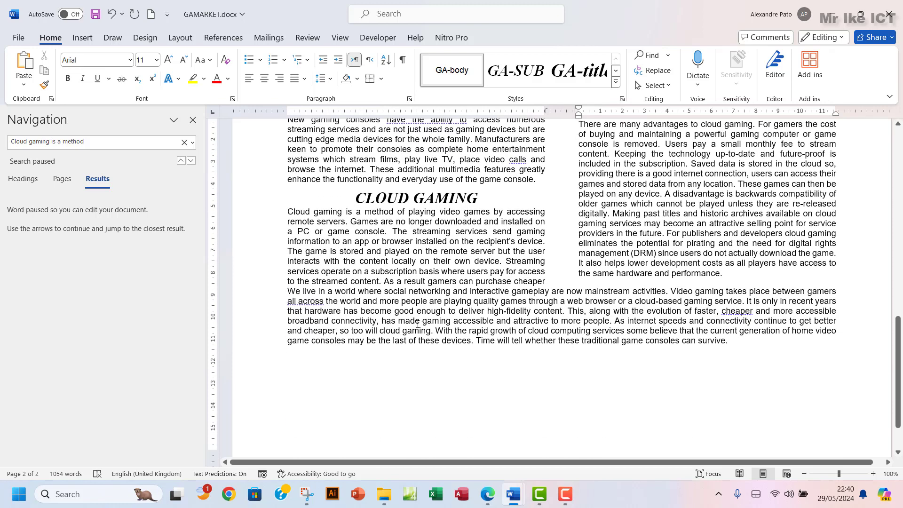
{"action": "key", "text": "alt+Tab"}
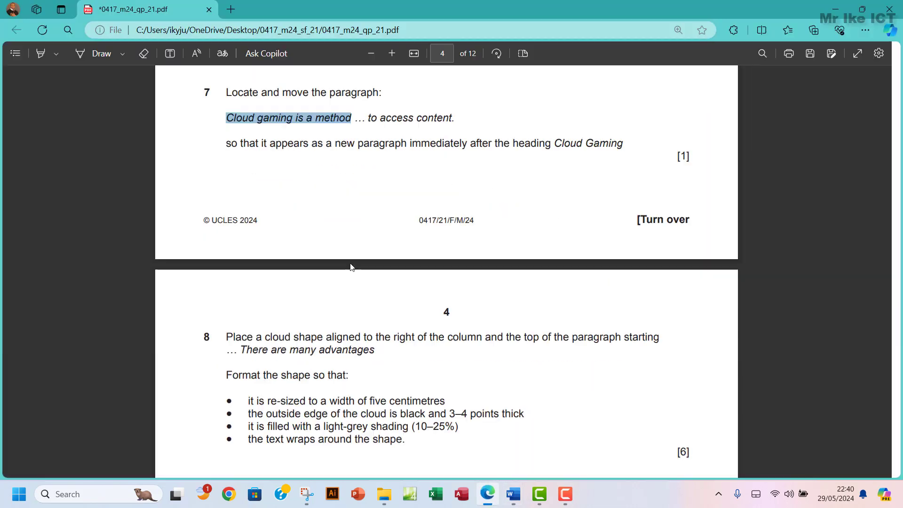
Highlight question 7's full text in green, then scroll down to questions 8 and 9
{"action": "scroll", "coordinate": [354, 272], "scroll_direction": "down", "scroll_amount": 1}
{"action": "scroll", "coordinate": [353, 271], "scroll_direction": "up", "scroll_amount": 4}
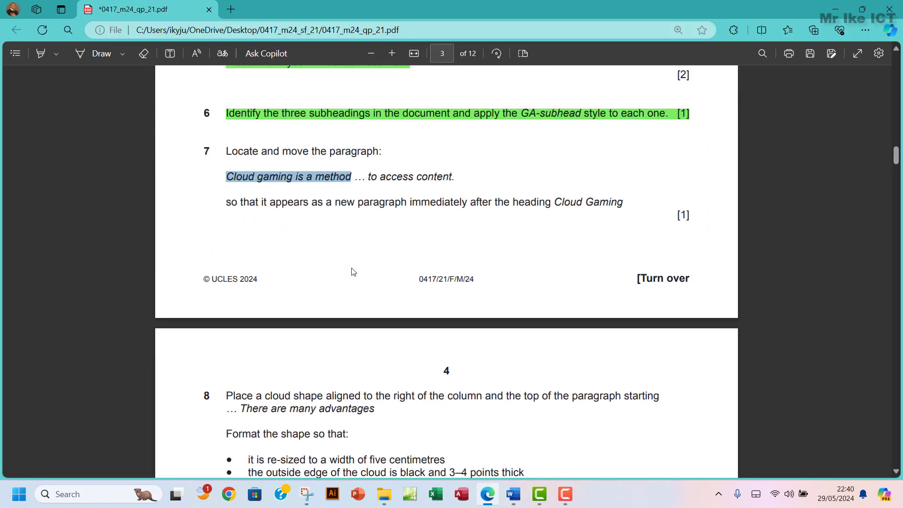
{"action": "scroll", "coordinate": [353, 272], "scroll_direction": "down", "scroll_amount": 1}
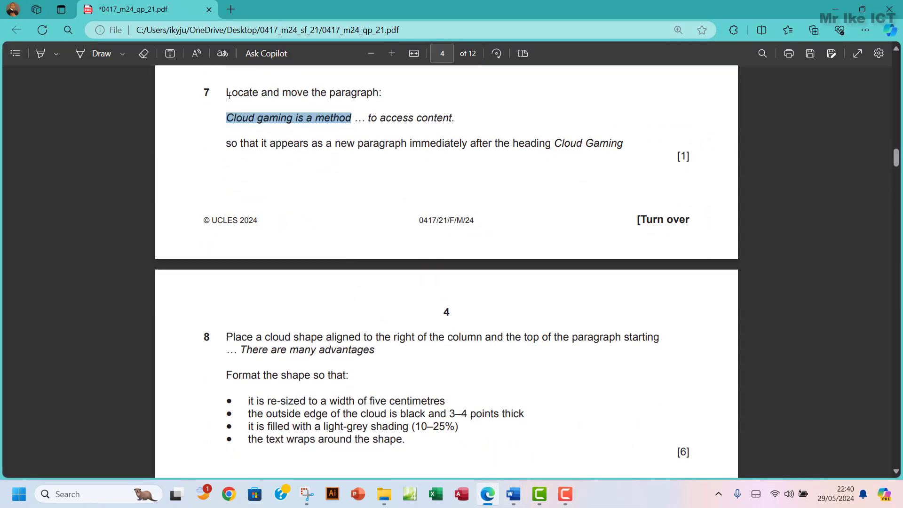
{"action": "left_click_drag", "start_coordinate": [226, 92], "coordinate": [624, 146]}
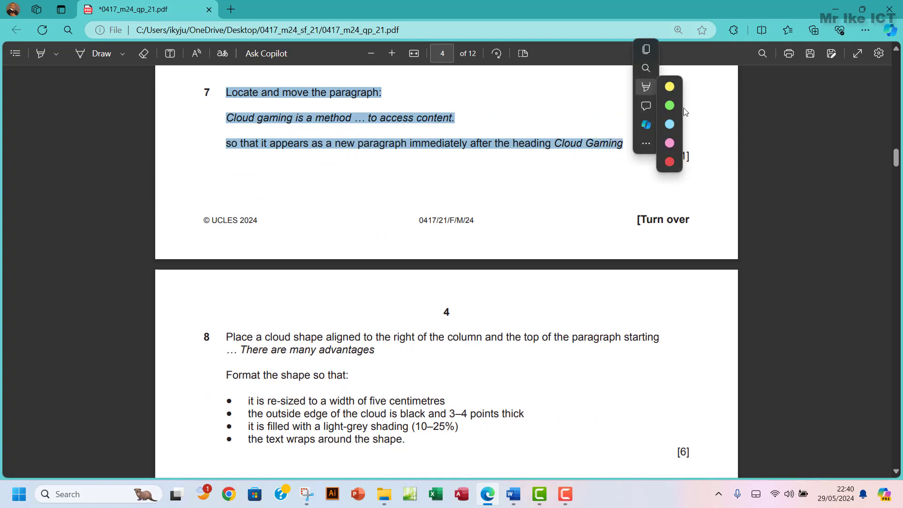
{"action": "left_click", "coordinate": [670, 103]}
{"action": "scroll", "coordinate": [434, 190], "scroll_direction": "down", "scroll_amount": 3}
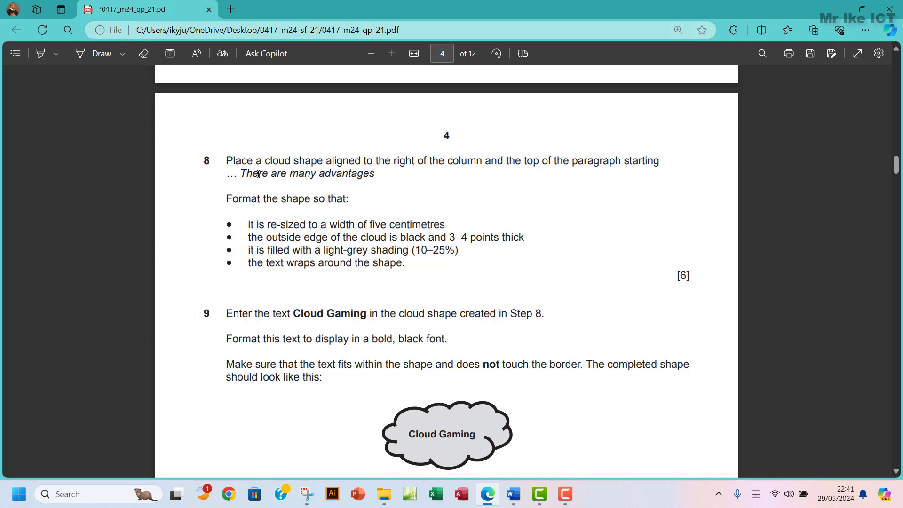
Mark 'There are many advantages' in the exam PDF, then bring GAMARKET.docx back up in Word
{"action": "left_click_drag", "start_coordinate": [245, 174], "coordinate": [325, 174]}
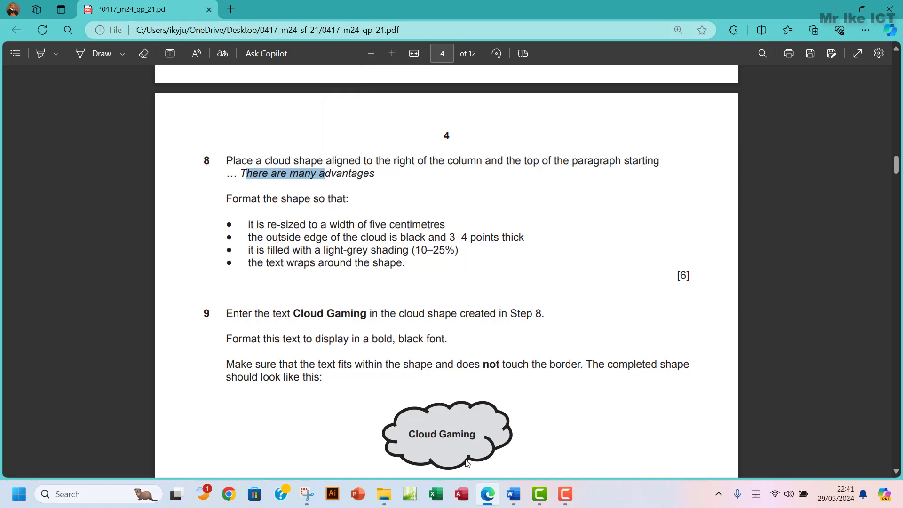
{"action": "mouse_move", "coordinate": [513, 494]}
{"action": "left_click", "coordinate": [563, 437]}
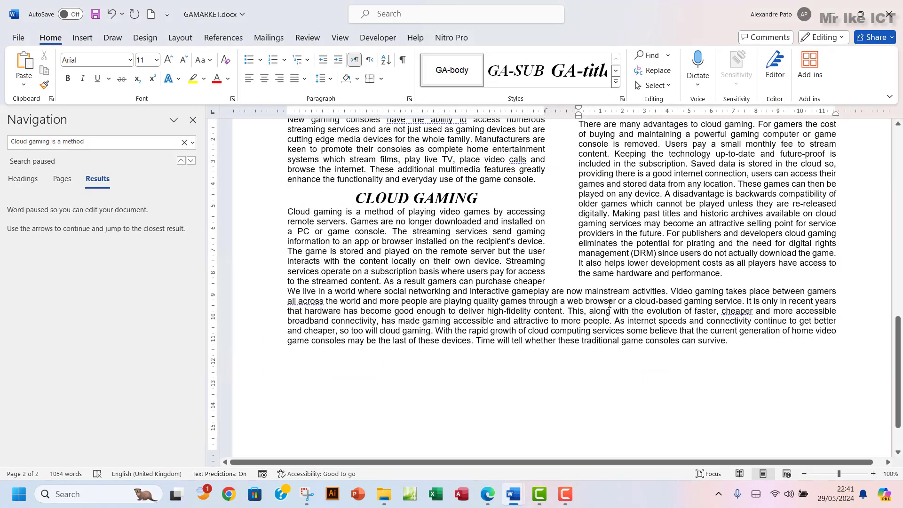
Draw a cloud shape in the right column beside the 'There are many advantages' paragraph
{"action": "scroll", "coordinate": [610, 303], "scroll_direction": "up", "scroll_amount": 5}
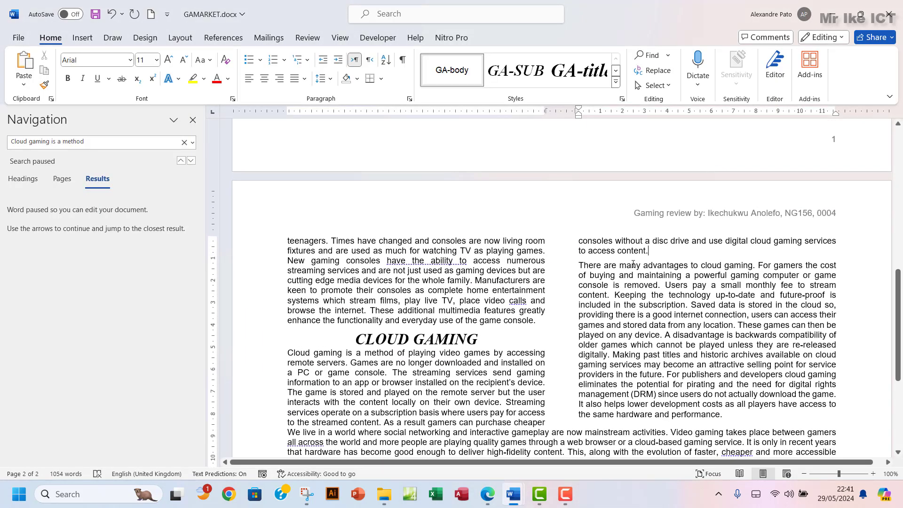
{"action": "left_click_drag", "start_coordinate": [590, 268], "coordinate": [677, 266]}
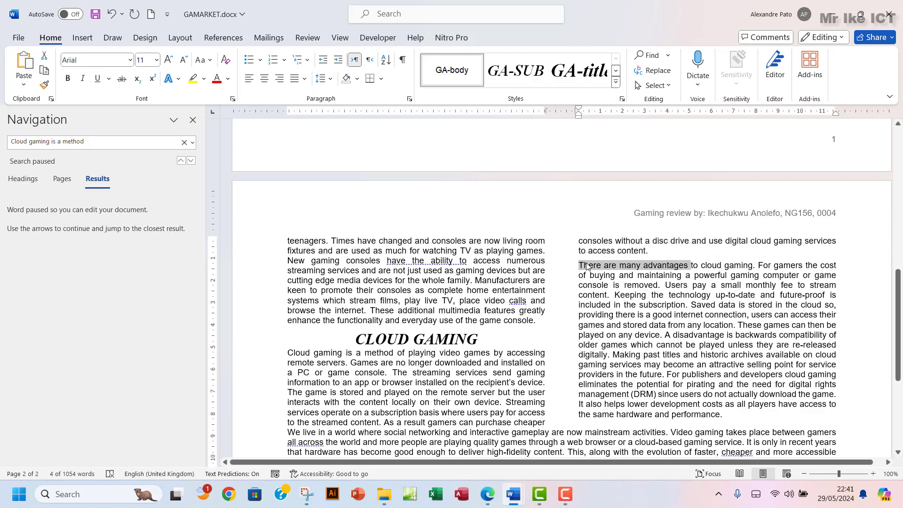
{"action": "left_click", "coordinate": [838, 266]}
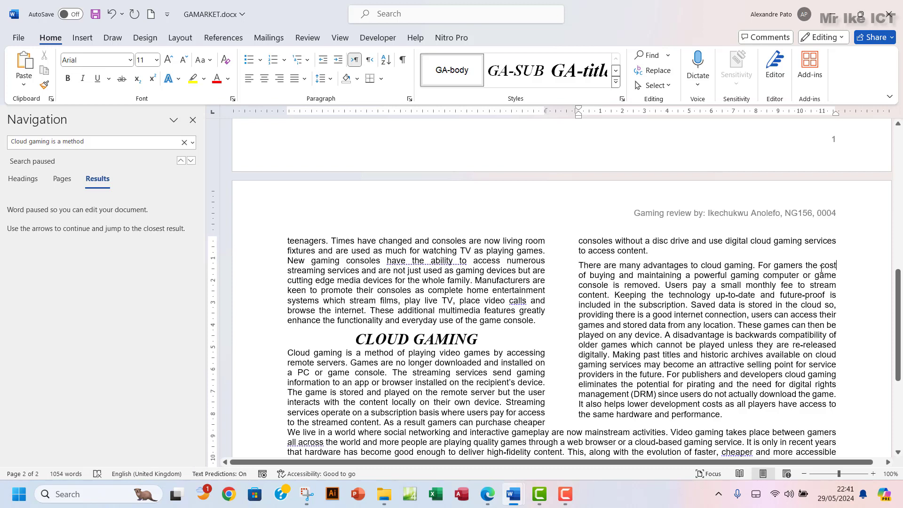
{"action": "left_click", "coordinate": [83, 38]}
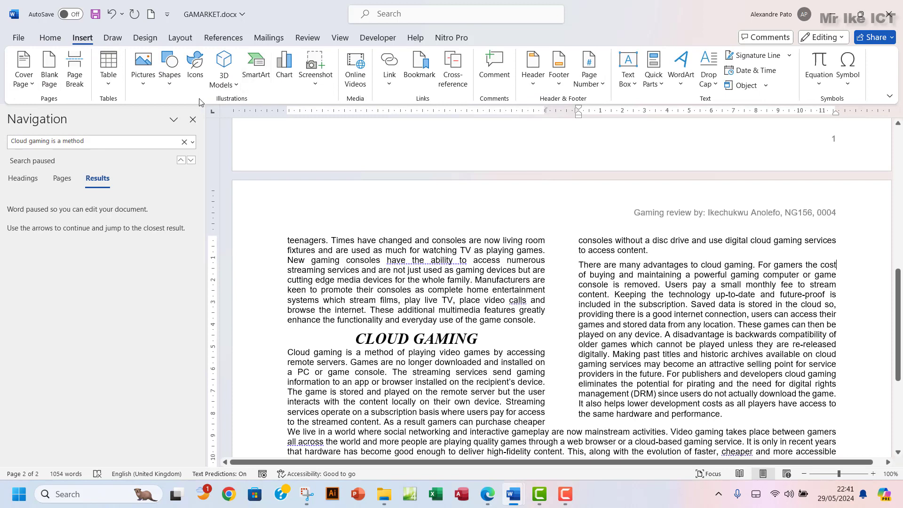
{"action": "left_click", "coordinate": [169, 75]}
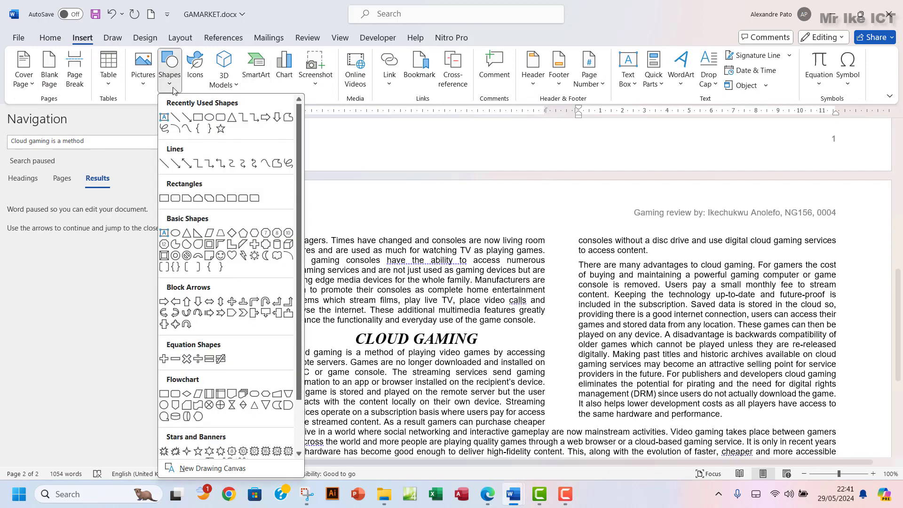
{"action": "left_click", "coordinate": [277, 256]}
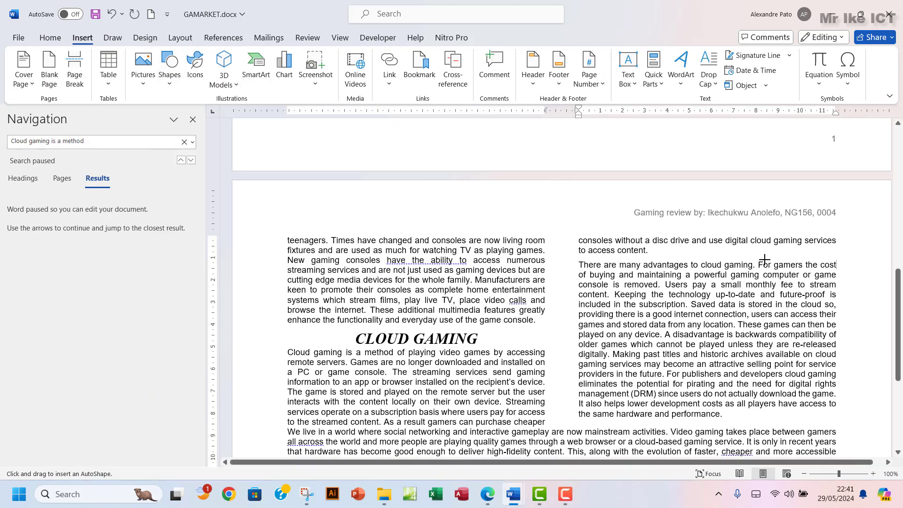
{"action": "left_click_drag", "start_coordinate": [765, 256], "coordinate": [868, 317]}
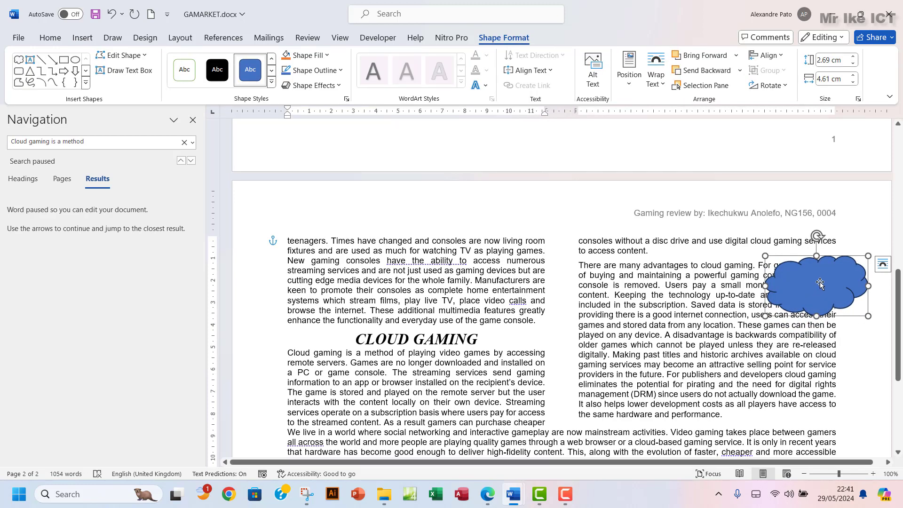
Give the cloud Square text wrapping, move it to the paragraph's top right, and check the exam paper
{"action": "left_click", "coordinate": [883, 265]}
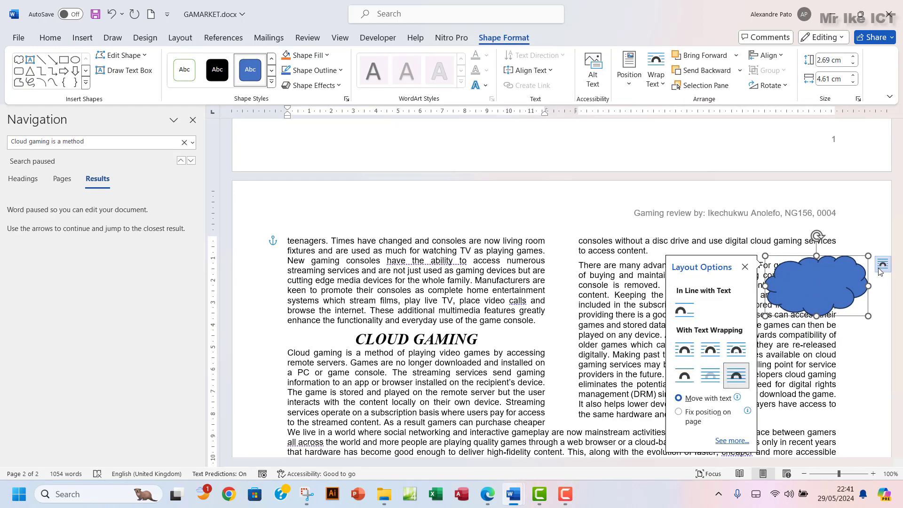
{"action": "left_click", "coordinate": [684, 350]}
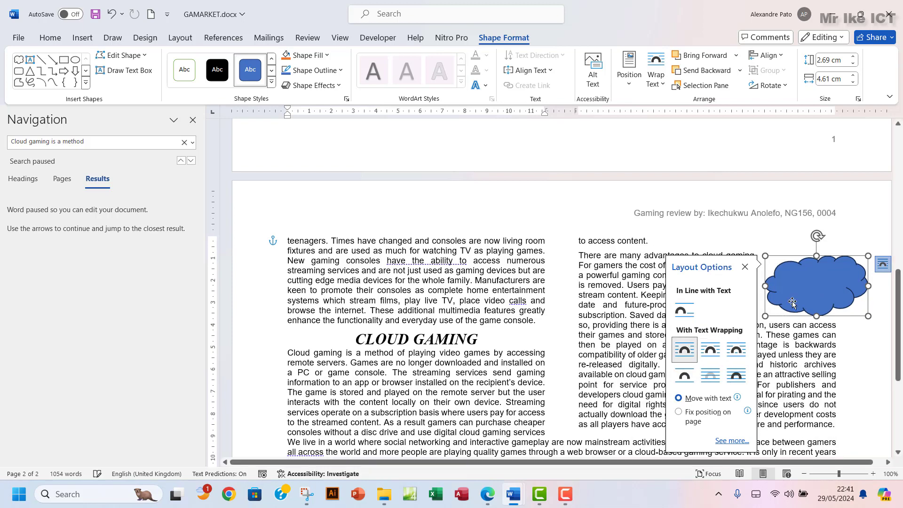
{"action": "left_click_drag", "start_coordinate": [836, 259], "coordinate": [804, 255]}
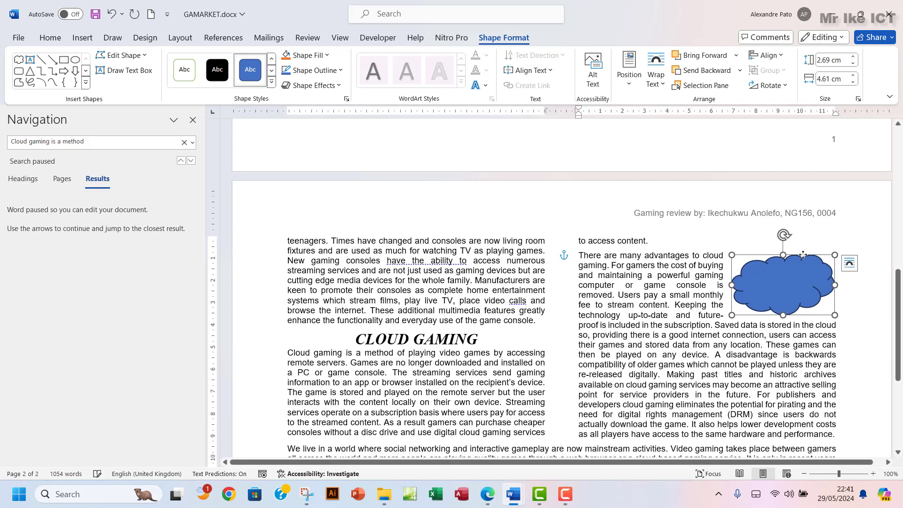
{"action": "left_click", "coordinate": [488, 503]}
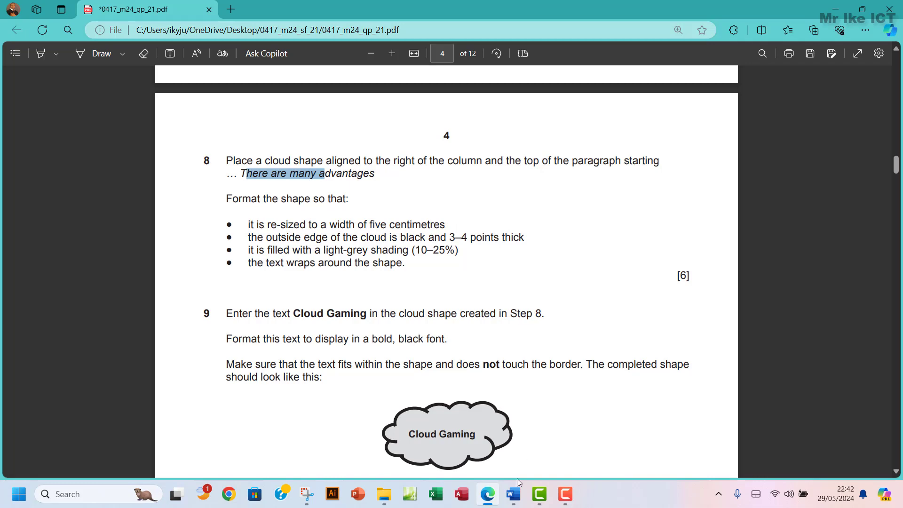
Widen the cloud shape to 5 cm (2.69 cm tall) and recheck the exam paper
{"action": "mouse_move", "coordinate": [513, 493]}
{"action": "left_click", "coordinate": [560, 425]}
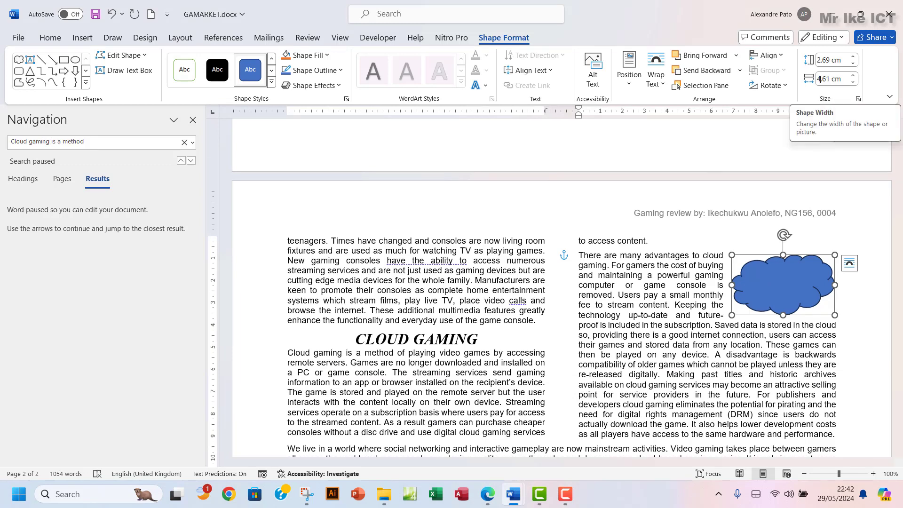
{"action": "left_click", "coordinate": [854, 75]}
{"action": "left_click", "coordinate": [854, 76]}
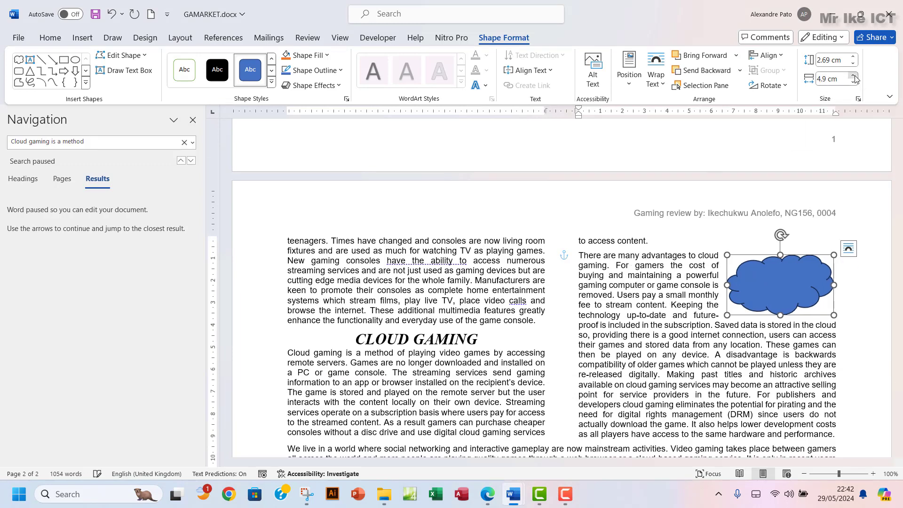
{"action": "left_click", "coordinate": [854, 76]}
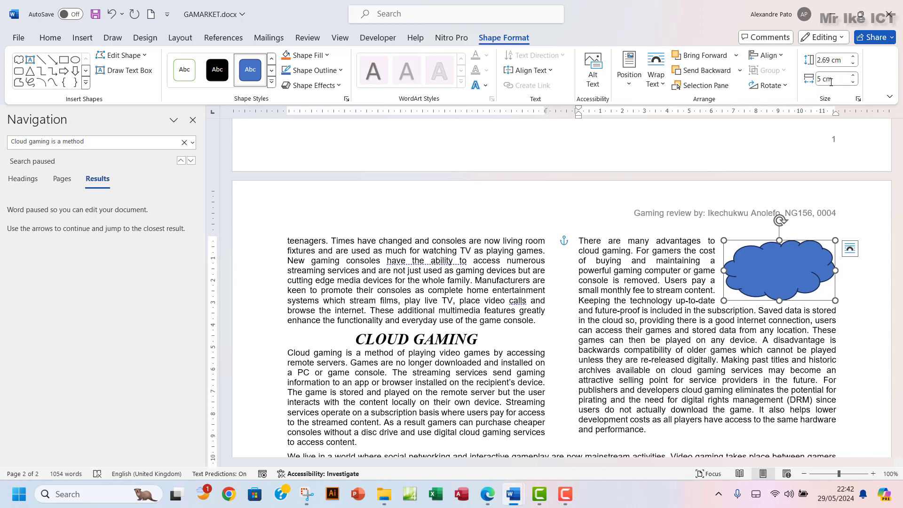
{"action": "left_click", "coordinate": [487, 494]}
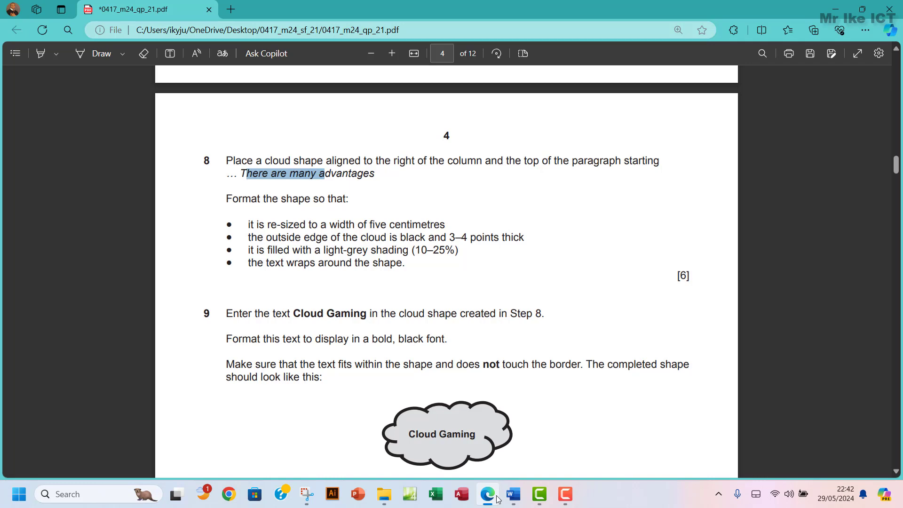
{"action": "left_click", "coordinate": [513, 494]}
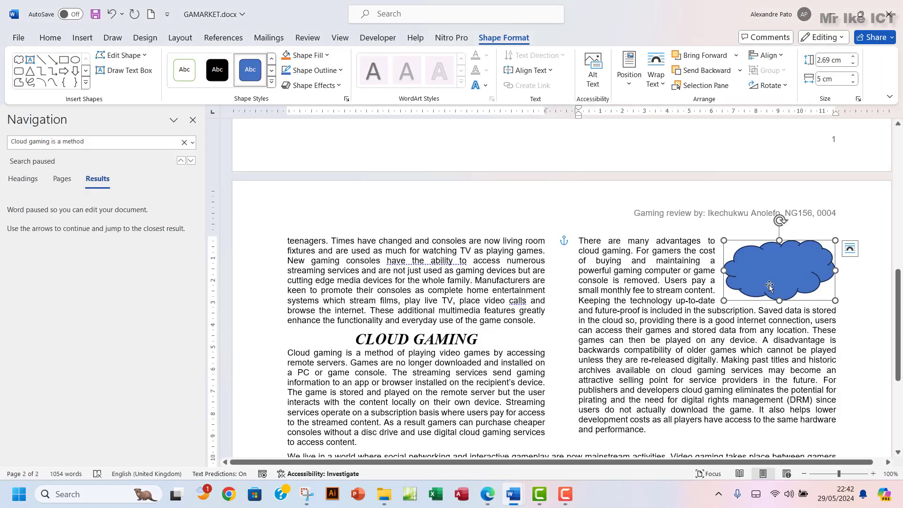
Give the cloud a black outline
{"action": "left_click", "coordinate": [331, 71]}
{"action": "left_click", "coordinate": [295, 126]}
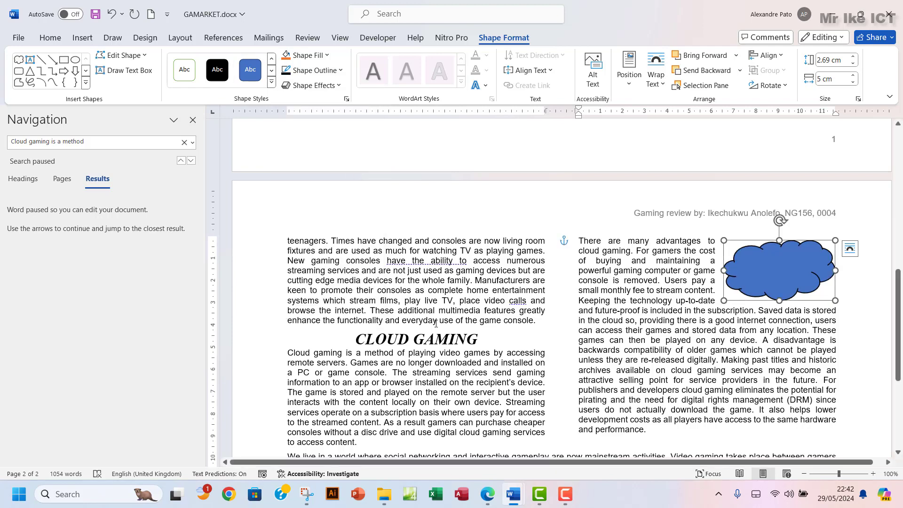
{"action": "left_click", "coordinate": [490, 497]}
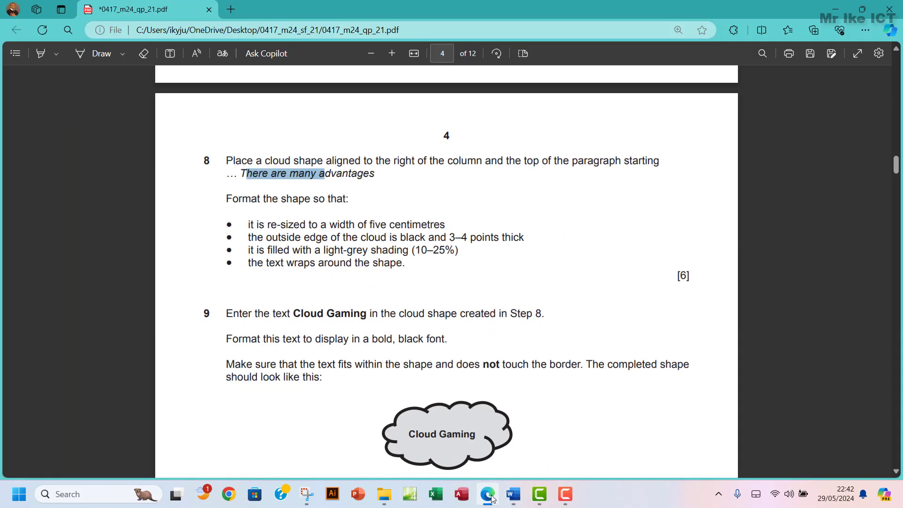
Set the cloud outline weight to 3 pt and check the exam paper
{"action": "left_click", "coordinate": [513, 494]}
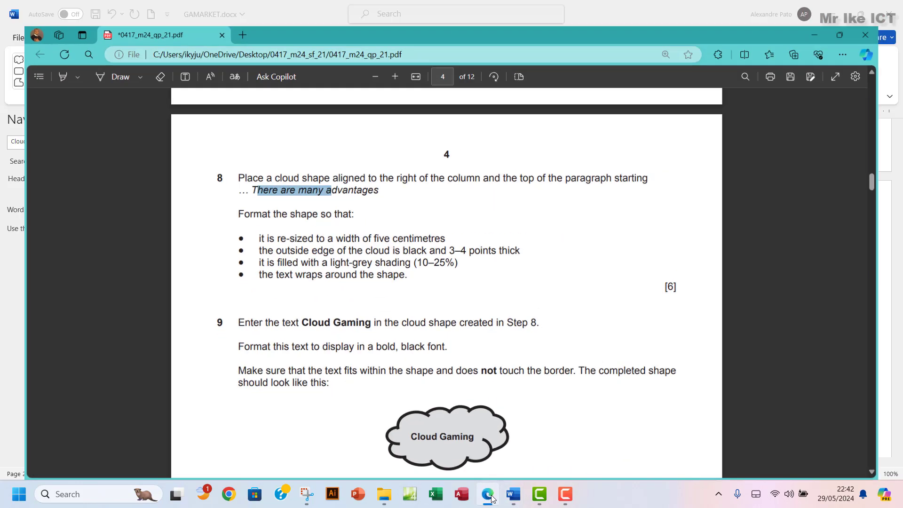
{"action": "left_click", "coordinate": [314, 70]}
{"action": "mouse_move", "coordinate": [350, 256]}
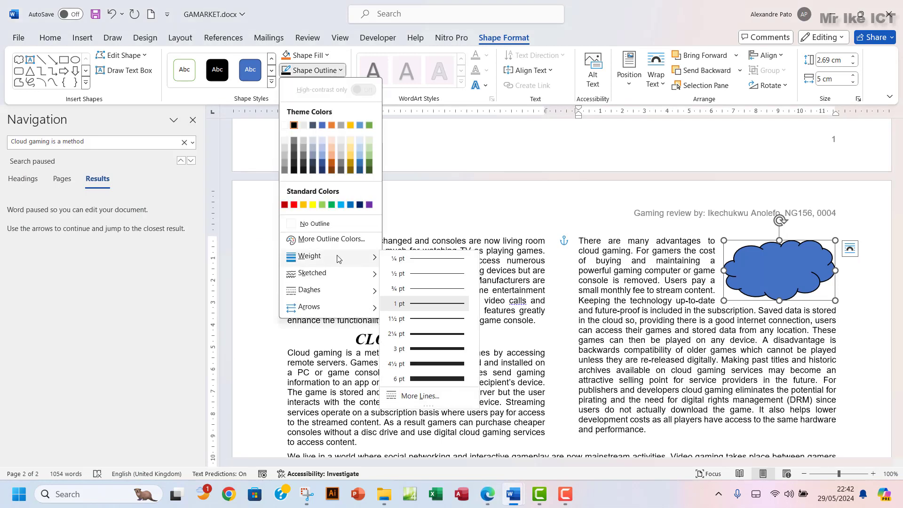
{"action": "left_click", "coordinate": [449, 353]}
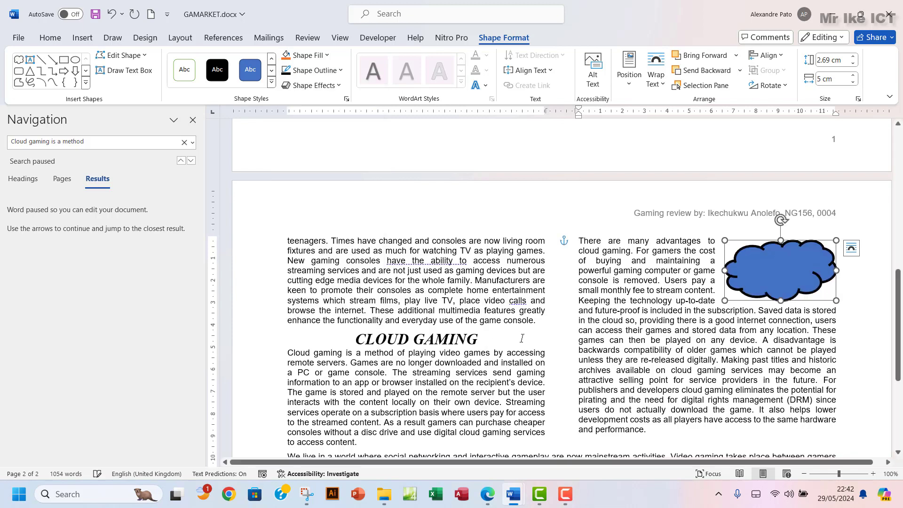
{"action": "left_click", "coordinate": [489, 502]}
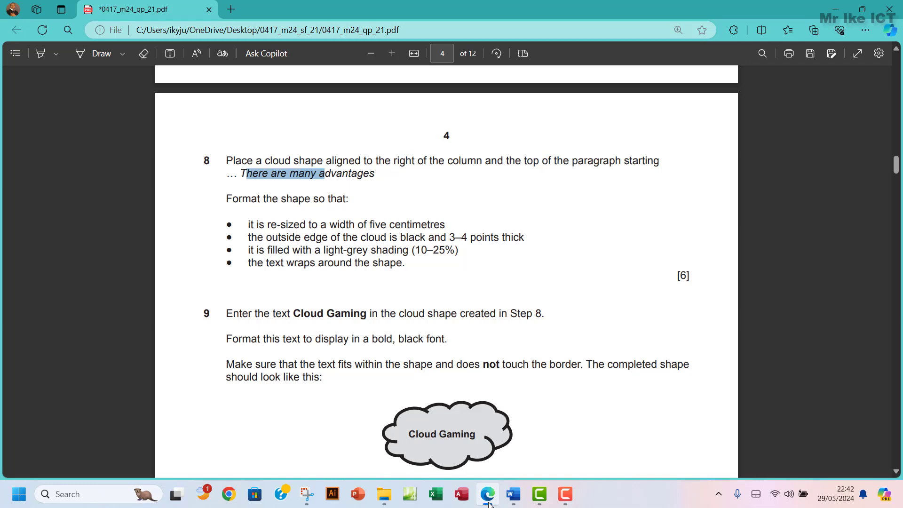
Fill the cloud with White, Background 1, Darker 25% grey
{"action": "left_click", "coordinate": [489, 501]}
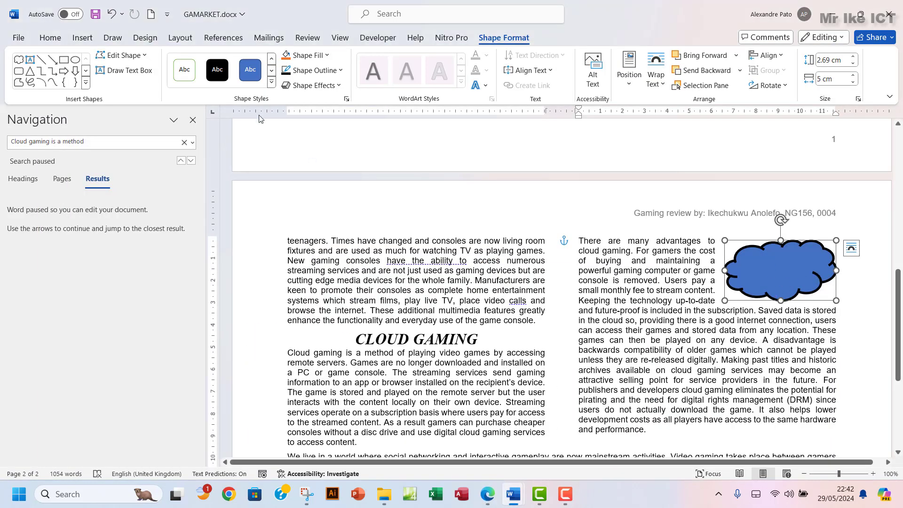
{"action": "left_click", "coordinate": [325, 55]}
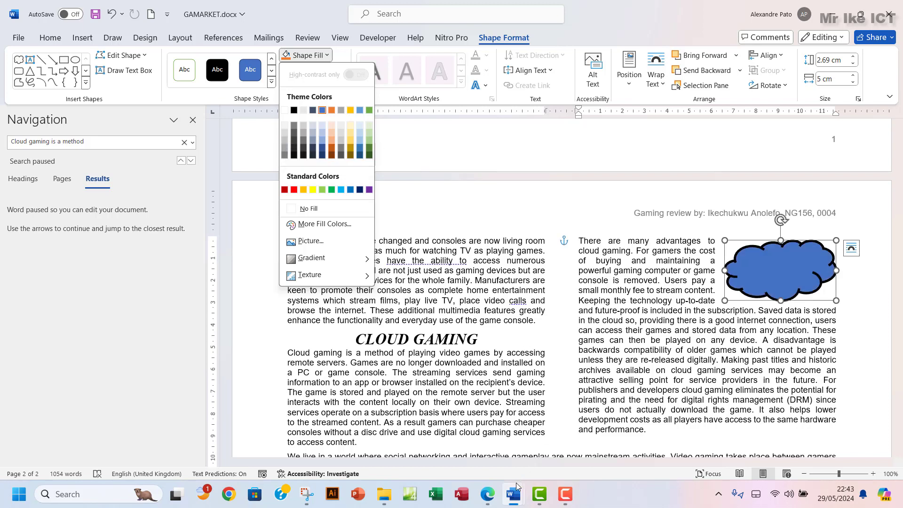
{"action": "left_click", "coordinate": [488, 499]}
{"action": "left_click", "coordinate": [487, 497]}
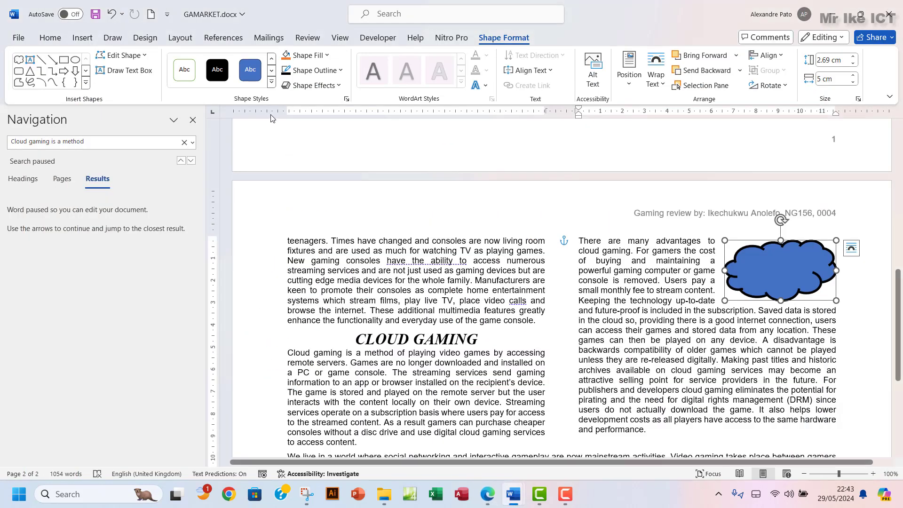
{"action": "left_click", "coordinate": [308, 56]}
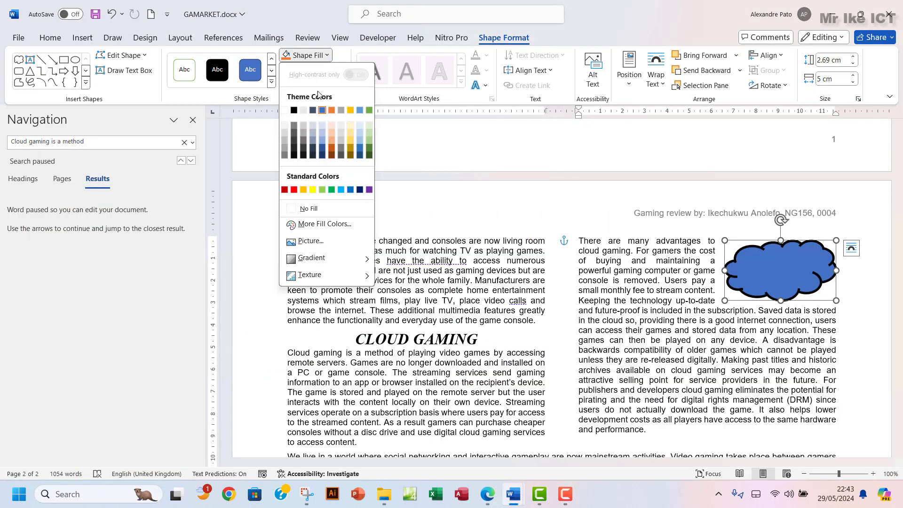
{"action": "left_click", "coordinate": [286, 141]}
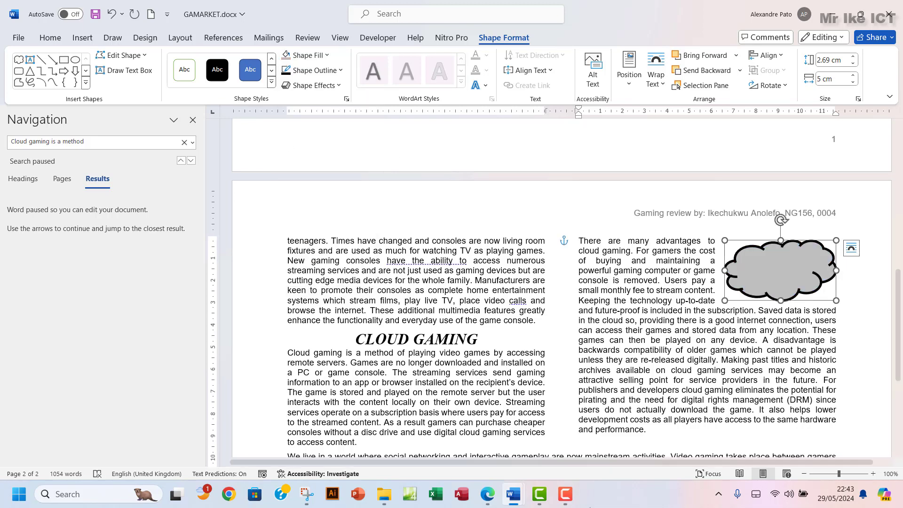
{"action": "left_click", "coordinate": [494, 499]}
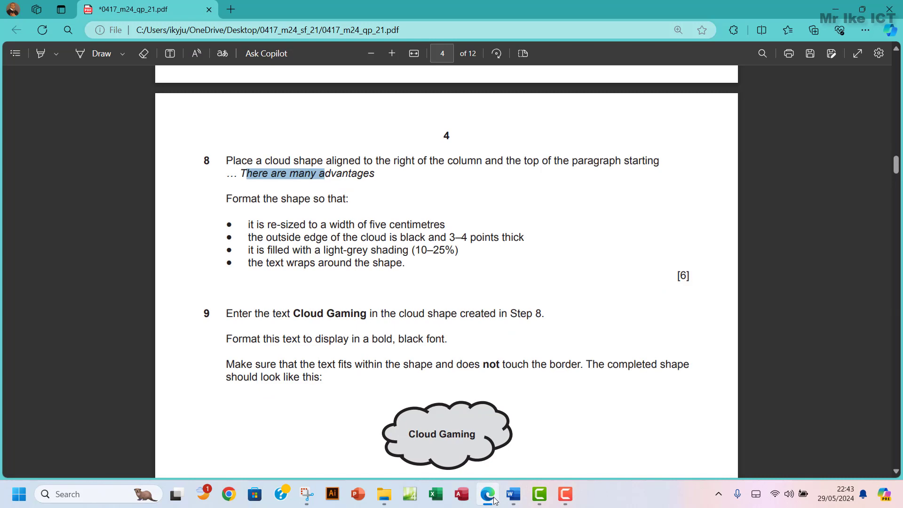
Highlight question 8's instructions green in the exam PDF
{"action": "left_click", "coordinate": [493, 499]}
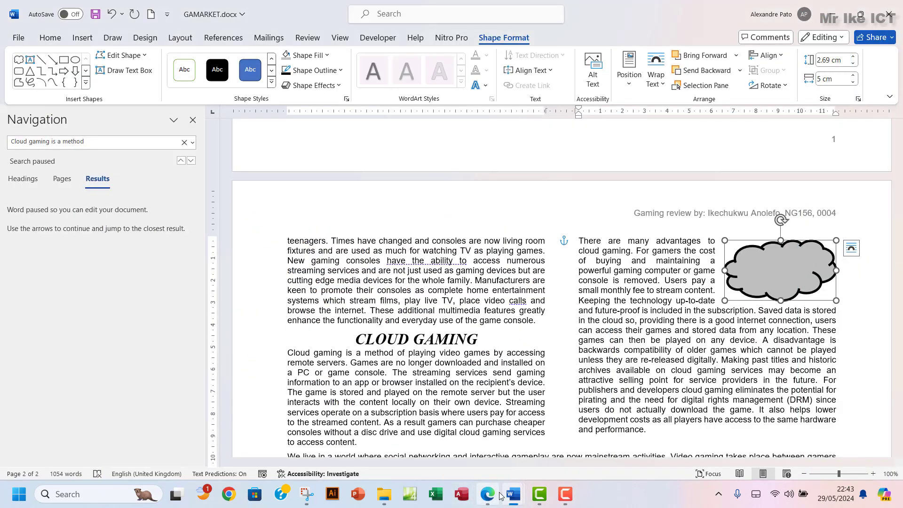
{"action": "mouse_move", "coordinate": [488, 493]}
{"action": "left_click", "coordinate": [426, 398]}
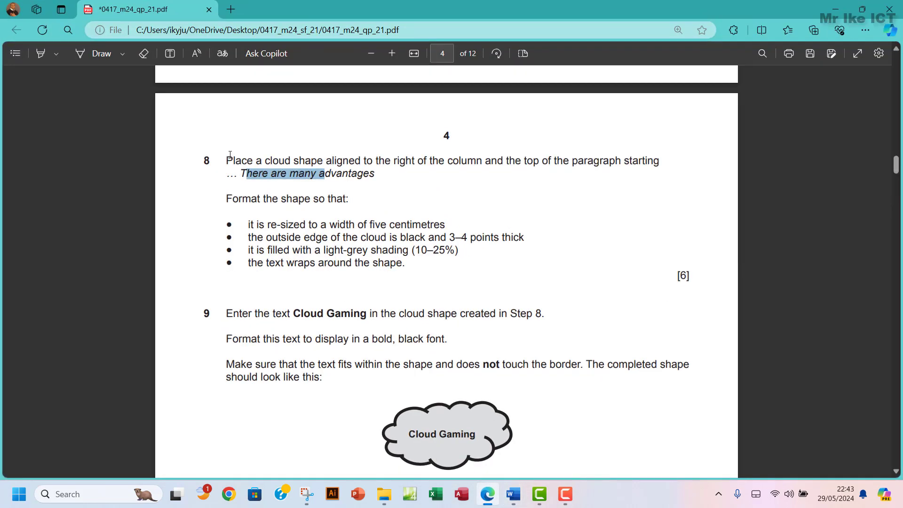
{"action": "left_click_drag", "start_coordinate": [227, 157], "coordinate": [416, 263]}
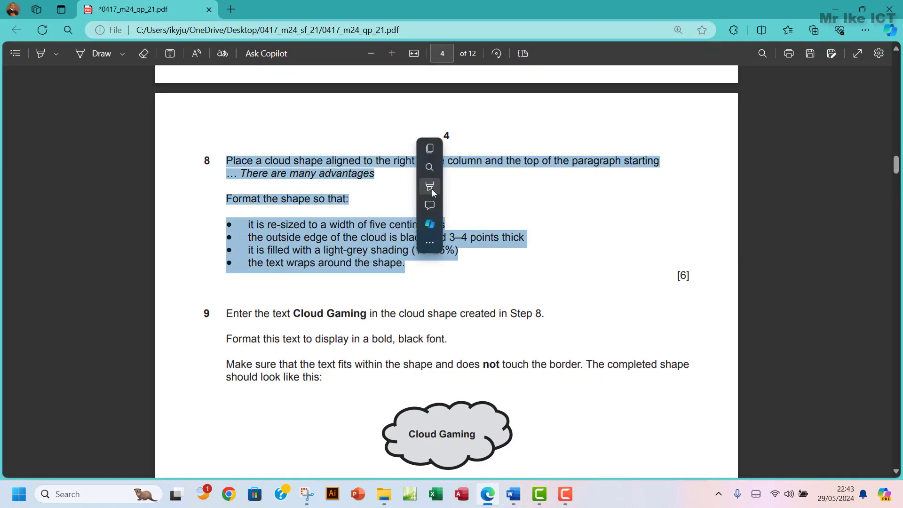
{"action": "mouse_move", "coordinate": [433, 188]}
{"action": "mouse_move", "coordinate": [510, 188]}
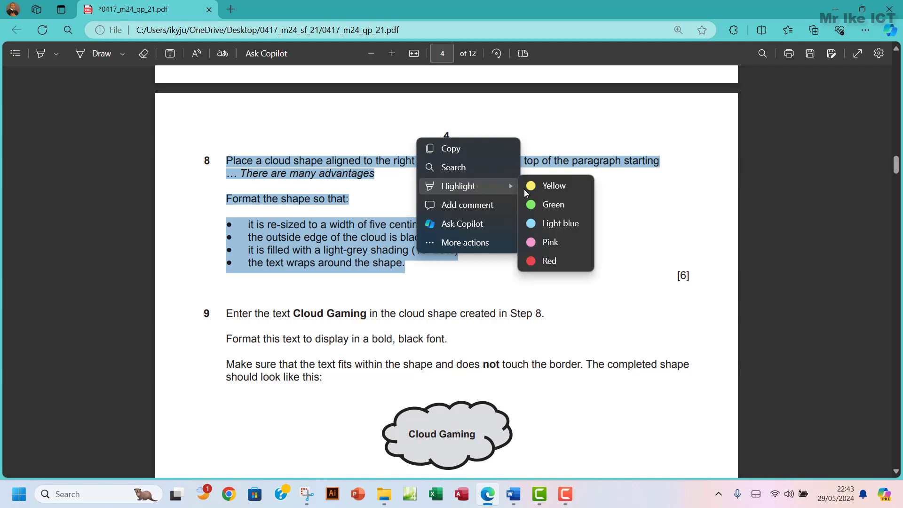
{"action": "left_click", "coordinate": [548, 205]}
{"action": "scroll", "coordinate": [391, 284], "scroll_direction": "down", "scroll_amount": 3}
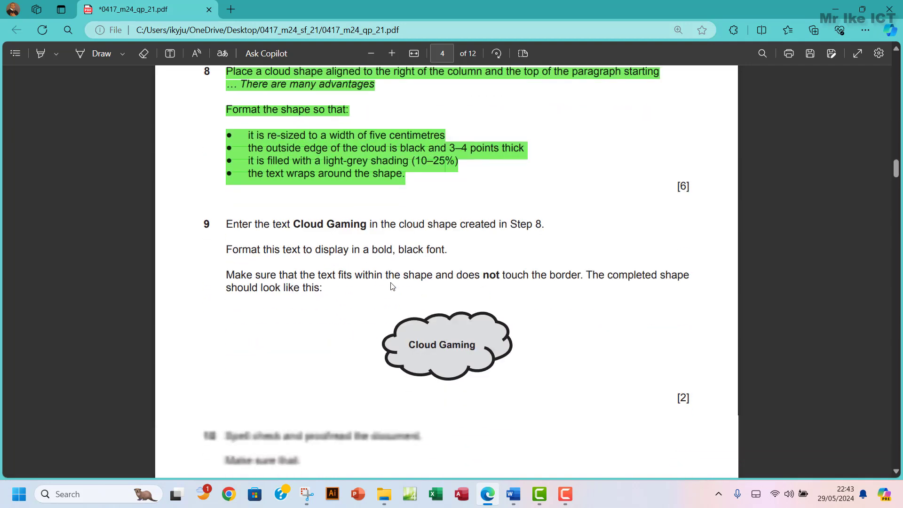
{"action": "scroll", "coordinate": [391, 286], "scroll_direction": "down", "scroll_amount": 3}
{"action": "scroll", "coordinate": [391, 286], "scroll_direction": "up", "scroll_amount": 1}
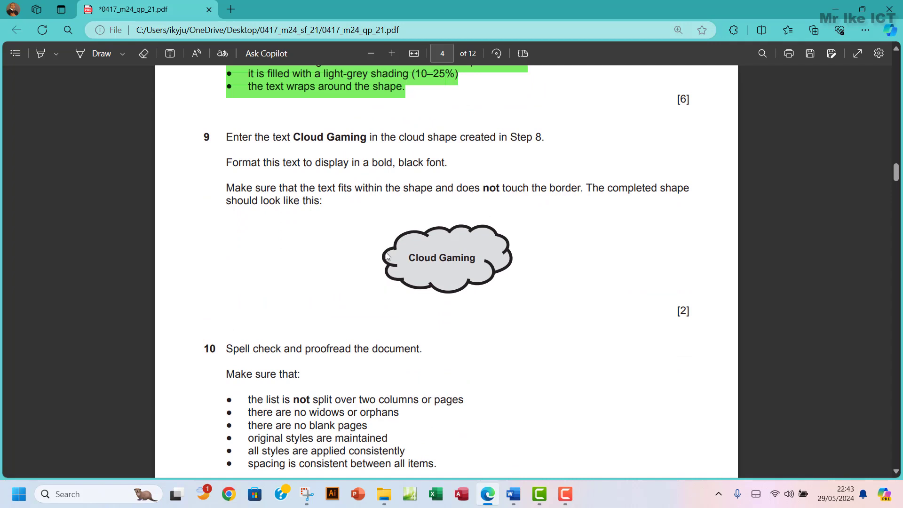
Copy 'Cloud Gaming' from question 9 and return to GAMARKET.docx
{"action": "left_click_drag", "start_coordinate": [296, 136], "coordinate": [368, 143]}
{"action": "key", "text": "ctrl+c"}
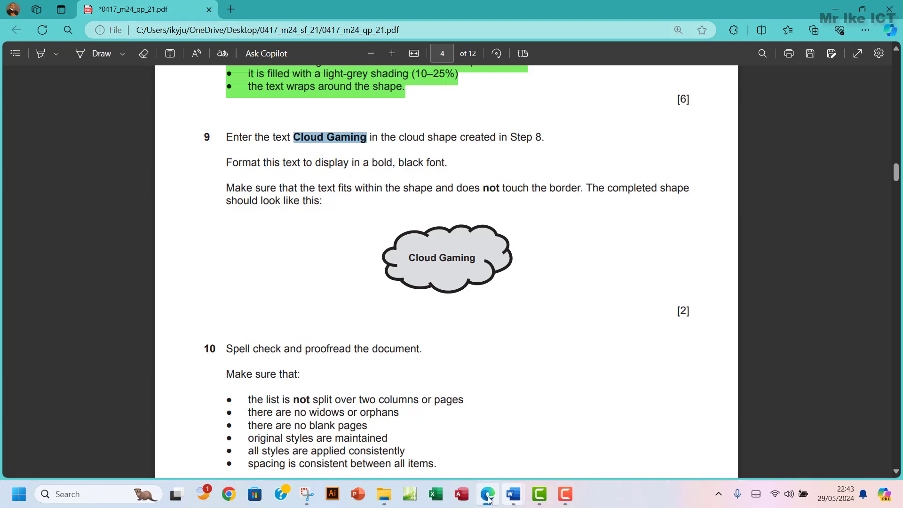
{"action": "mouse_move", "coordinate": [513, 496]}
{"action": "left_click", "coordinate": [591, 417]}
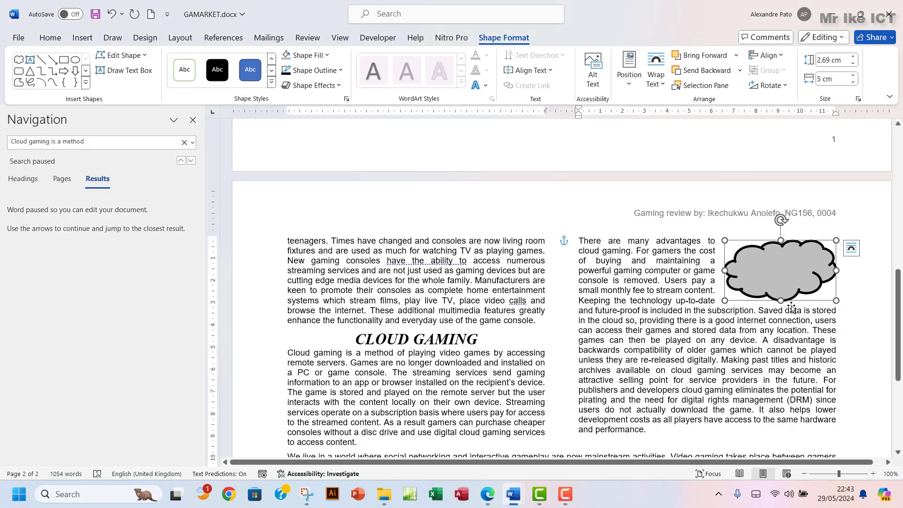
Paste 'Cloud Gaming' as text inside the cloud shape
{"action": "right_click", "coordinate": [755, 269]}
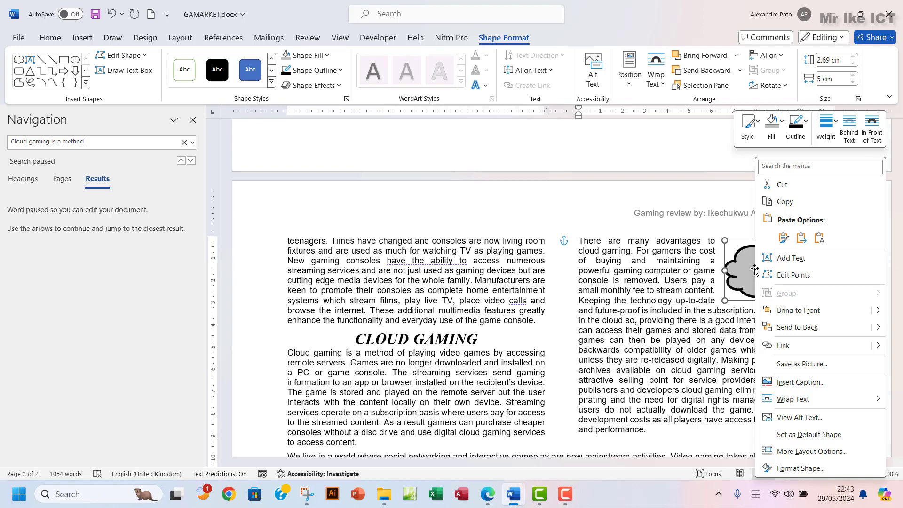
{"action": "left_click", "coordinate": [793, 260]}
{"action": "key", "text": "ctrl+v"}
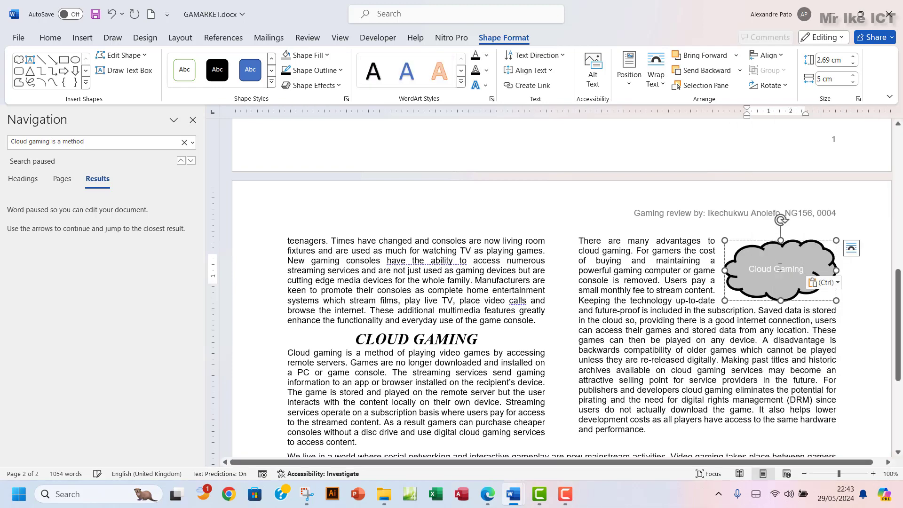
{"action": "left_click", "coordinate": [486, 496]}
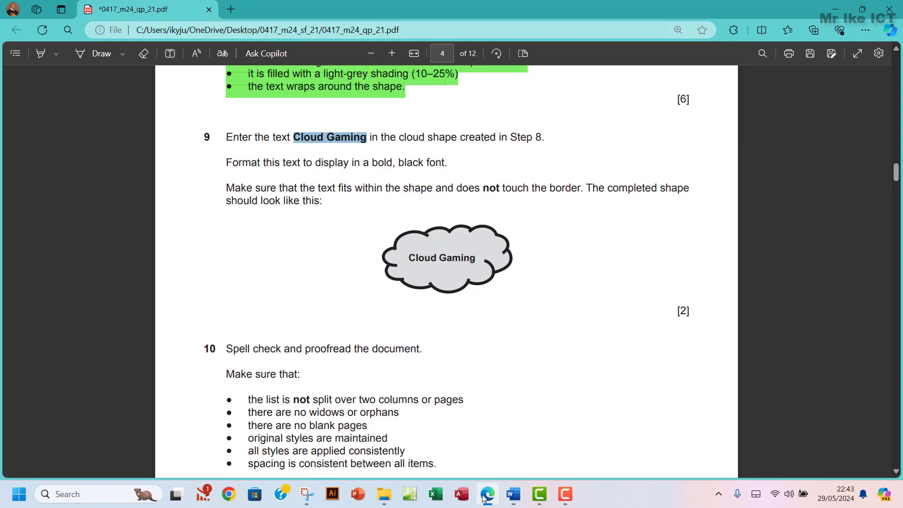
Make the cloud's 'Cloud Gaming' text bold and black
{"action": "left_click", "coordinate": [484, 498]}
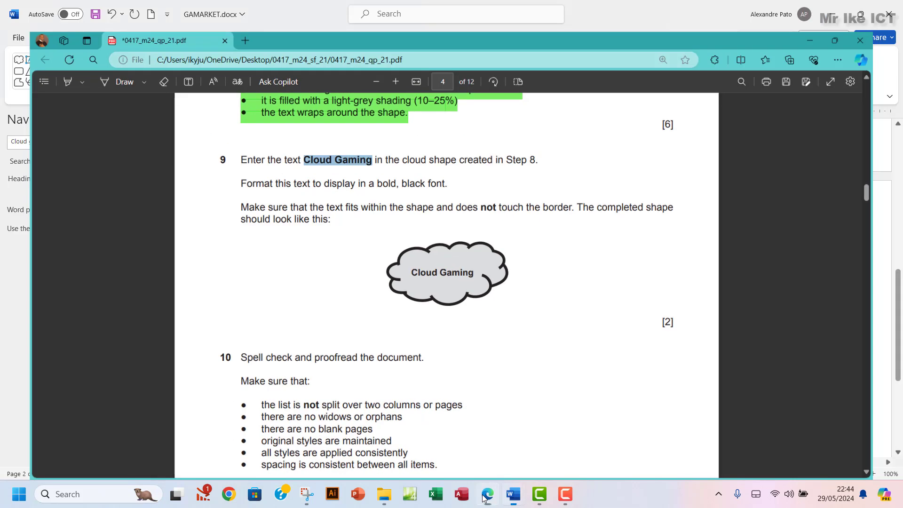
{"action": "left_click_drag", "start_coordinate": [808, 268], "coordinate": [753, 275]}
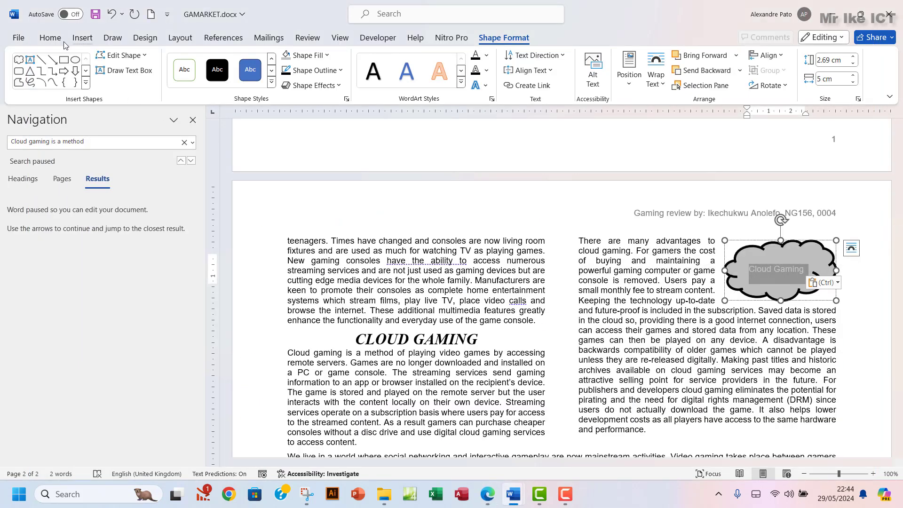
{"action": "left_click", "coordinate": [51, 39]}
{"action": "left_click", "coordinate": [68, 78]}
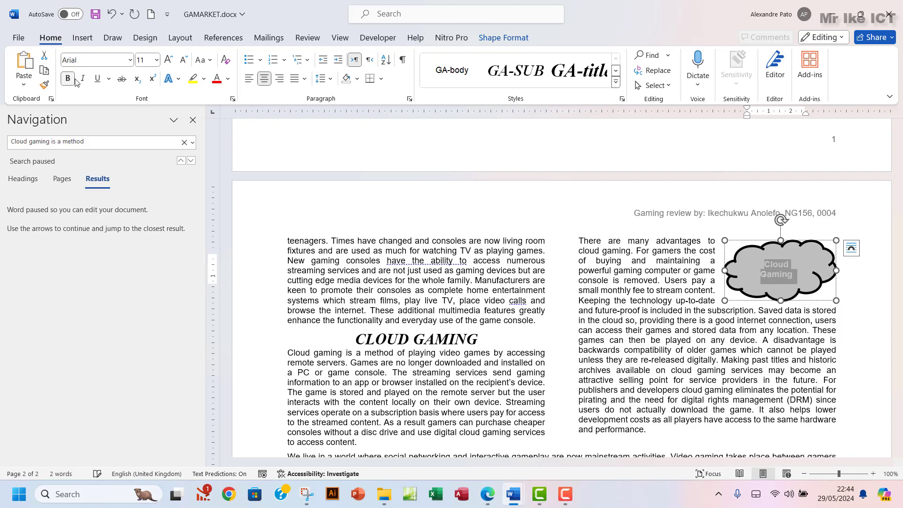
{"action": "left_click", "coordinate": [228, 79]}
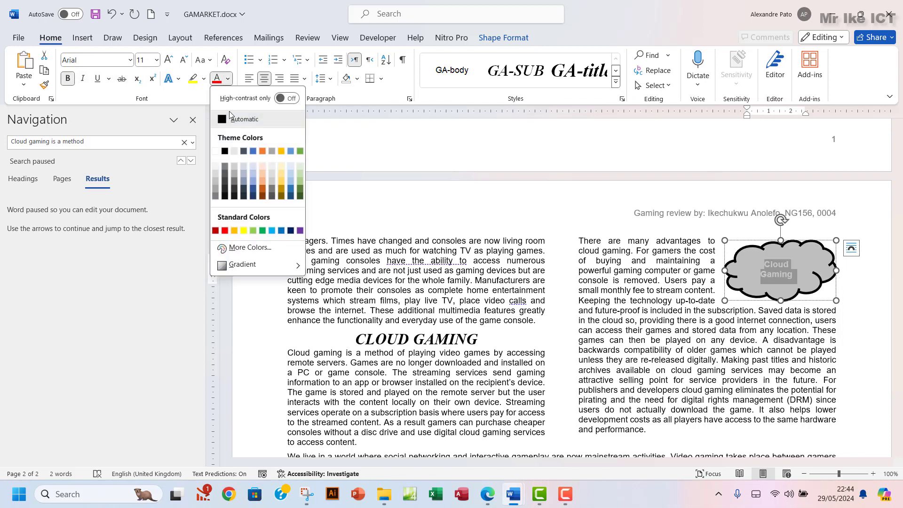
{"action": "left_click", "coordinate": [225, 151]}
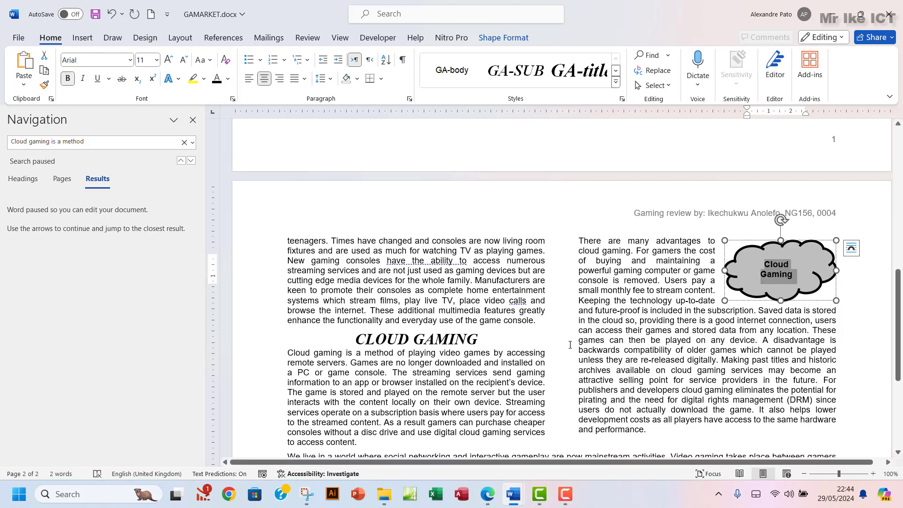
{"action": "left_click", "coordinate": [487, 498]}
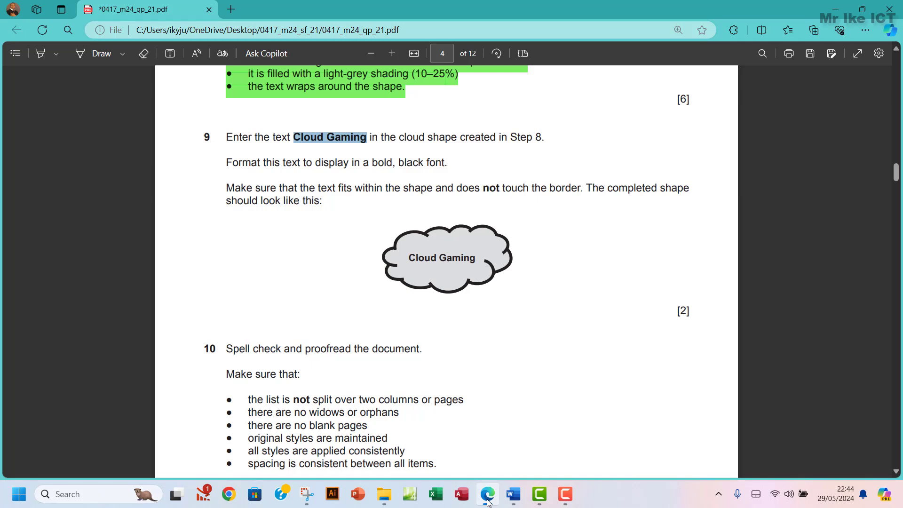
Shrink the cloud's 'Cloud Gaming' text to 10 pt so it fits on one line
{"action": "left_click", "coordinate": [488, 502]}
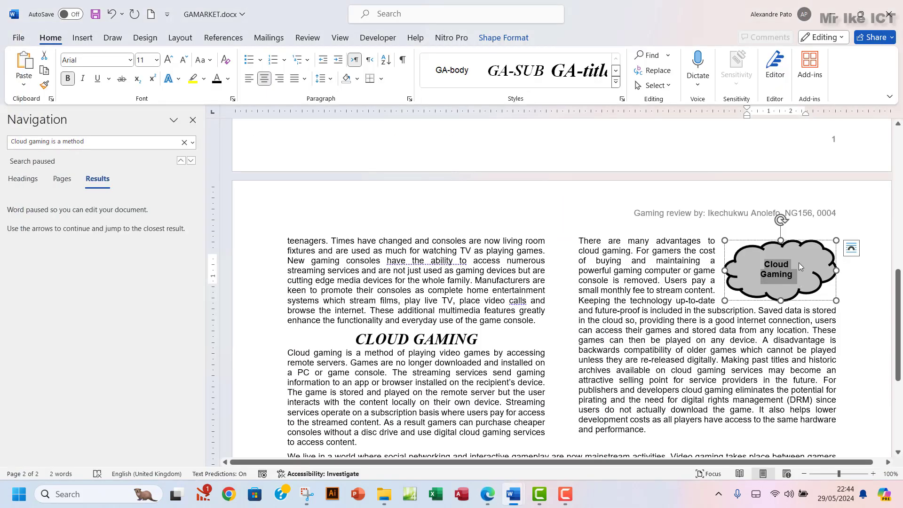
{"action": "left_click", "coordinate": [778, 266]}
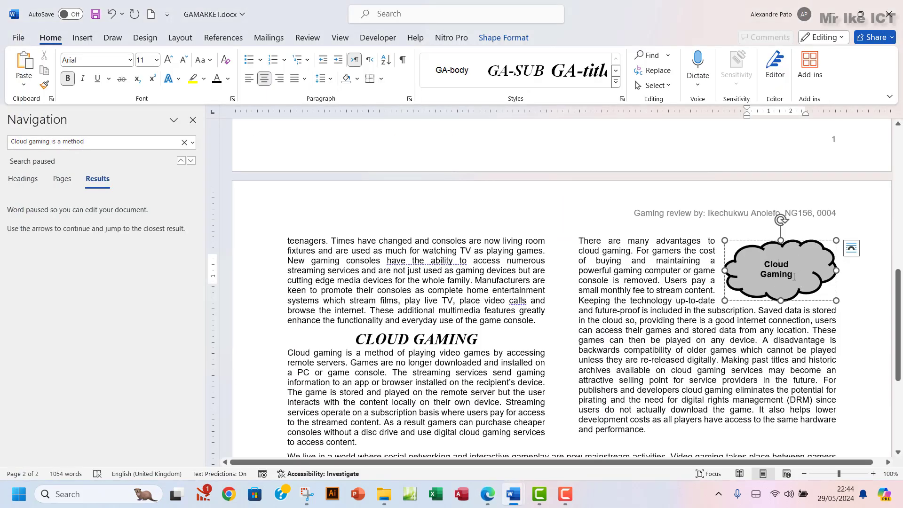
{"action": "left_click_drag", "start_coordinate": [794, 274], "coordinate": [762, 262]}
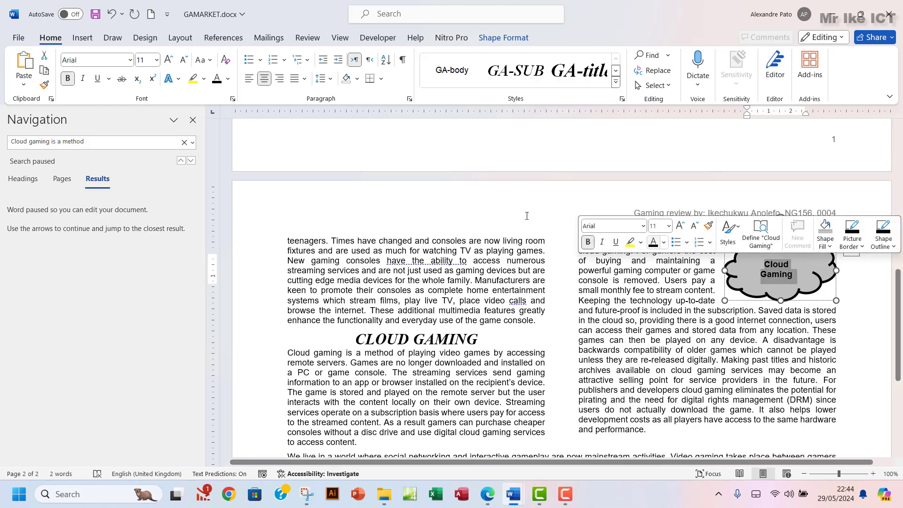
{"action": "left_click", "coordinate": [183, 60]}
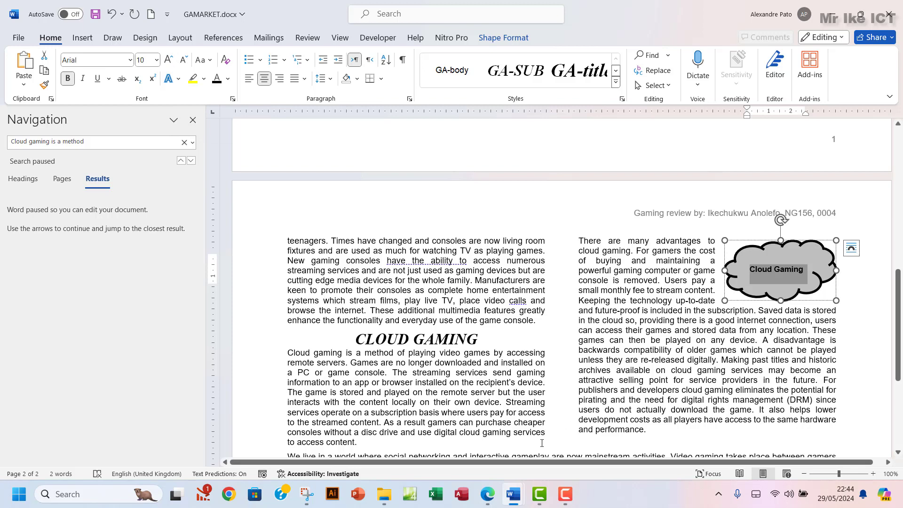
{"action": "left_click", "coordinate": [488, 494]}
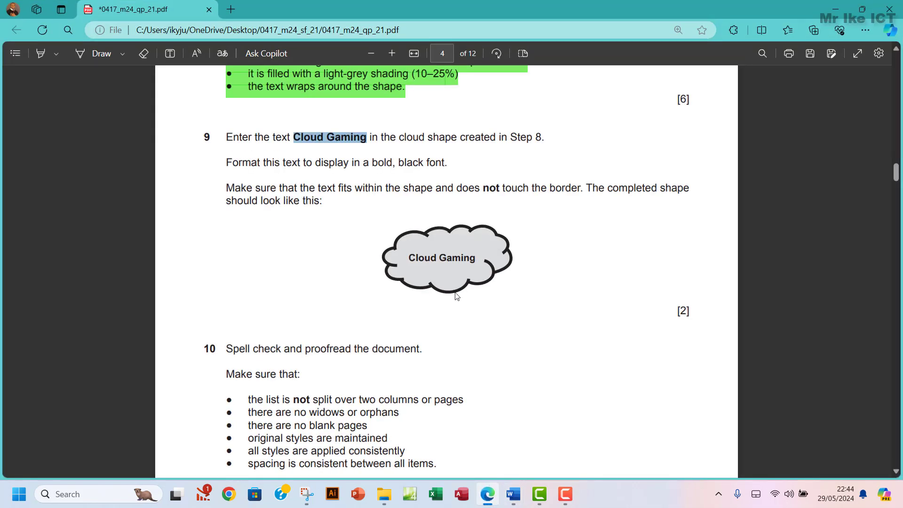
Highlight question 9's instructions green in the exam PDF
{"action": "scroll", "coordinate": [438, 272], "scroll_direction": "down", "scroll_amount": 3}
{"action": "scroll", "coordinate": [343, 221], "scroll_direction": "up", "scroll_amount": 4}
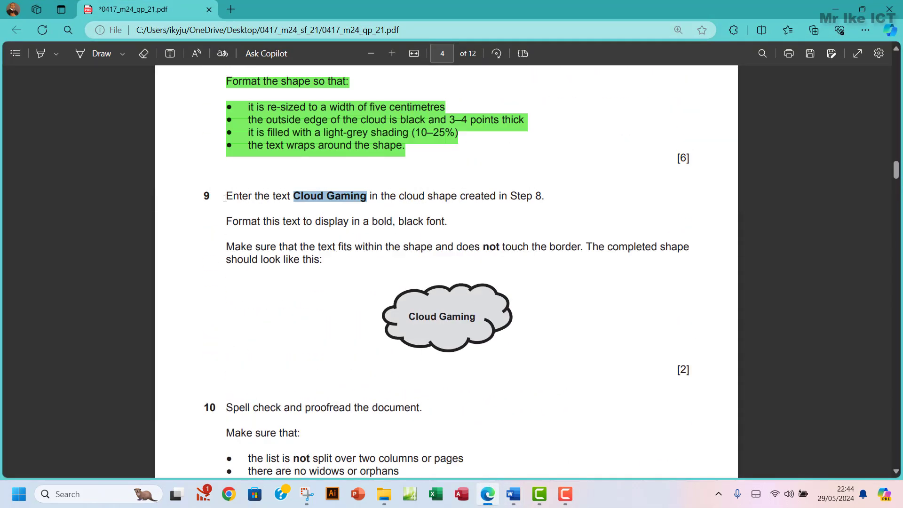
{"action": "left_click_drag", "start_coordinate": [225, 197], "coordinate": [472, 318]}
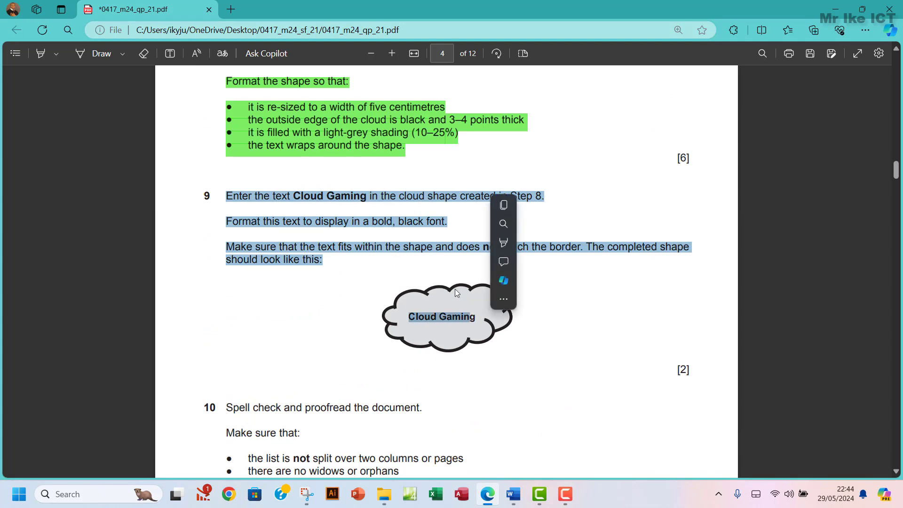
{"action": "mouse_move", "coordinate": [503, 242]}
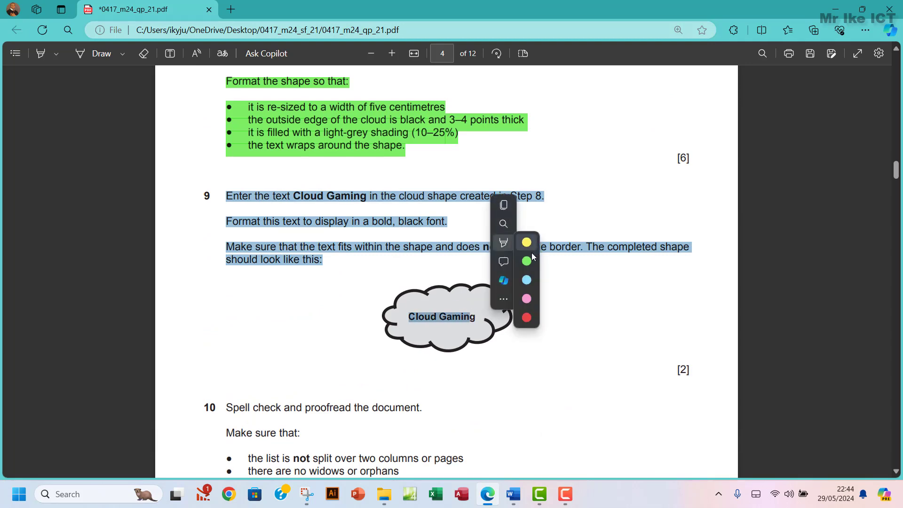
{"action": "left_click", "coordinate": [526, 261]}
Read question 10's proofreading requirements, then return to GAMARKET.docx
{"action": "scroll", "coordinate": [594, 256], "scroll_direction": "down", "scroll_amount": 3}
{"action": "scroll", "coordinate": [595, 256], "scroll_direction": "up", "scroll_amount": 2}
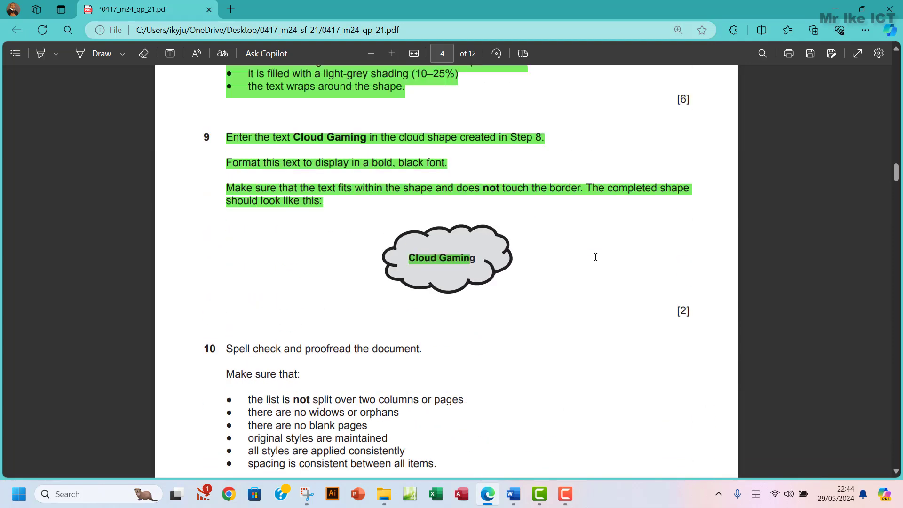
{"action": "scroll", "coordinate": [595, 257], "scroll_direction": "down", "scroll_amount": 3}
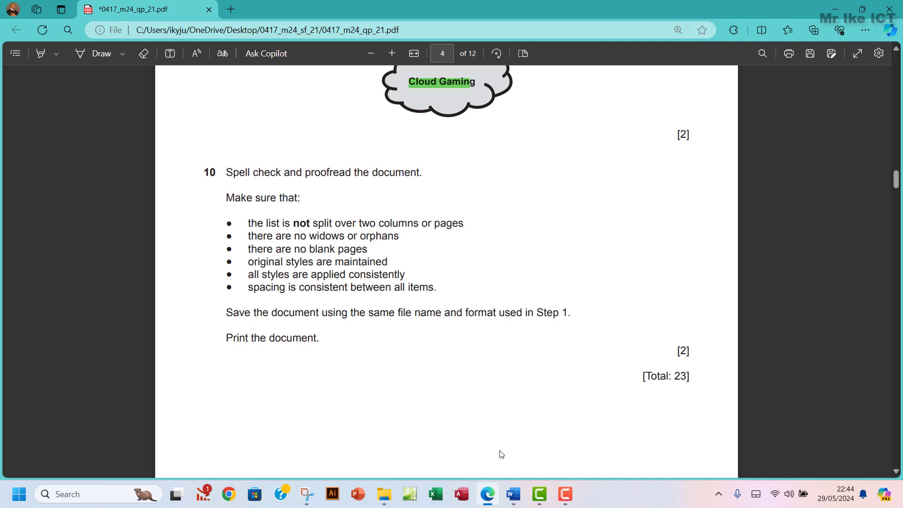
{"action": "mouse_move", "coordinate": [514, 495]}
{"action": "left_click", "coordinate": [574, 438]}
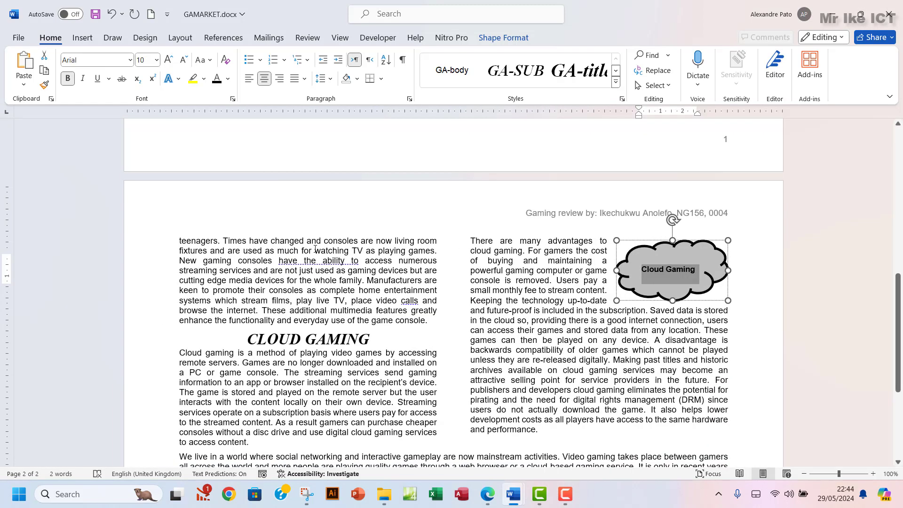
Run the spelling check from Review and accept 'realistic' for 'reallistic' and 'simulation' for 'simmulation'
{"action": "scroll", "coordinate": [248, 196], "scroll_direction": "up", "scroll_amount": 3}
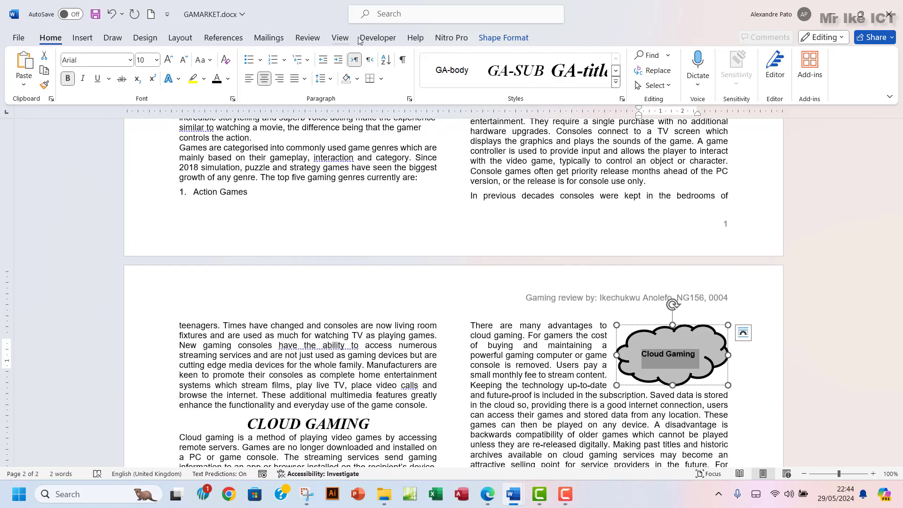
{"action": "left_click", "coordinate": [307, 37]}
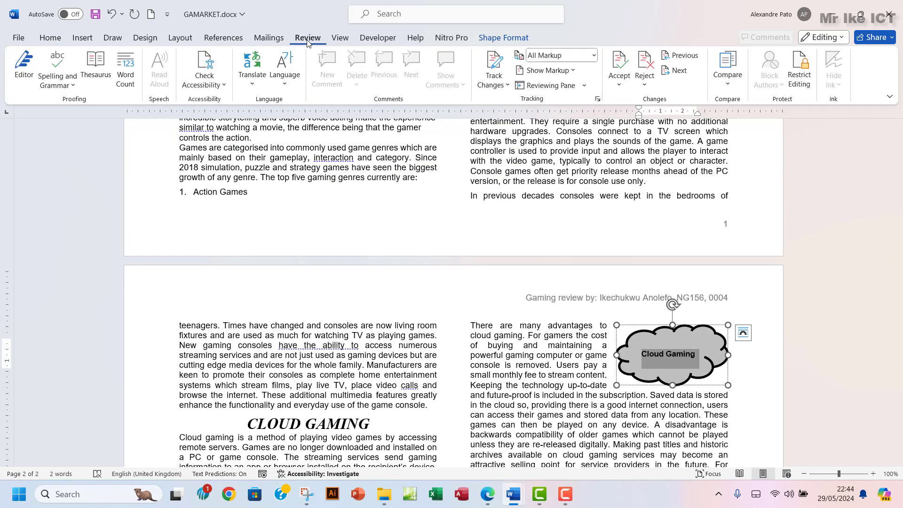
{"action": "left_click", "coordinate": [51, 89]}
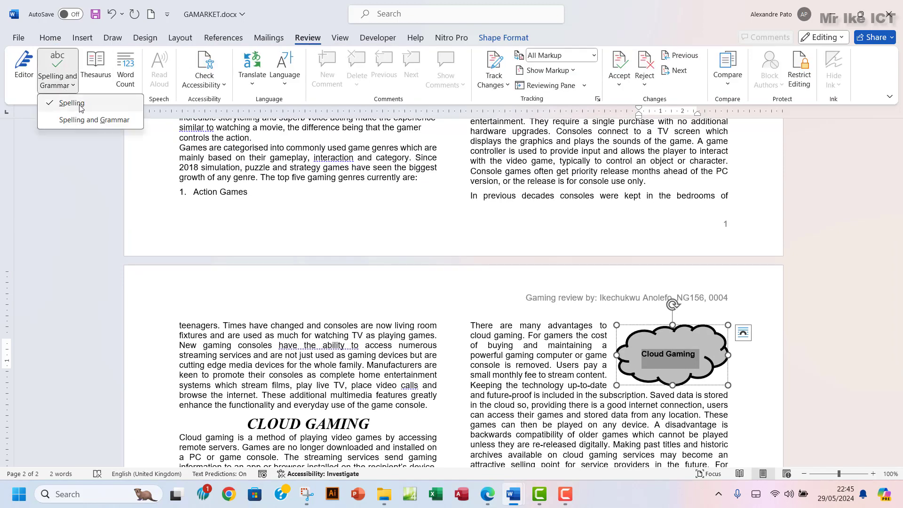
{"action": "left_click", "coordinate": [75, 97]}
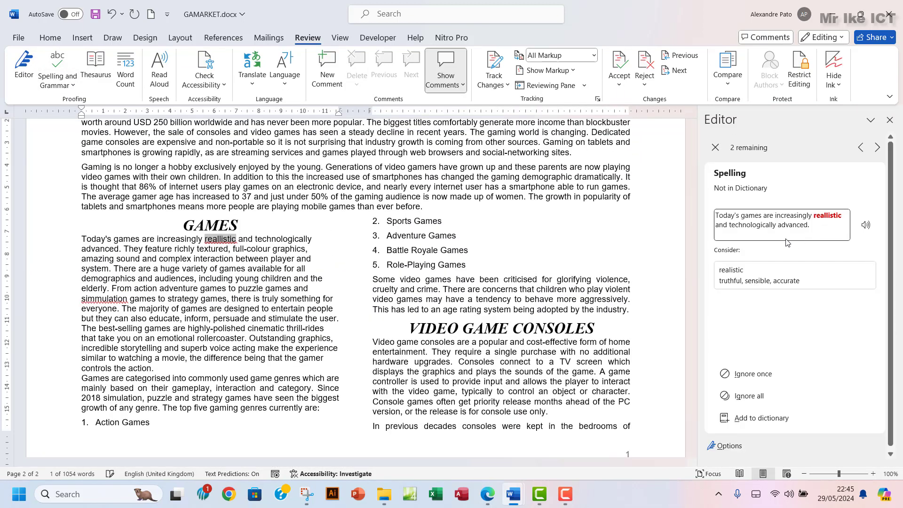
{"action": "left_click", "coordinate": [743, 275]}
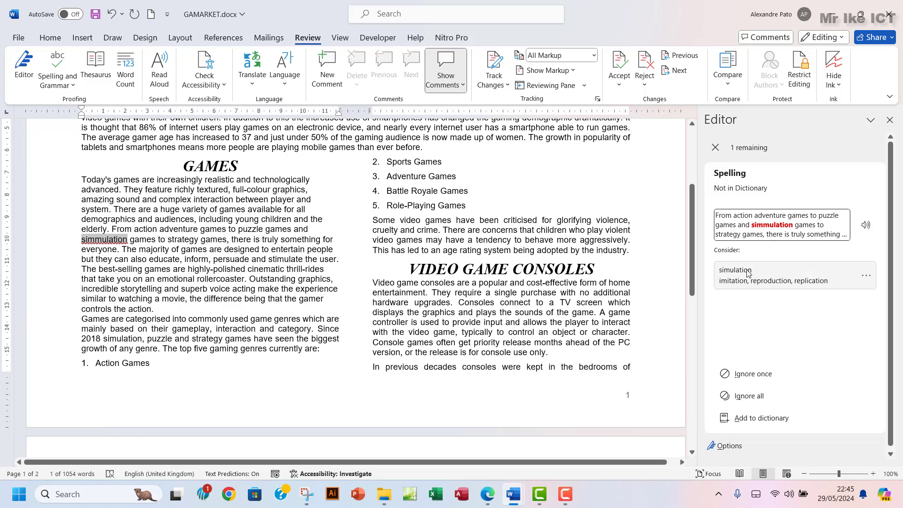
{"action": "left_click", "coordinate": [749, 274]}
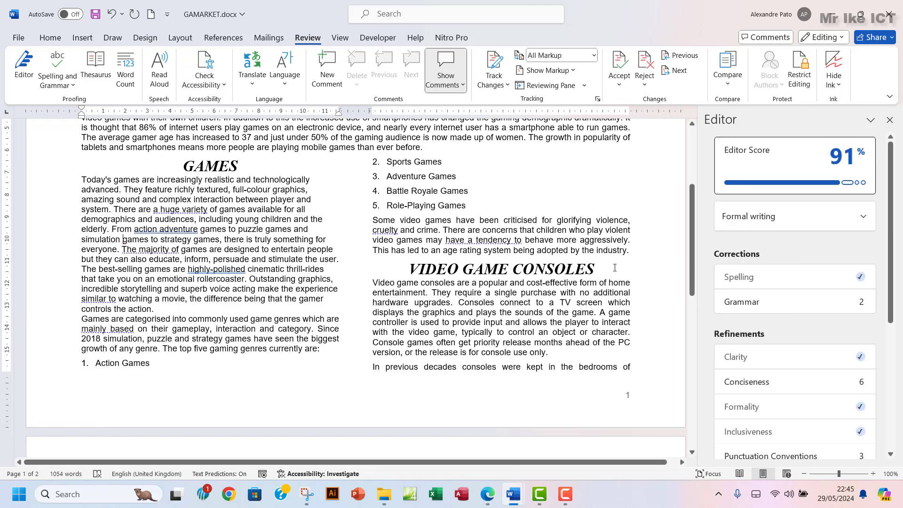
Look over the pages, close the Editor pane and bring up question 10 in the exam PDF
{"action": "scroll", "coordinate": [606, 267], "scroll_direction": "down", "scroll_amount": 10}
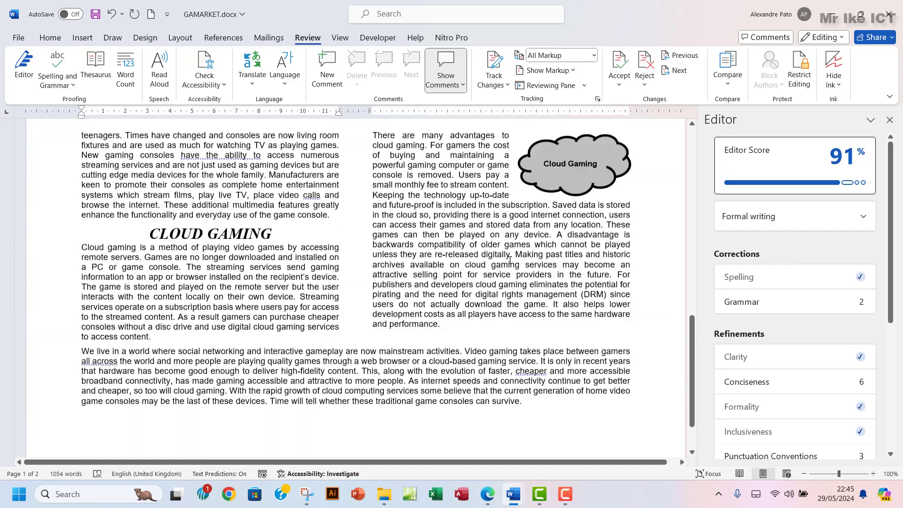
{"action": "scroll", "coordinate": [511, 260], "scroll_direction": "up", "scroll_amount": 2}
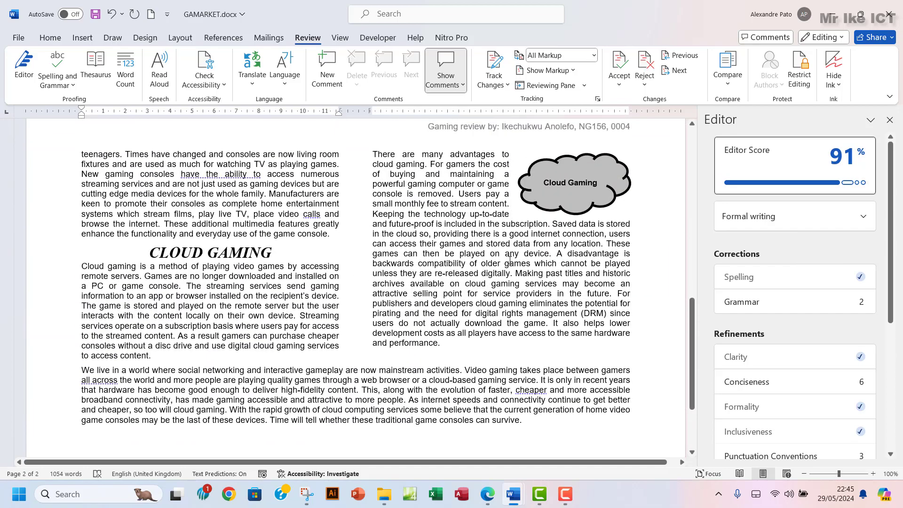
{"action": "scroll", "coordinate": [510, 260], "scroll_direction": "up", "scroll_amount": 10}
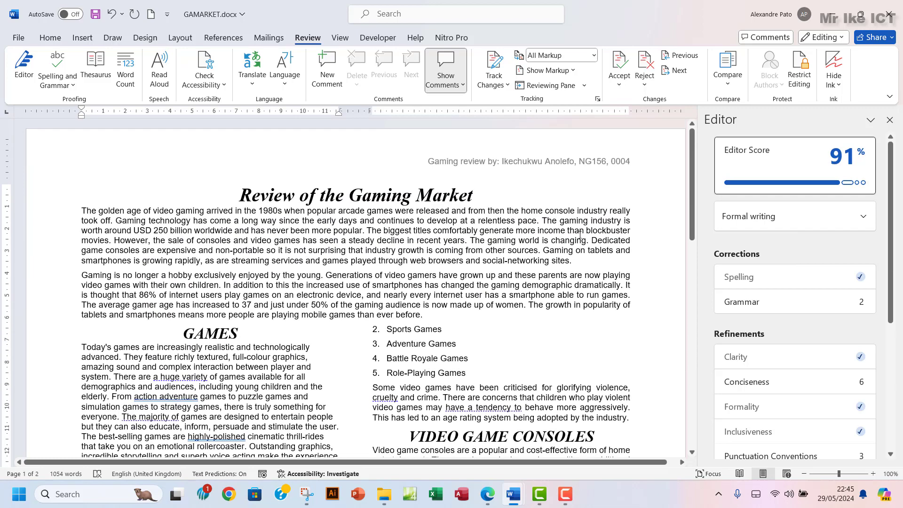
{"action": "left_click", "coordinate": [890, 120]}
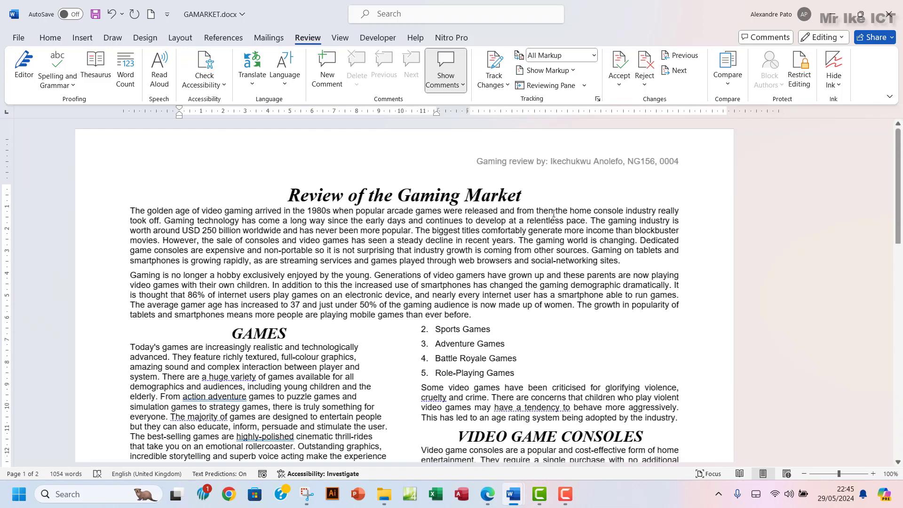
{"action": "scroll", "coordinate": [433, 315], "scroll_direction": "down", "scroll_amount": 4}
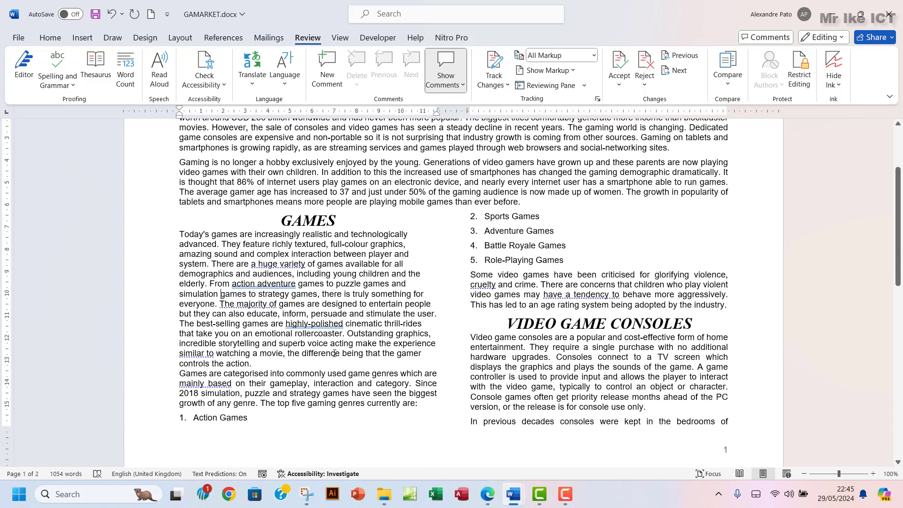
{"action": "left_click", "coordinate": [487, 494]}
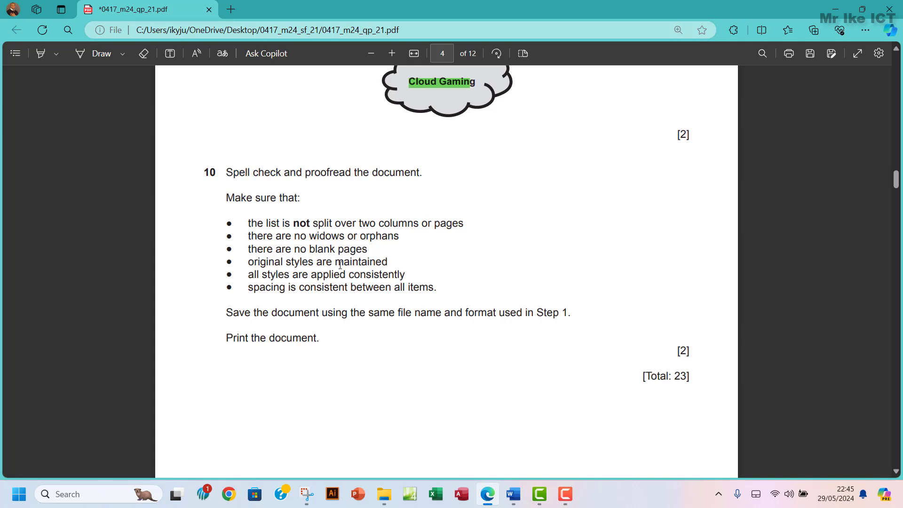
Insert a line break before '1. Action Games' so all five genre items sit together in the right column
{"action": "mouse_move", "coordinate": [514, 494]}
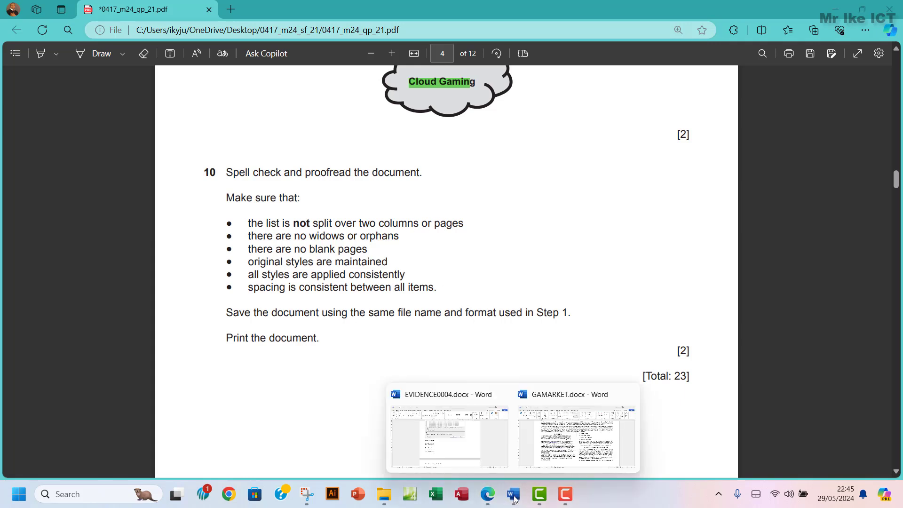
{"action": "left_click", "coordinate": [553, 425]}
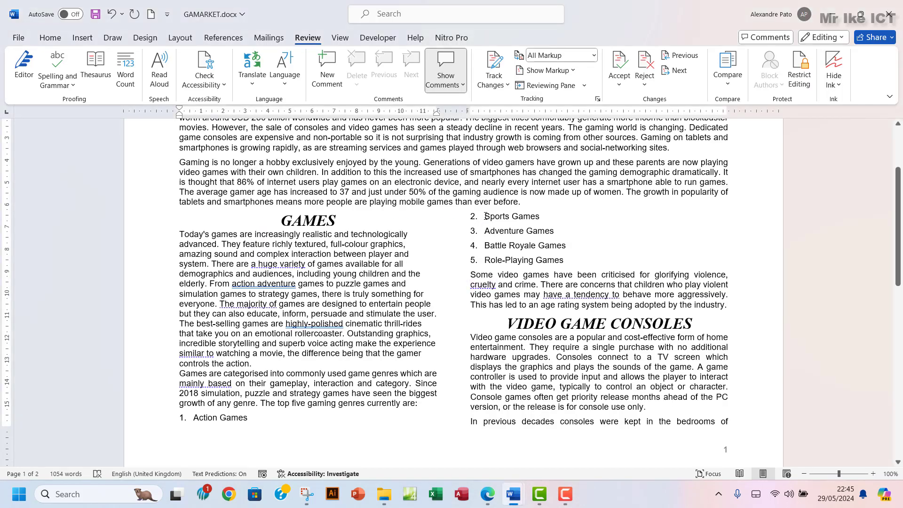
{"action": "left_click_drag", "start_coordinate": [487, 217], "coordinate": [548, 256]}
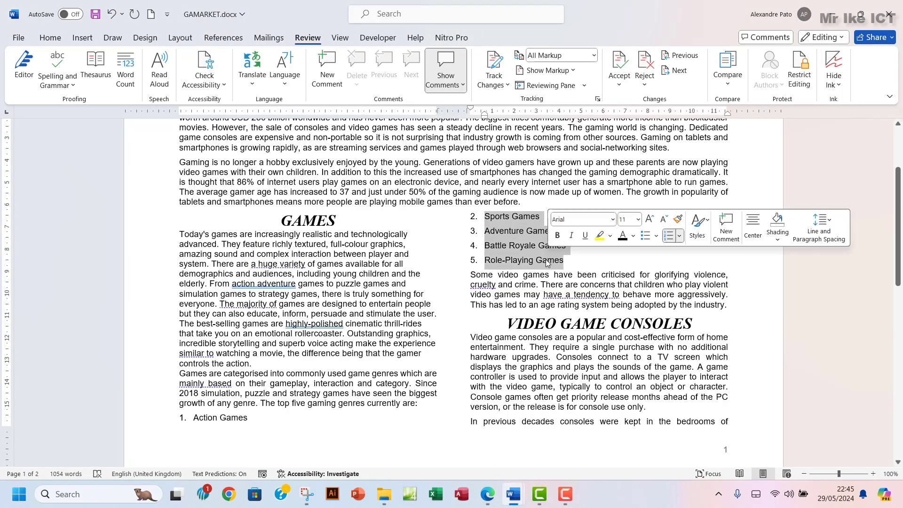
{"action": "left_click", "coordinate": [486, 501]}
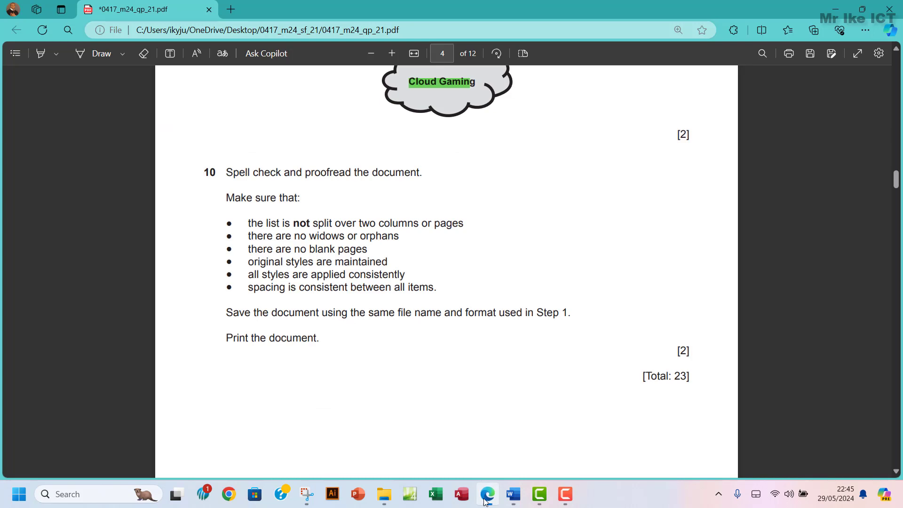
{"action": "left_click", "coordinate": [485, 502]}
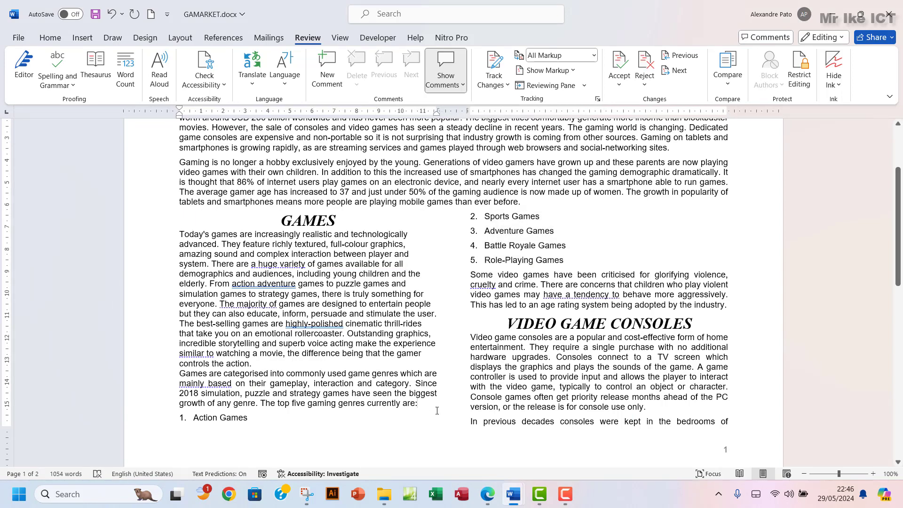
{"action": "key", "text": "Return"}
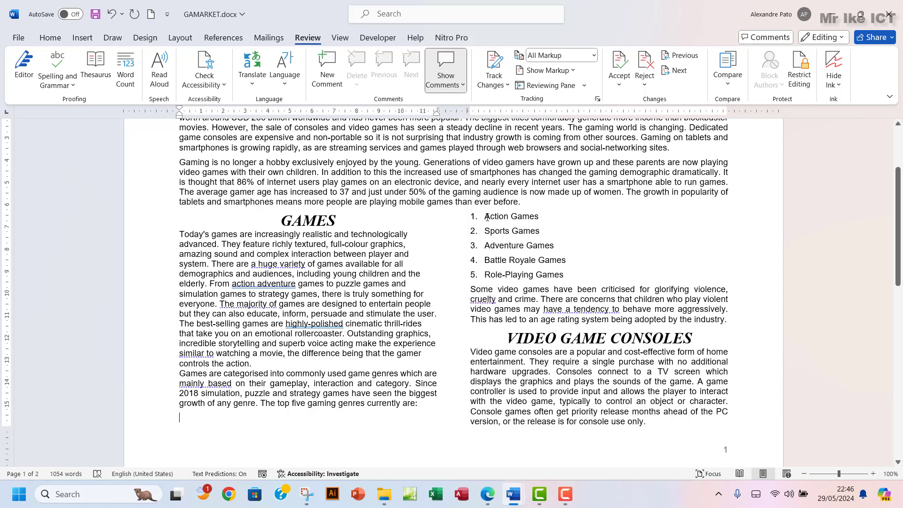
{"action": "left_click_drag", "start_coordinate": [487, 216], "coordinate": [567, 278]}
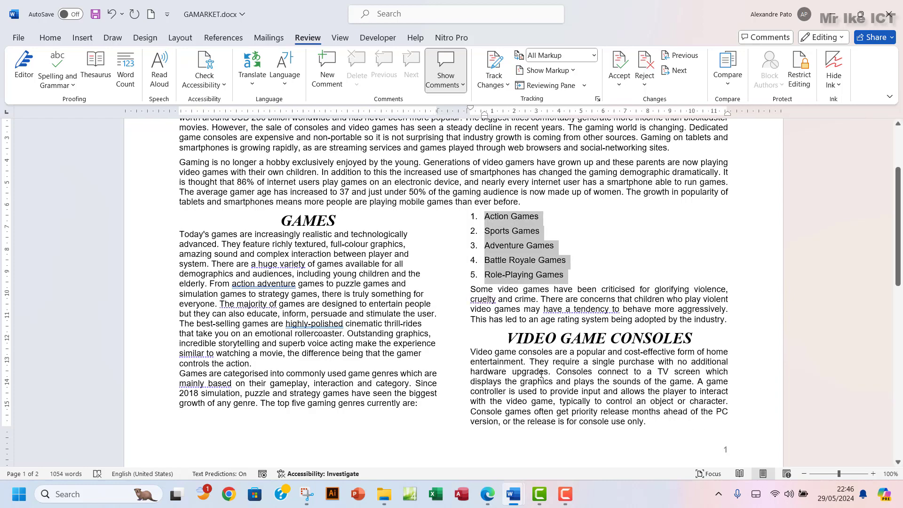
{"action": "scroll", "coordinate": [541, 374], "scroll_direction": "down", "scroll_amount": 10}
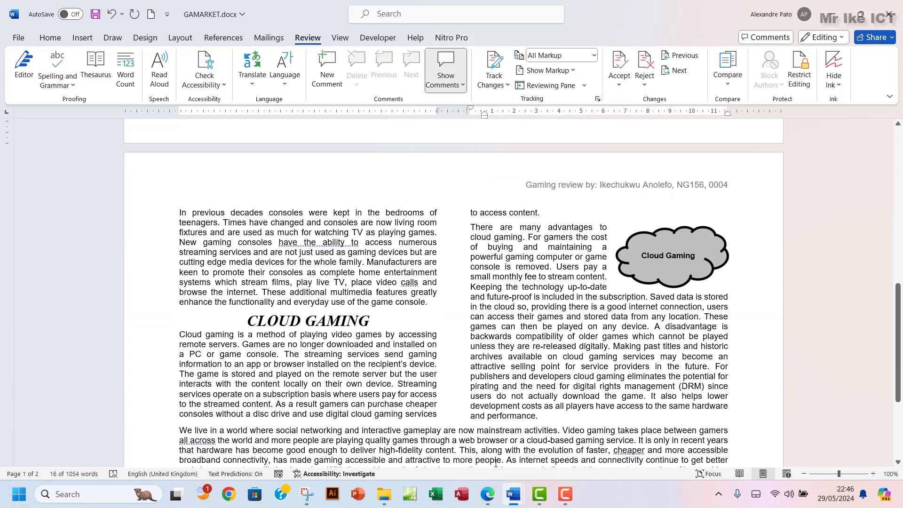
After glancing at the question paper, select all of GAMARKET.docx with Ctrl+A
{"action": "left_click", "coordinate": [487, 494]}
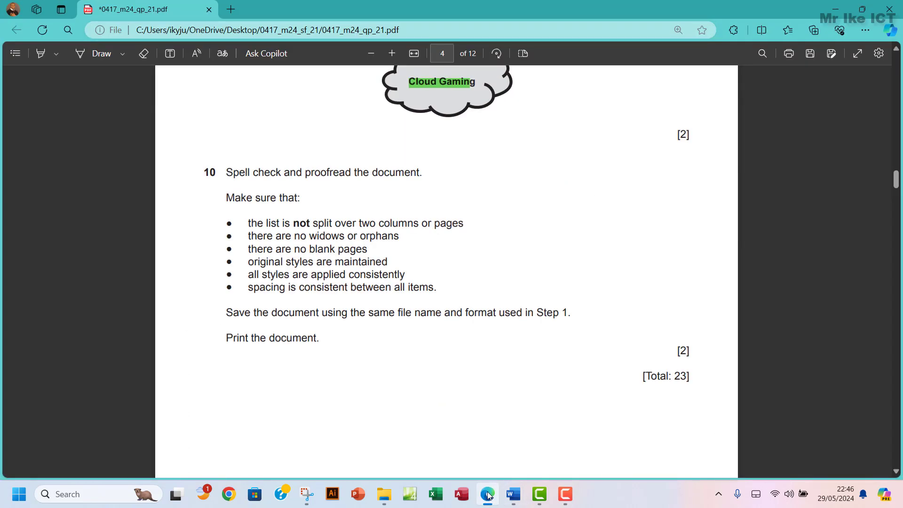
{"action": "left_click", "coordinate": [488, 494]}
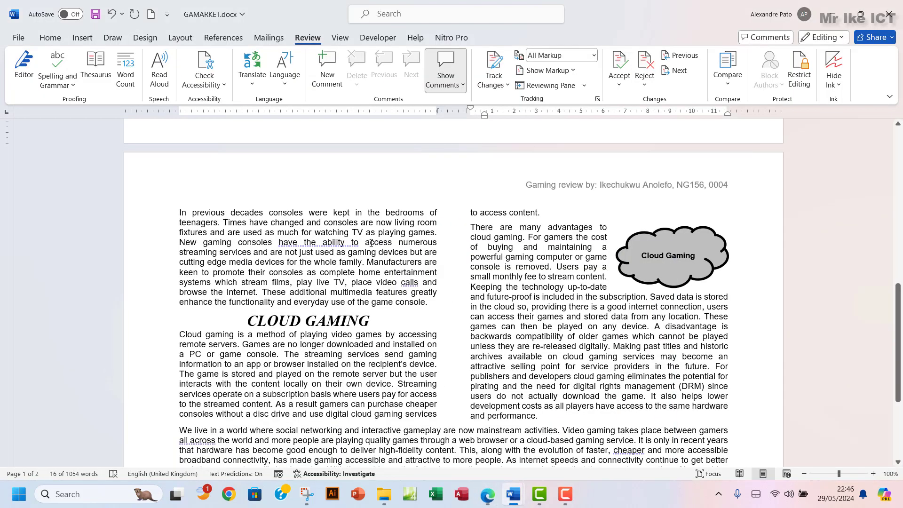
{"action": "key", "text": "ctrl+a"}
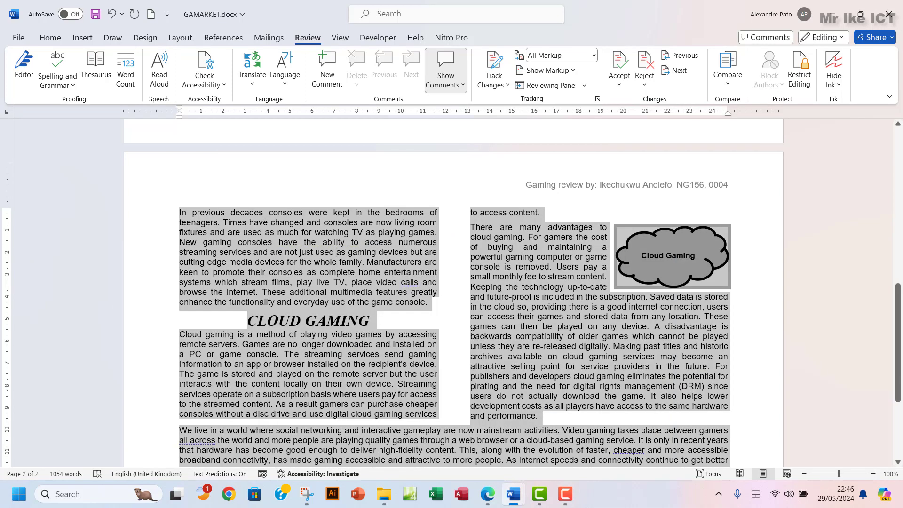
{"action": "left_click", "coordinate": [51, 38]}
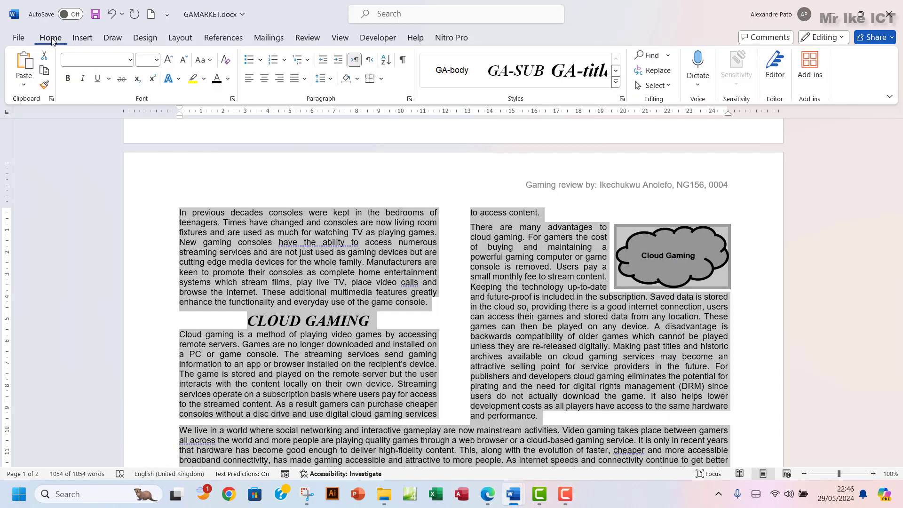
Tick Widow/Orphan control under Line and Page Breaks in the Paragraph dialog for all text, then deselect
{"action": "left_click", "coordinate": [410, 99]}
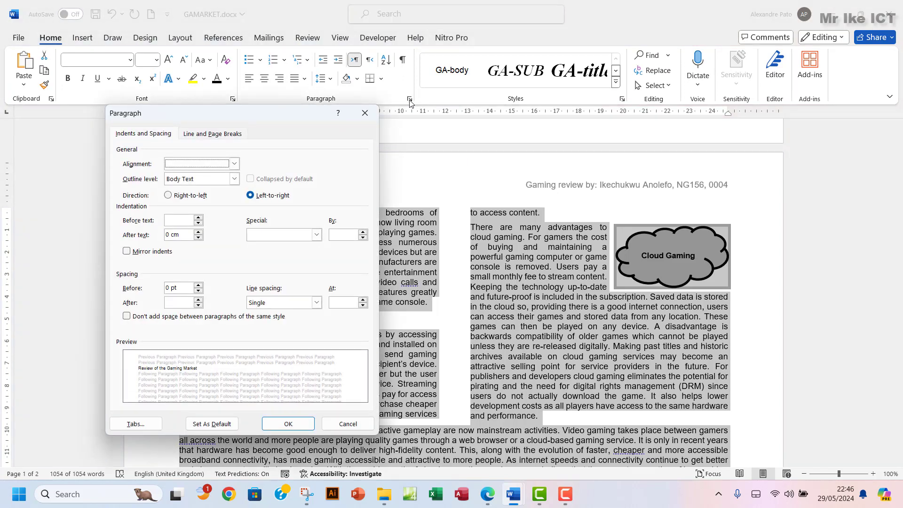
{"action": "left_click", "coordinate": [200, 136]}
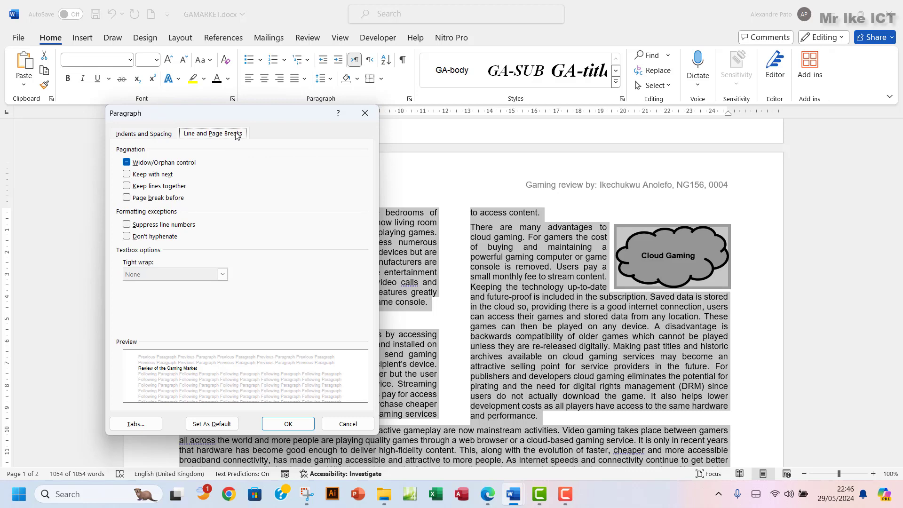
{"action": "left_click", "coordinate": [127, 164]}
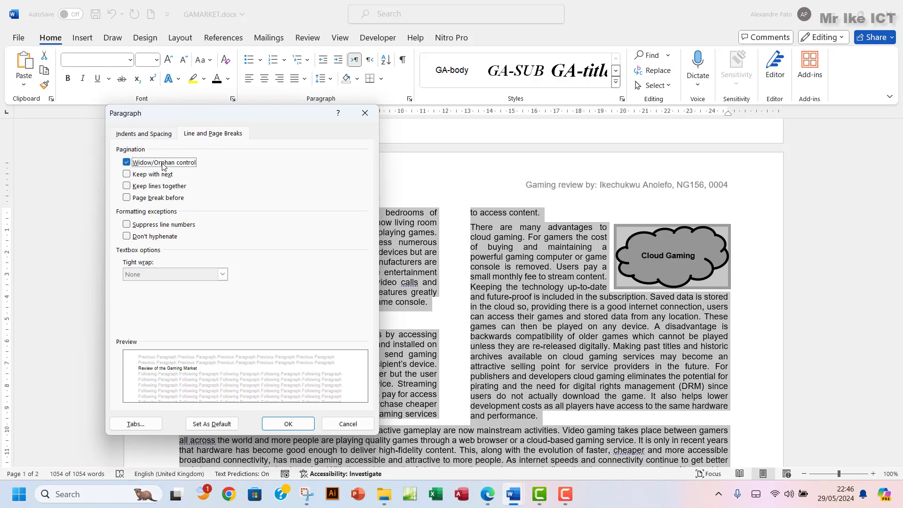
{"action": "left_click", "coordinate": [287, 424]}
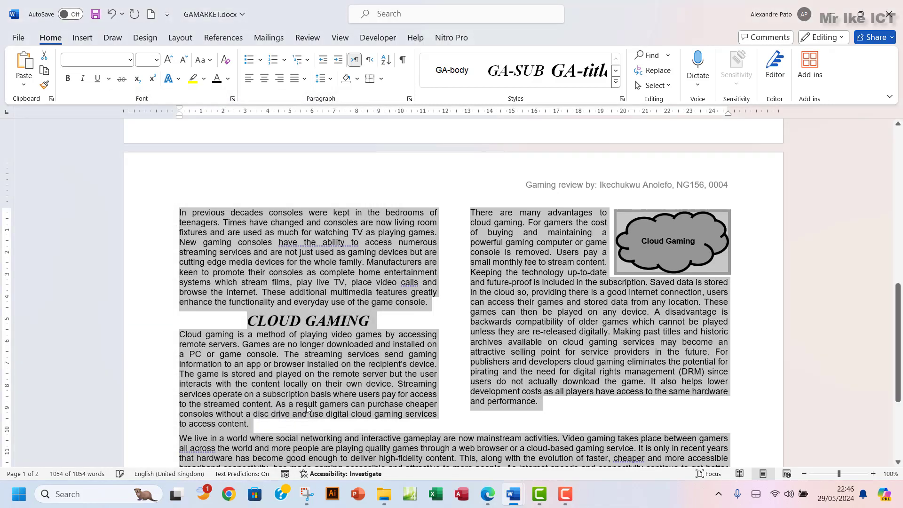
{"action": "scroll", "coordinate": [396, 351], "scroll_direction": "down", "scroll_amount": 3}
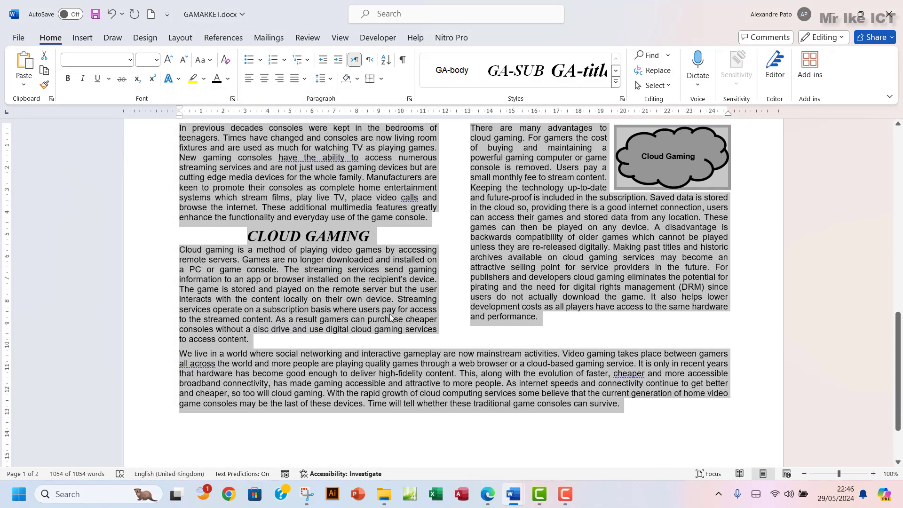
{"action": "left_click", "coordinate": [389, 314]}
{"action": "scroll", "coordinate": [439, 299], "scroll_direction": "up", "scroll_amount": 6}
{"action": "scroll", "coordinate": [438, 299], "scroll_direction": "up", "scroll_amount": 6}
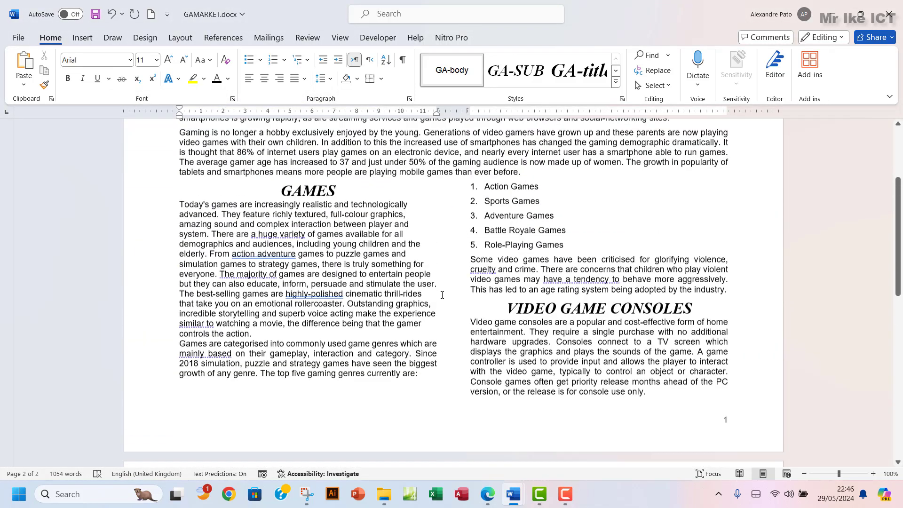
{"action": "scroll", "coordinate": [442, 295], "scroll_direction": "down", "scroll_amount": 10}
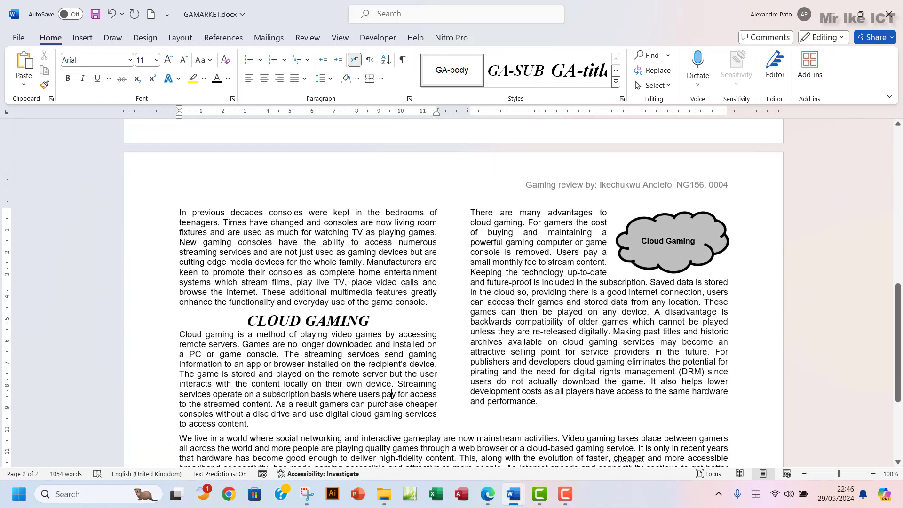
Check question 10 in the exam PDF and return to GAMARKET.docx
{"action": "left_click", "coordinate": [487, 494]}
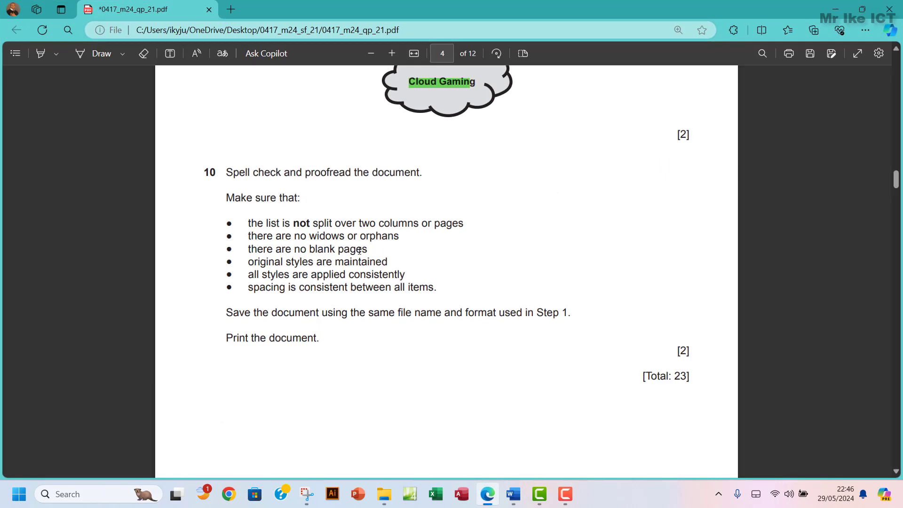
{"action": "mouse_move", "coordinate": [512, 482]}
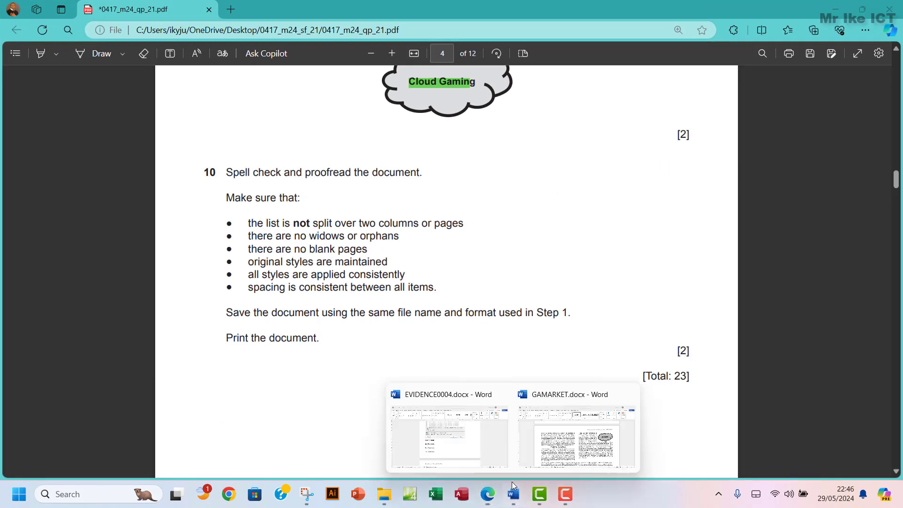
{"action": "left_click", "coordinate": [553, 444]}
{"action": "scroll", "coordinate": [439, 300], "scroll_direction": "down", "scroll_amount": 5}
{"action": "scroll", "coordinate": [439, 300], "scroll_direction": "up", "scroll_amount": 15}
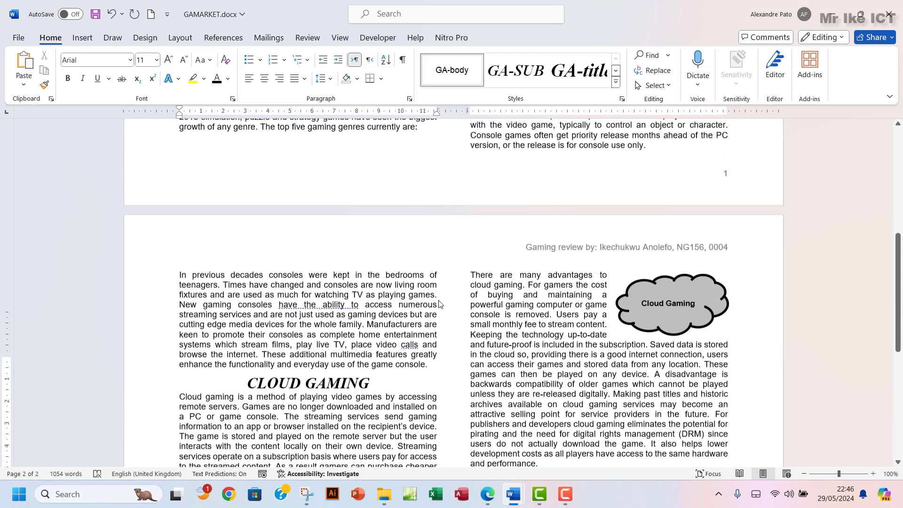
{"action": "scroll", "coordinate": [439, 300], "scroll_direction": "up", "scroll_amount": 5}
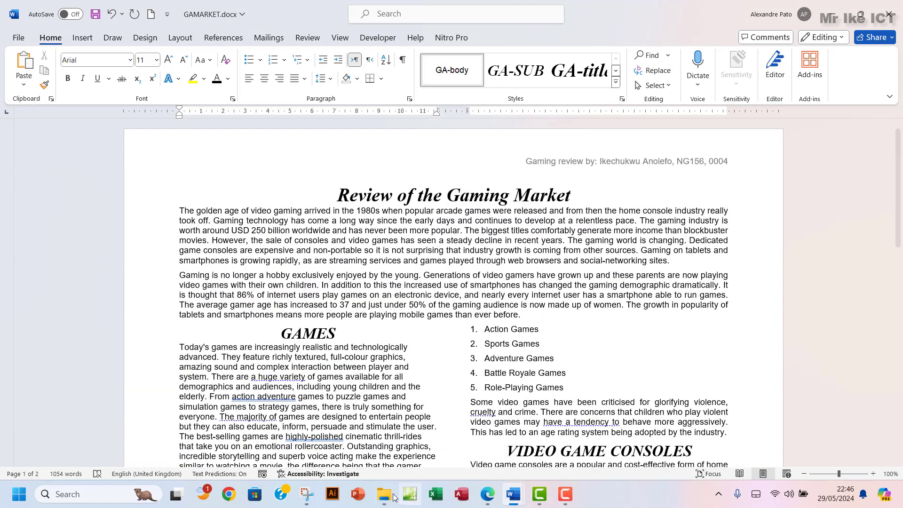
Reread the question and save GAMARKET.docx under its existing name and format
{"action": "left_click", "coordinate": [489, 500]}
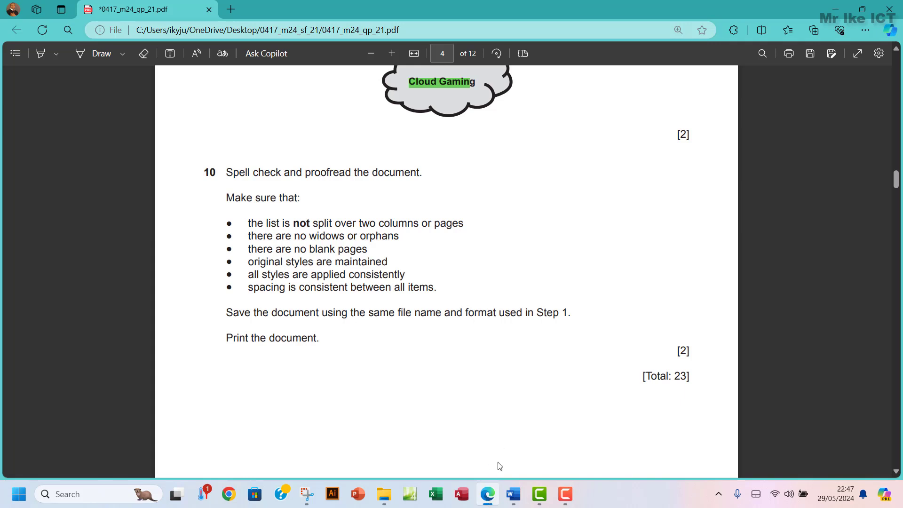
{"action": "mouse_move", "coordinate": [511, 494]}
{"action": "left_click", "coordinate": [557, 454]}
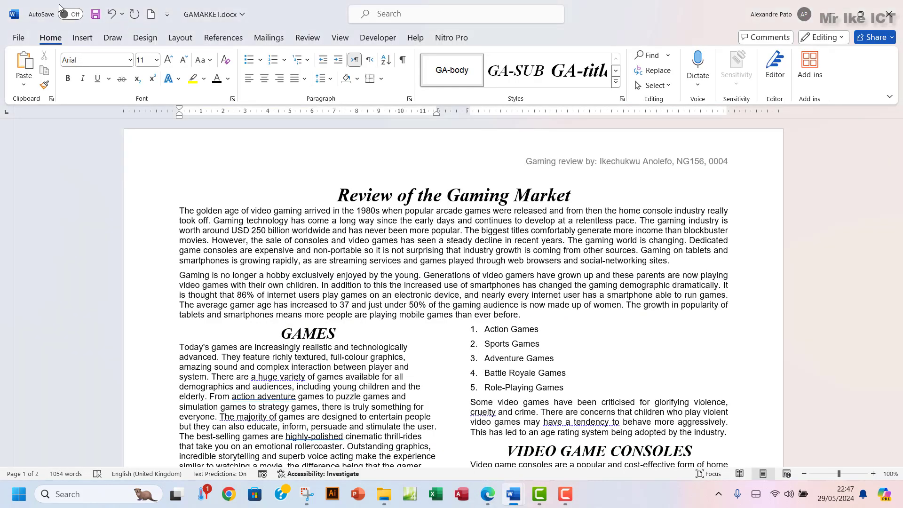
{"action": "left_click", "coordinate": [95, 14]}
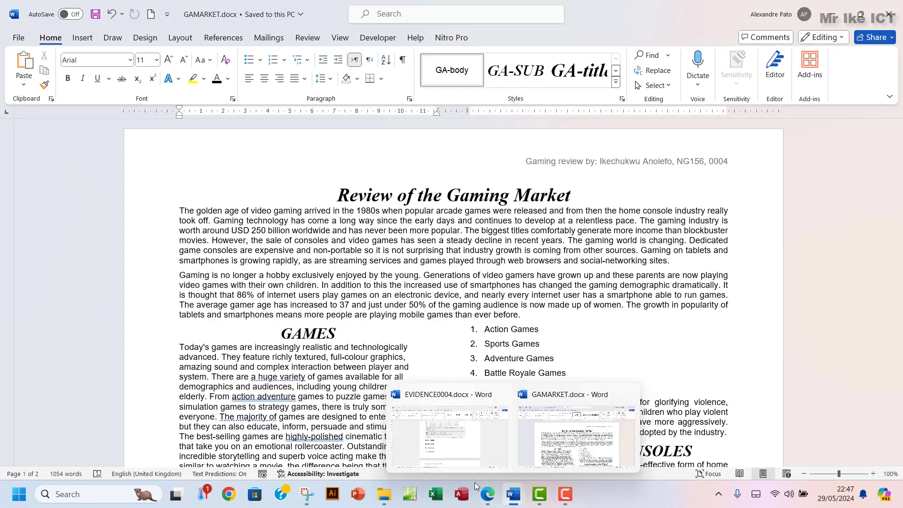
{"action": "left_click", "coordinate": [487, 495]}
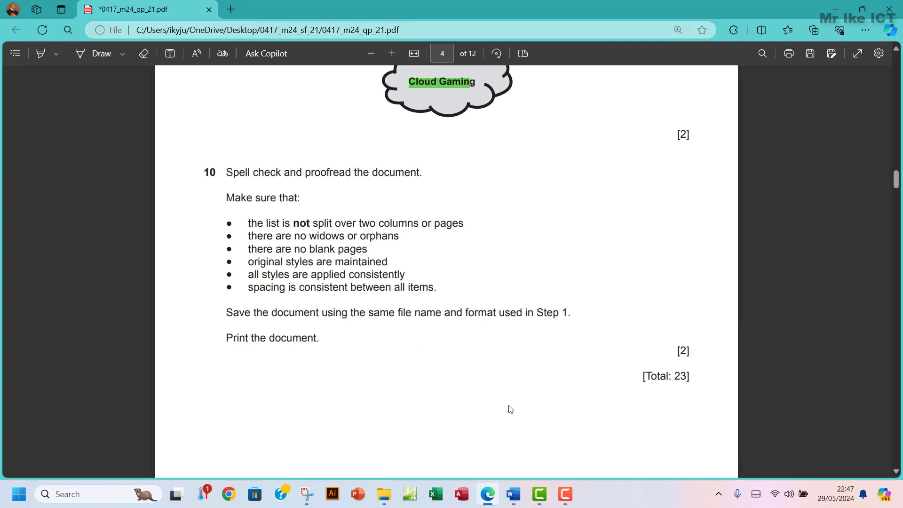
{"action": "mouse_move", "coordinate": [513, 493]}
{"action": "left_click", "coordinate": [560, 444]}
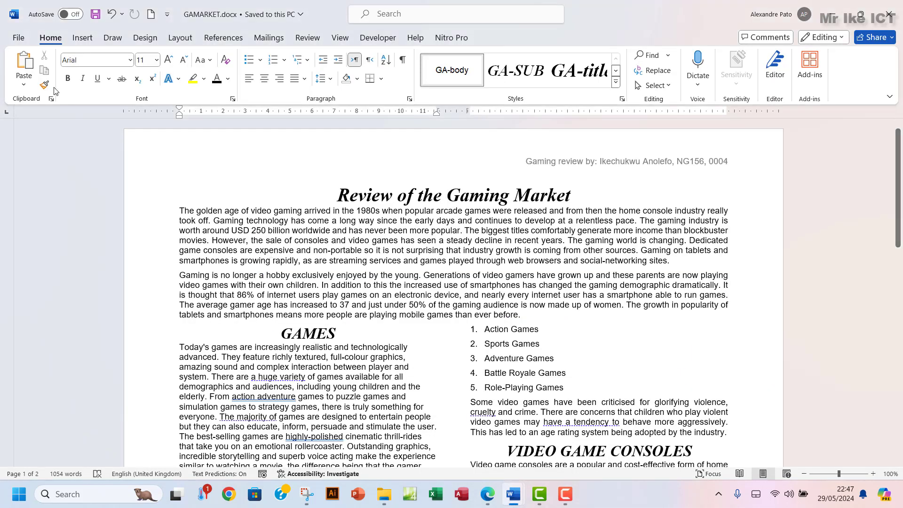
Print the document using the Microsoft Print to PDF printer
{"action": "left_click", "coordinate": [18, 37]}
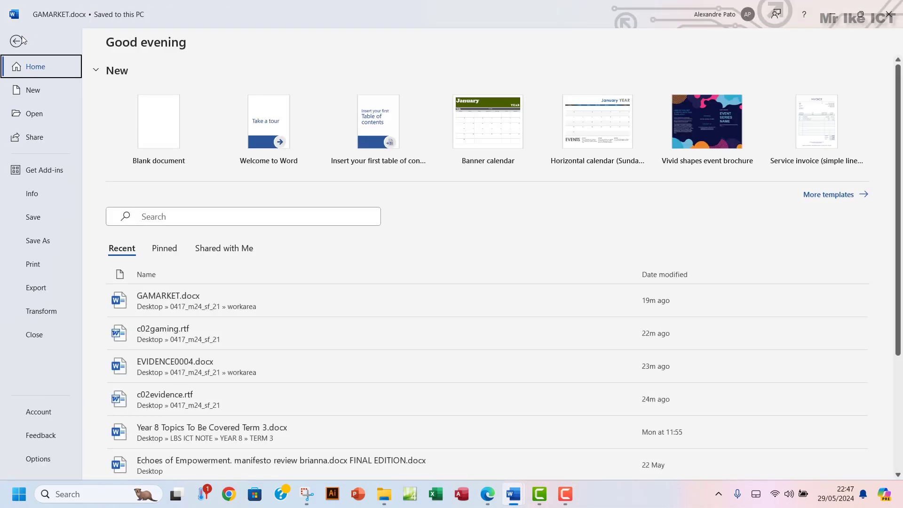
{"action": "left_click", "coordinate": [41, 264]}
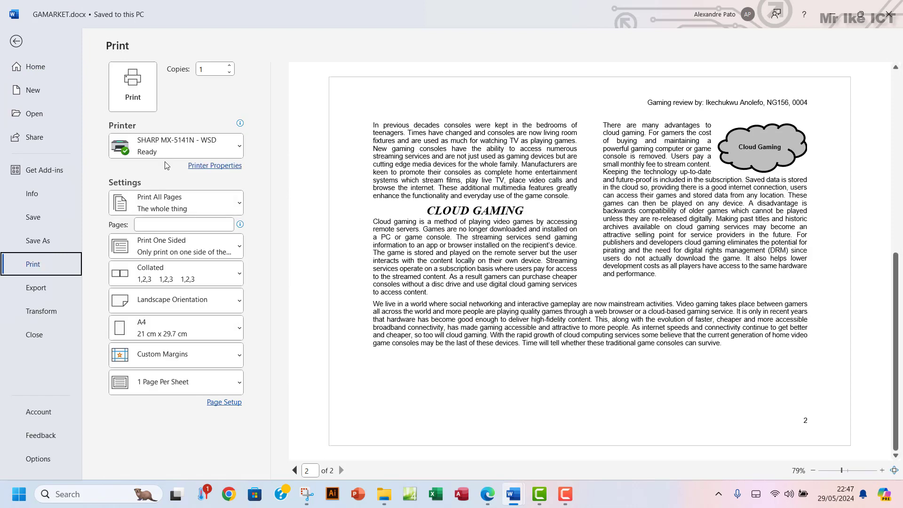
{"action": "left_click", "coordinate": [179, 148]}
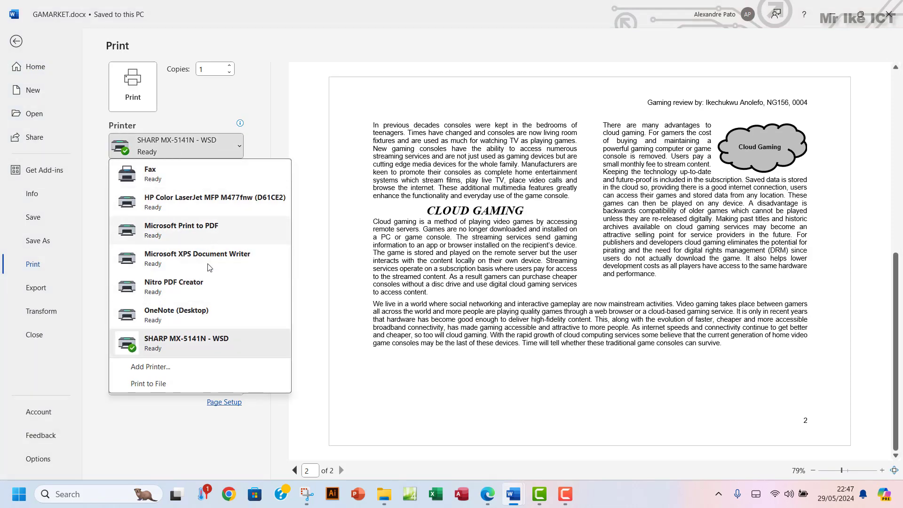
{"action": "left_click", "coordinate": [176, 233]}
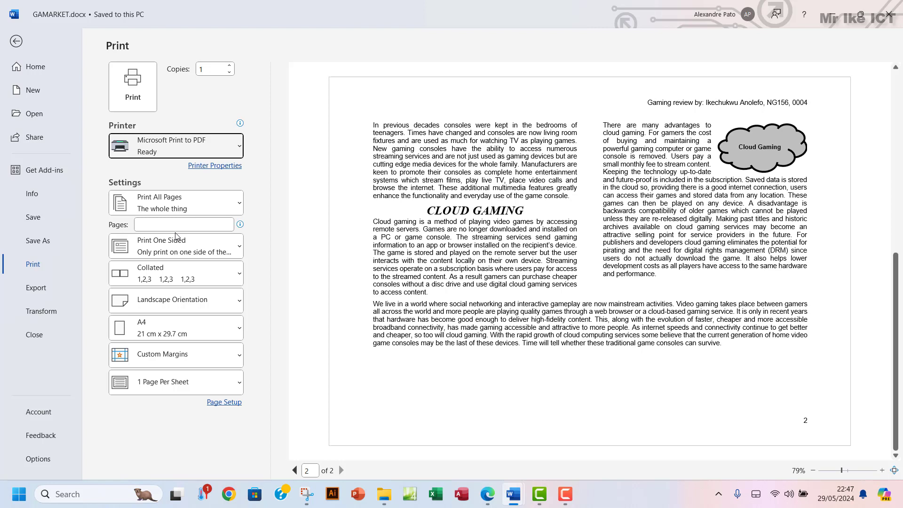
{"action": "left_click", "coordinate": [133, 89]}
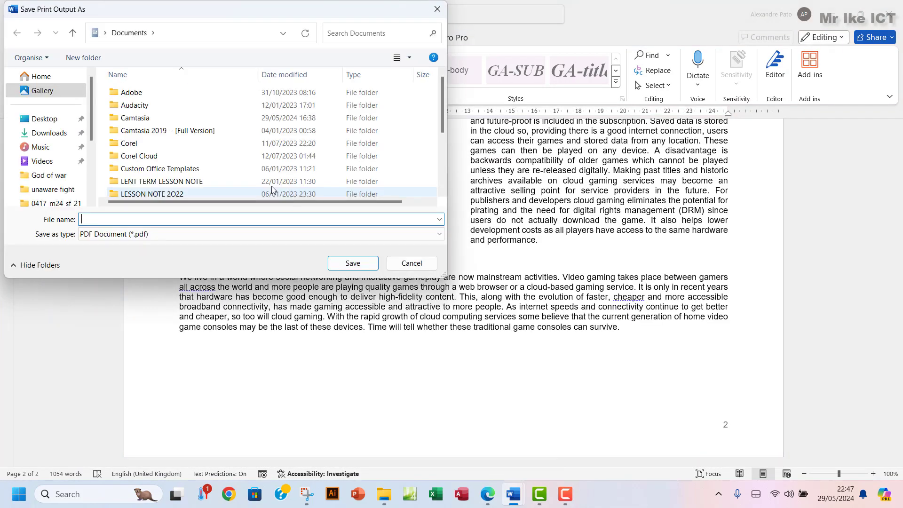
Browse to Desktop > 0417_m24_sf_21 > workarea as the PDF output location
{"action": "left_click", "coordinate": [44, 119]}
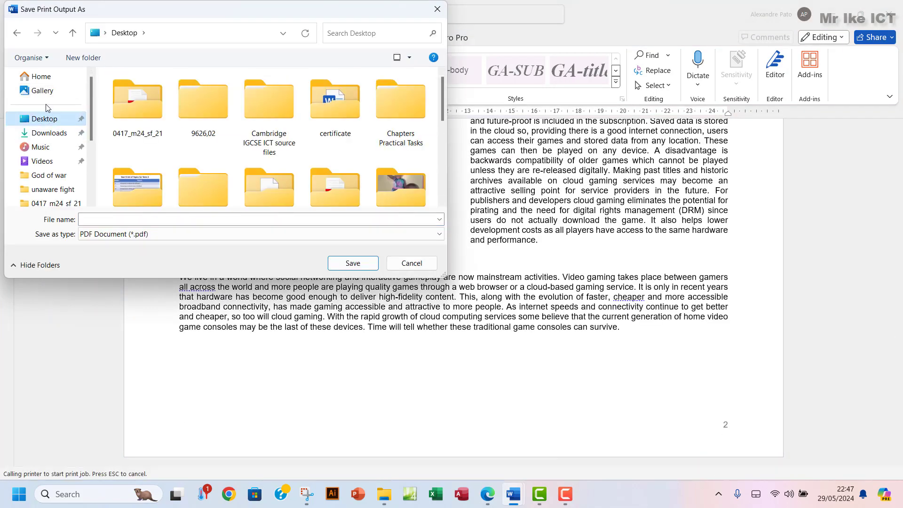
{"action": "double_click", "coordinate": [131, 116]}
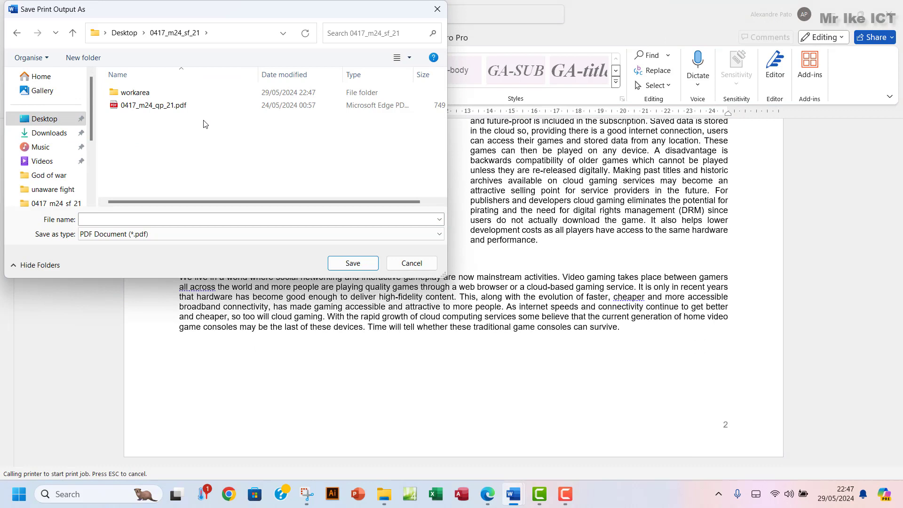
{"action": "double_click", "coordinate": [136, 93]}
{"action": "left_click", "coordinate": [156, 224]}
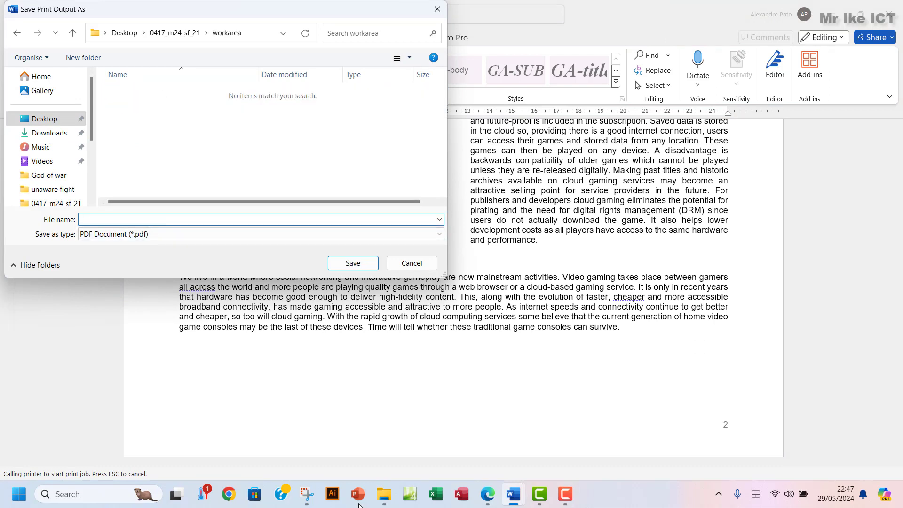
{"action": "left_click", "coordinate": [489, 497]}
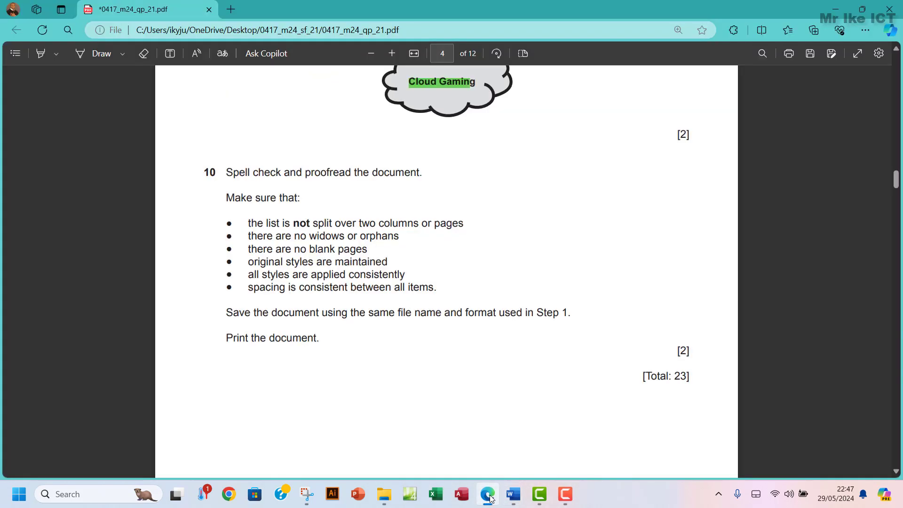
{"action": "left_click", "coordinate": [489, 497]}
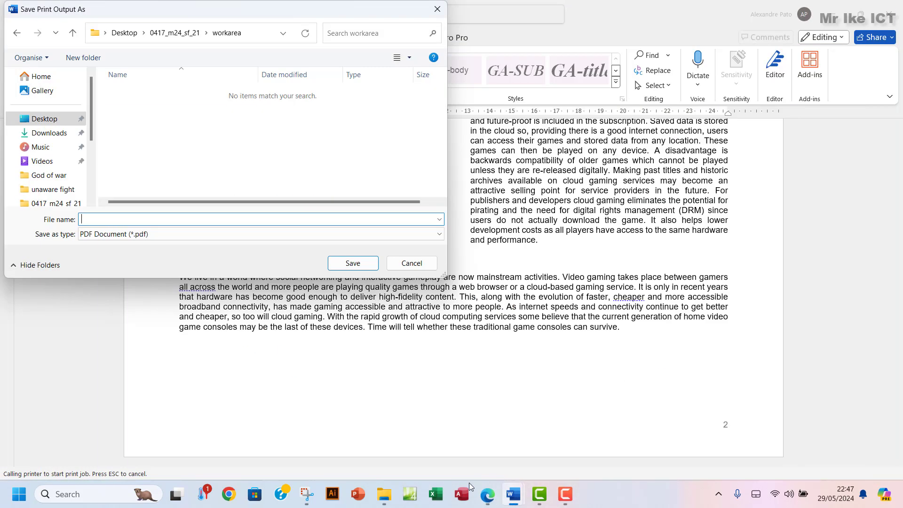
Name the PDF 'Step 10 Printout' and save it in workarea
{"action": "left_click", "coordinate": [152, 222]}
{"action": "type", "text": "sTRE"}
{"action": "key", "text": "BackSpace"}
{"action": "key", "text": "BackSpace"}
{"action": "key", "text": "BackSpace"}
{"action": "key", "text": "BackSpace"}
{"action": "type", "text": "Step 10 Pr"}
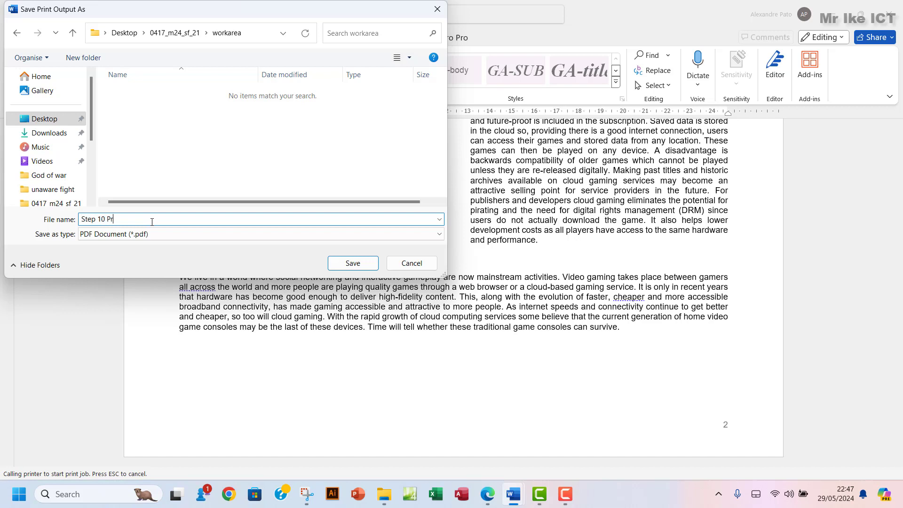
{"action": "type", "text": "int ou"}
{"action": "key", "text": "BackSpace"}
{"action": "key", "text": "BackSpace"}
{"action": "key", "text": "BackSpace"}
{"action": "type", "text": "out"}
{"action": "left_click", "coordinate": [353, 263]}
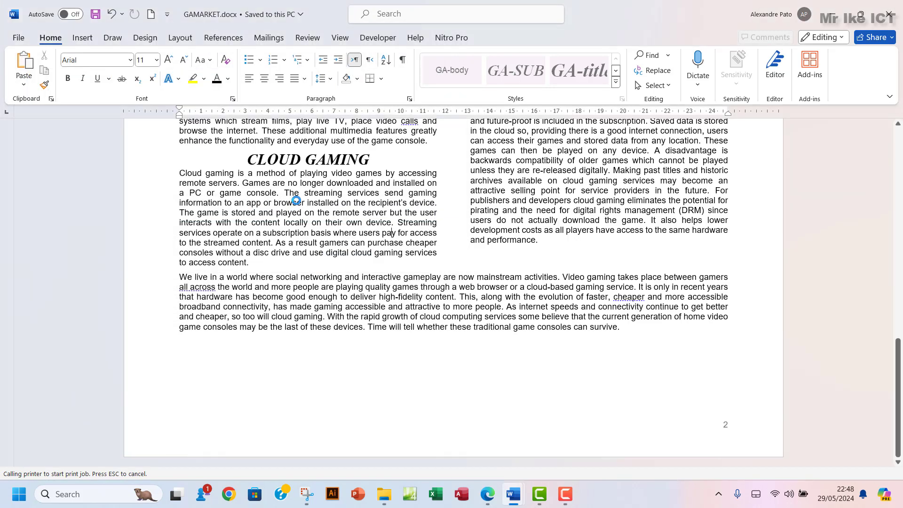
Open Step 10 Printout.pdf from workarea, check both pages in Edge, then close its tab
{"action": "left_click", "coordinate": [384, 494]}
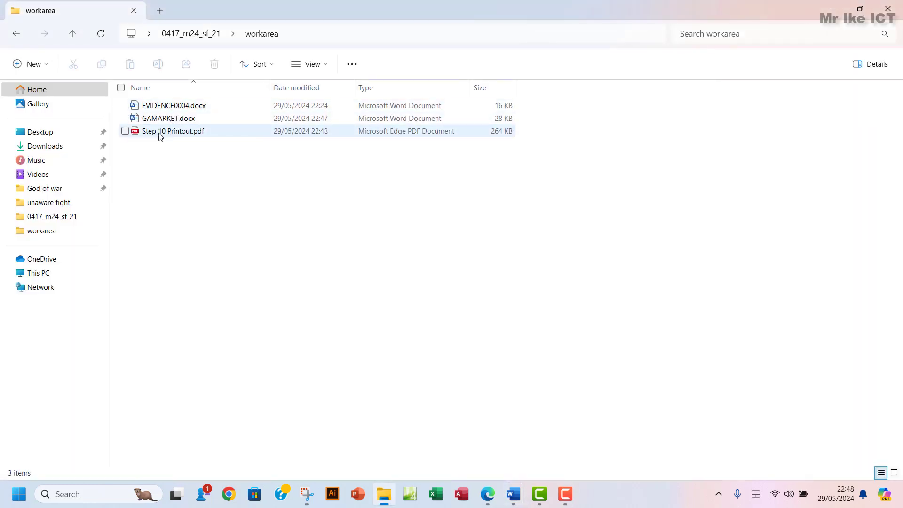
{"action": "left_click", "coordinate": [210, 133]}
{"action": "double_click", "coordinate": [210, 133]}
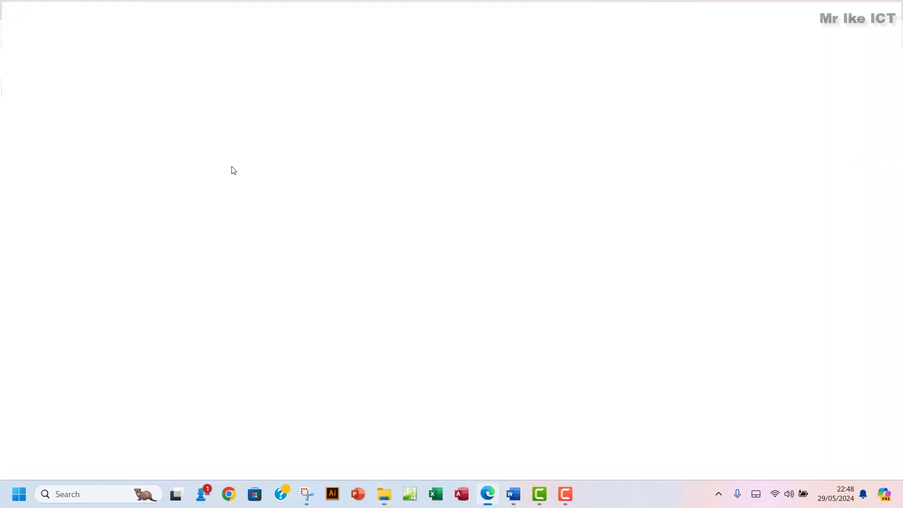
{"action": "scroll", "coordinate": [341, 244], "scroll_direction": "down", "scroll_amount": 15}
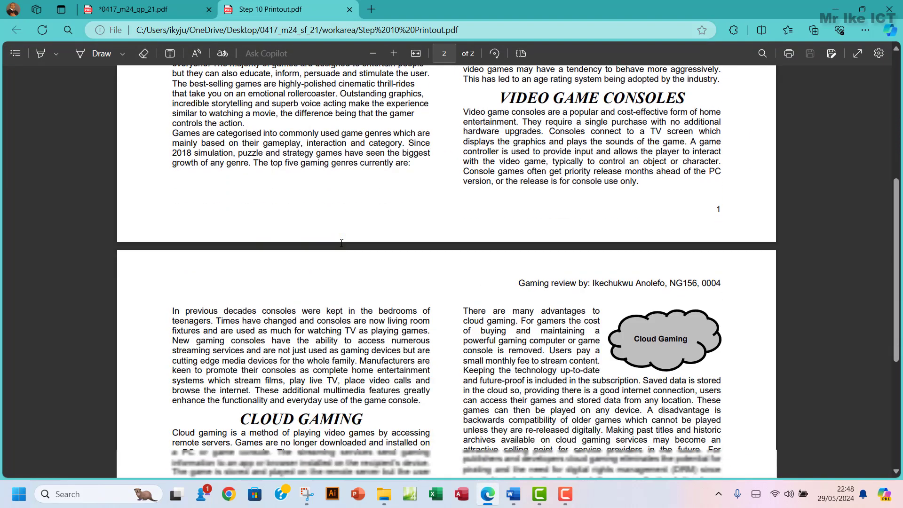
{"action": "scroll", "coordinate": [341, 243], "scroll_direction": "up", "scroll_amount": 8}
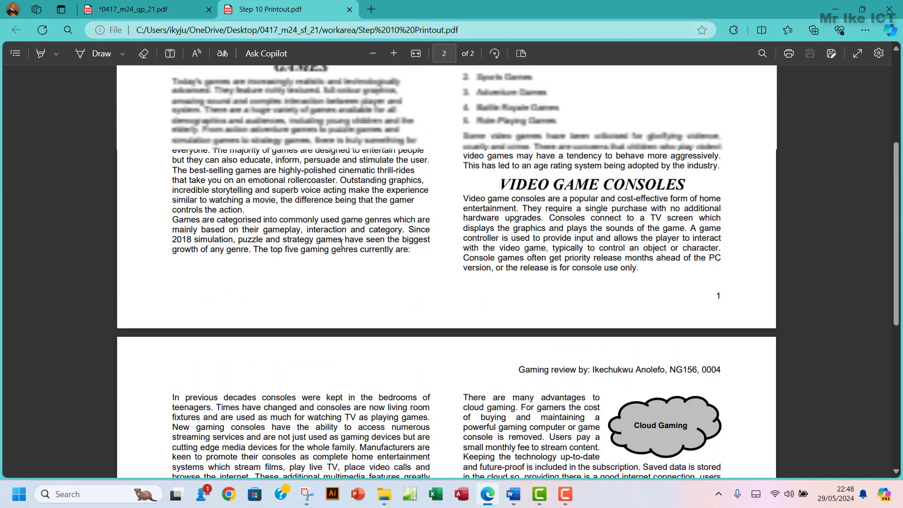
{"action": "scroll", "coordinate": [342, 243], "scroll_direction": "up", "scroll_amount": 2}
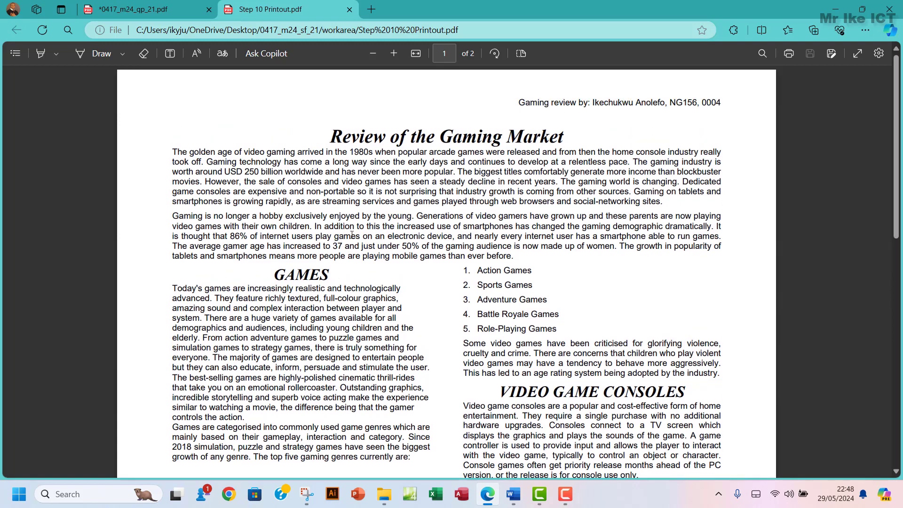
{"action": "left_click", "coordinate": [349, 9]}
{"action": "scroll", "coordinate": [375, 194], "scroll_direction": "up", "scroll_amount": 5}
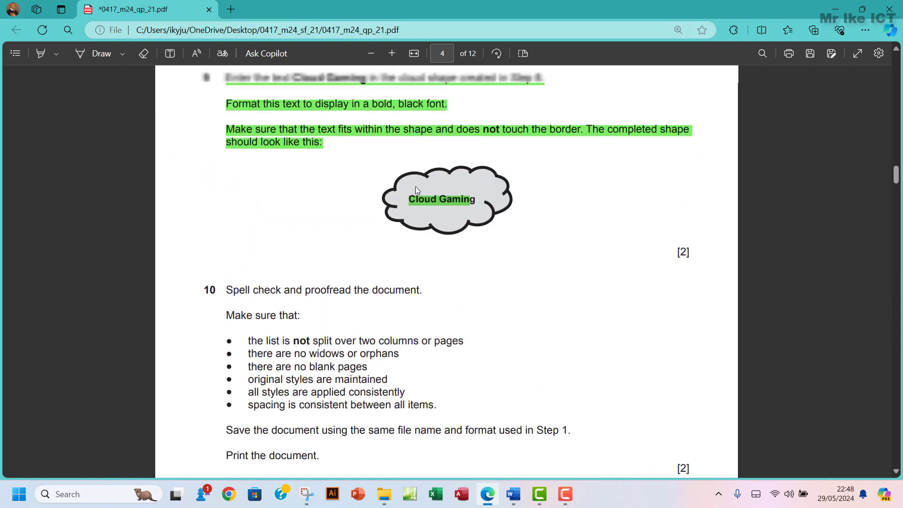
{"action": "left_click", "coordinate": [443, 262]}
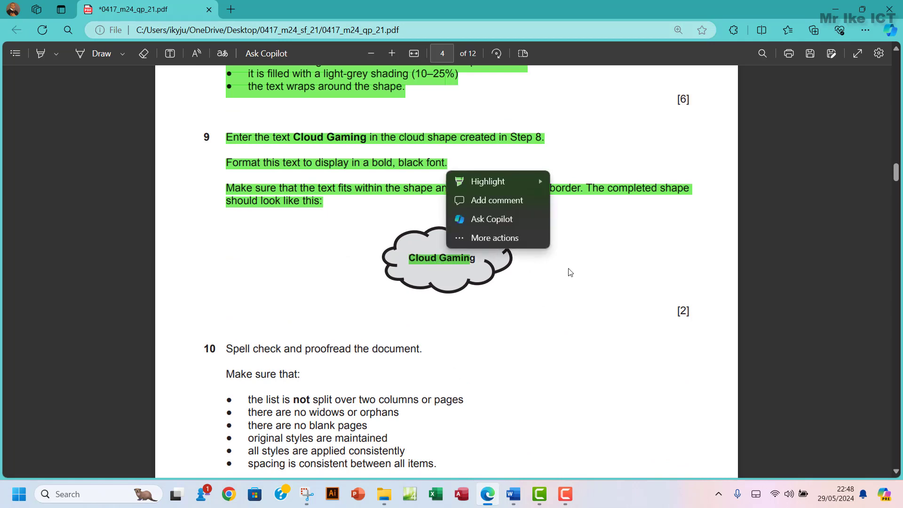
{"action": "left_click", "coordinate": [627, 285]}
{"action": "scroll", "coordinate": [470, 263], "scroll_direction": "down", "scroll_amount": 8}
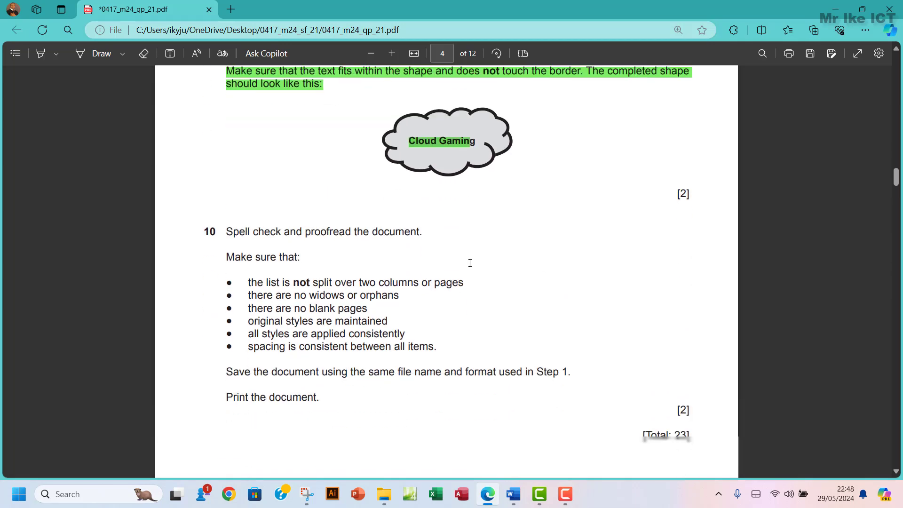
{"action": "scroll", "coordinate": [470, 262], "scroll_direction": "up", "scroll_amount": 3}
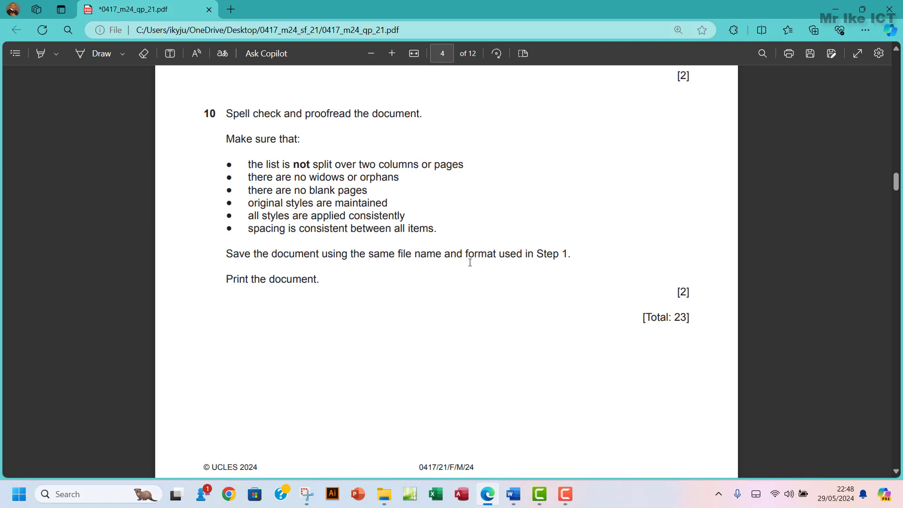
{"action": "scroll", "coordinate": [470, 263], "scroll_direction": "down", "scroll_amount": 8}
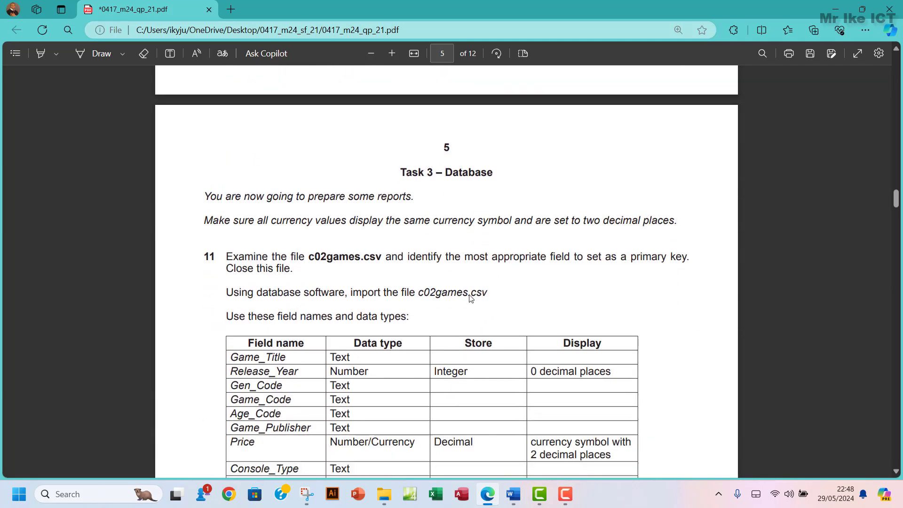
{"action": "scroll", "coordinate": [471, 297], "scroll_direction": "up", "scroll_amount": 8}
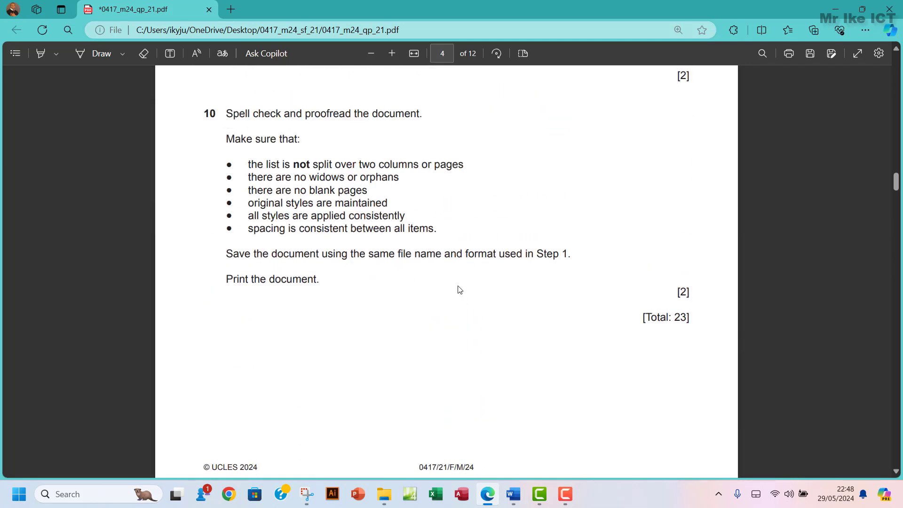